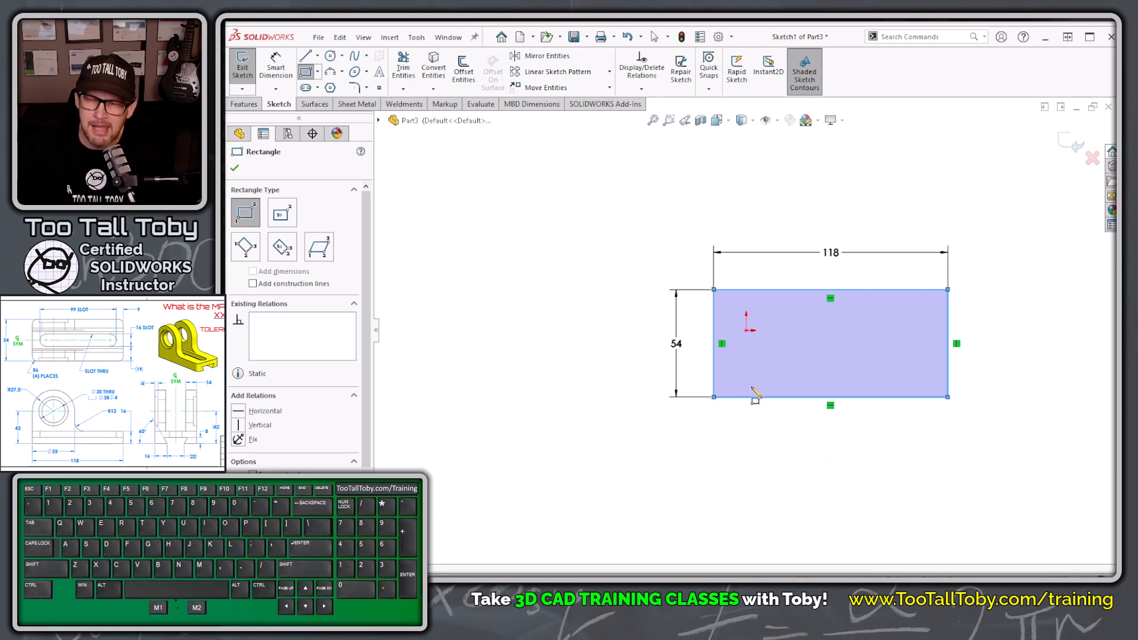
Step: Add a Midpoint relation between the rectangle's left edge and the origin
left_click(712, 365)
left_click(747, 331, "ctrl")
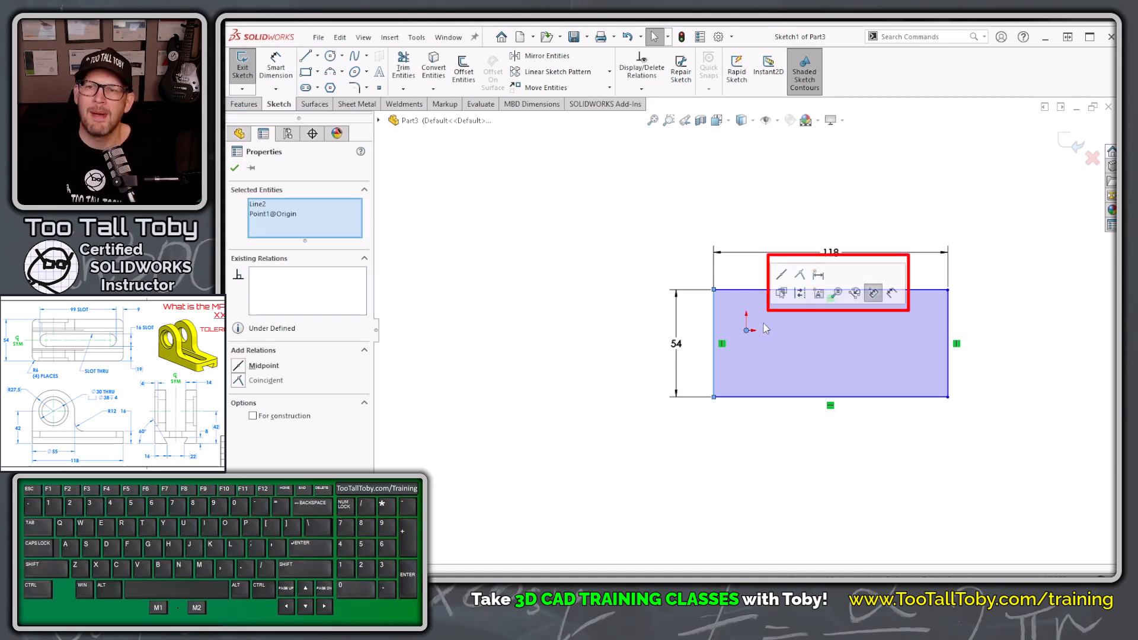
left_click(786, 272)
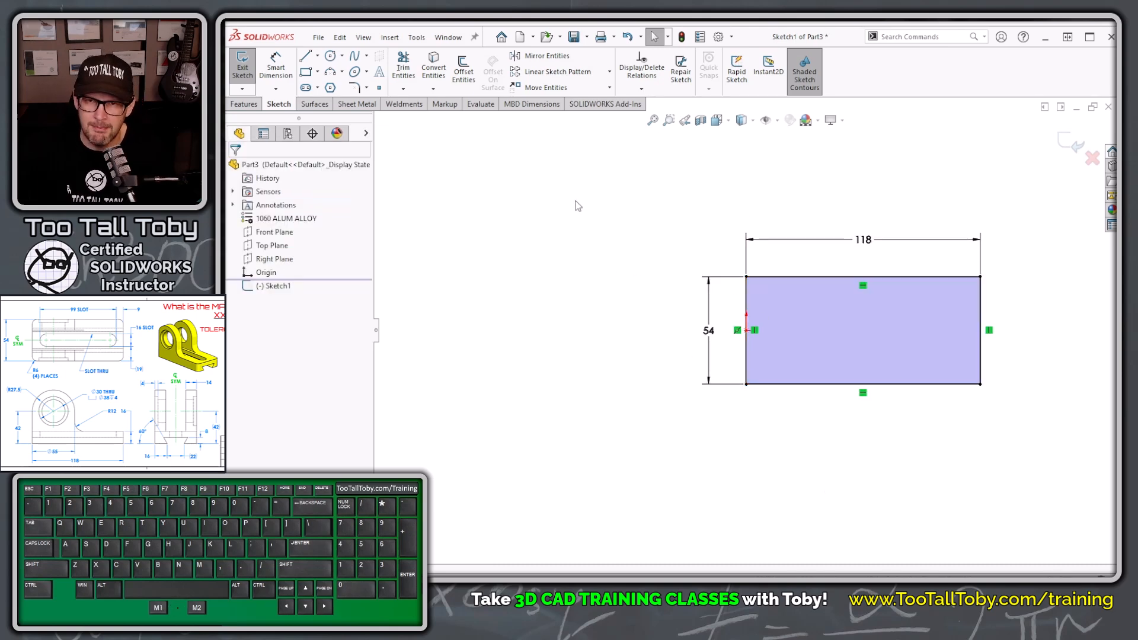
key("s")
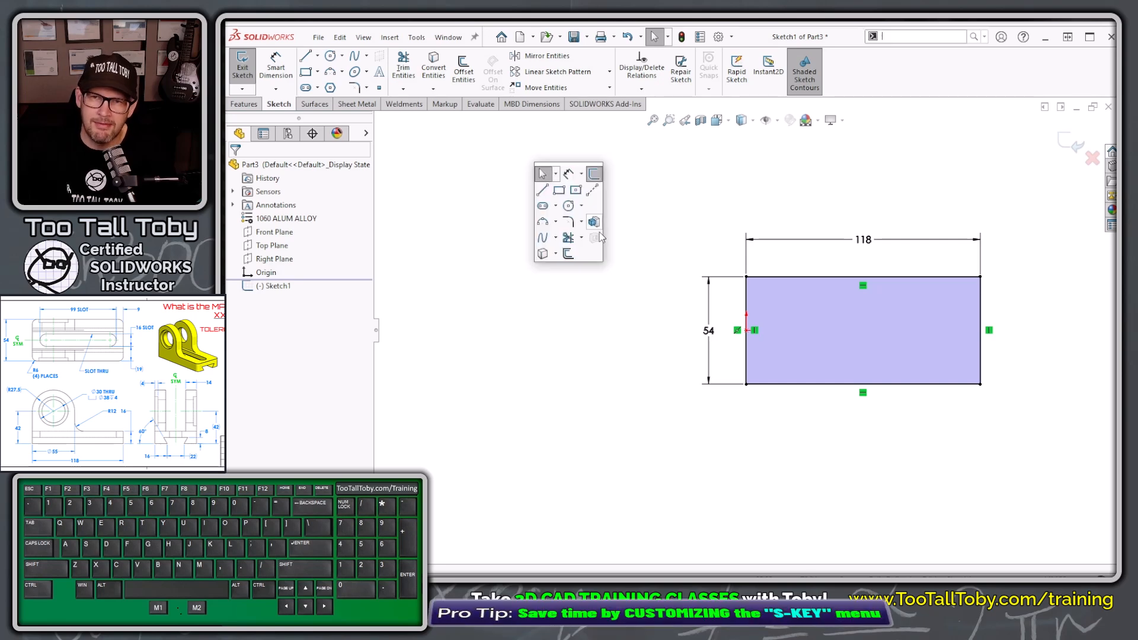
right_click(595, 214)
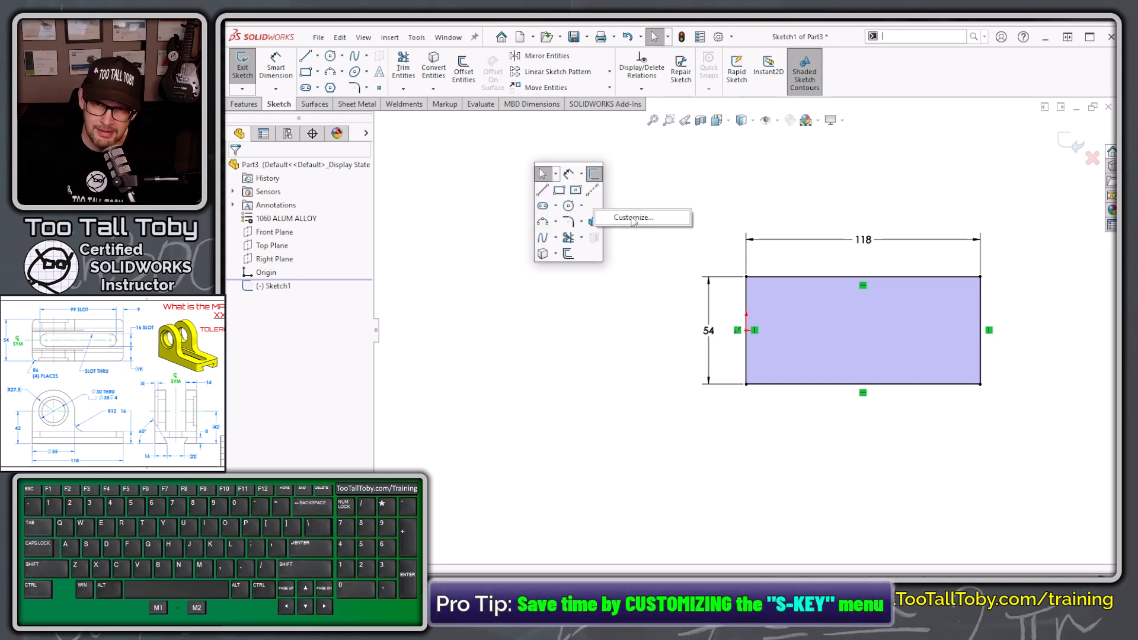
left_click(680, 162)
Step: Extrude the rectangle as a boss with a blind depth of 16 mm
key("s")
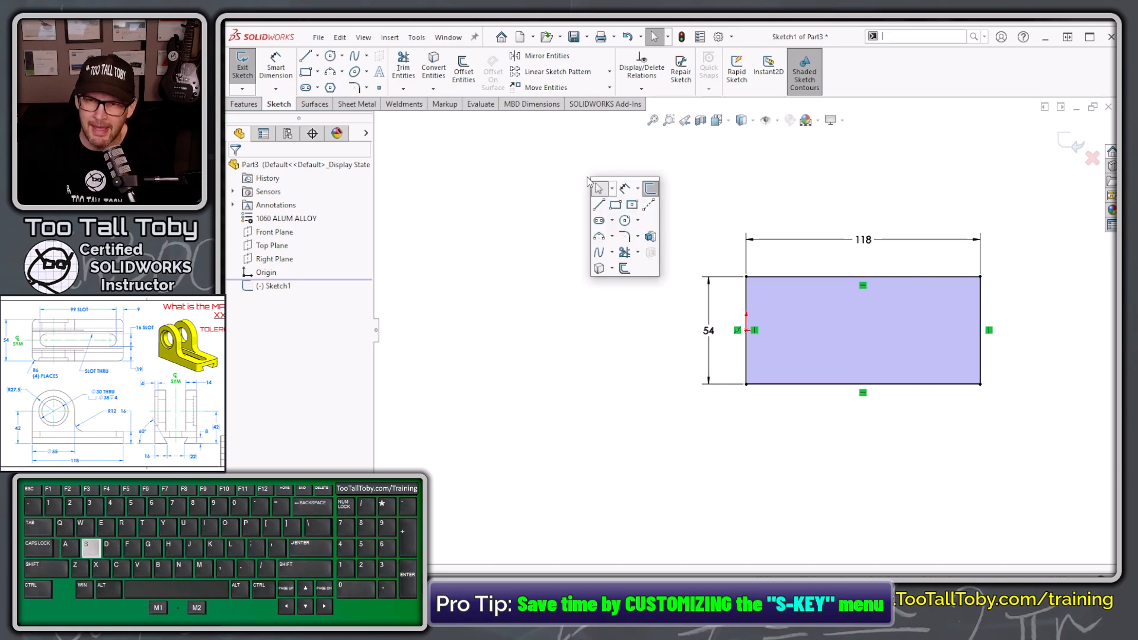
left_click(650, 237)
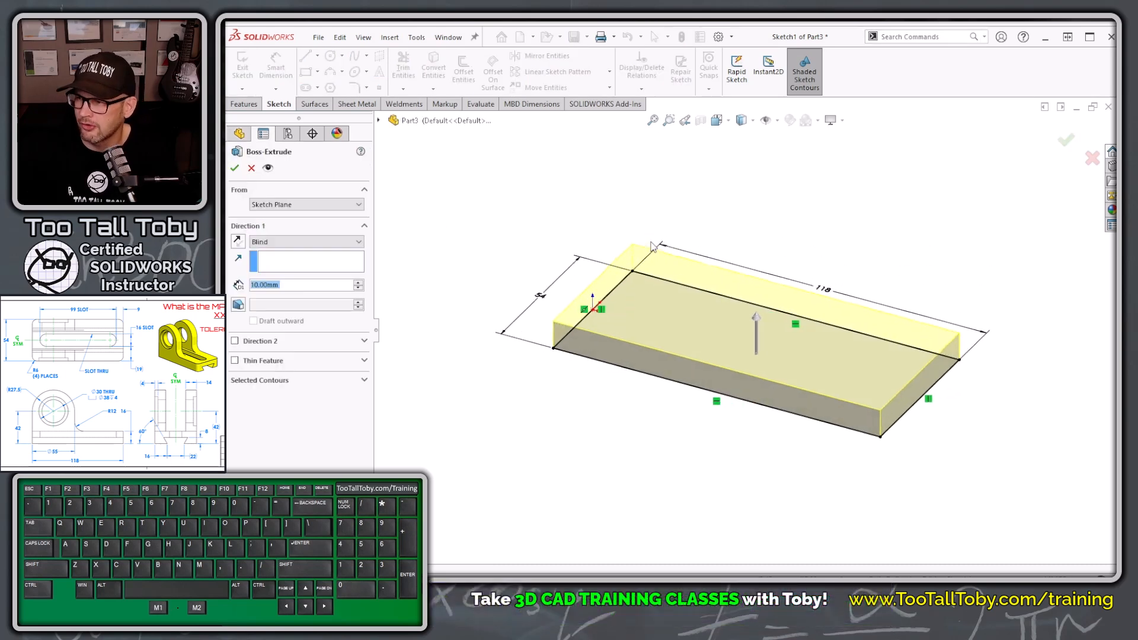
type("16")
key("Return")
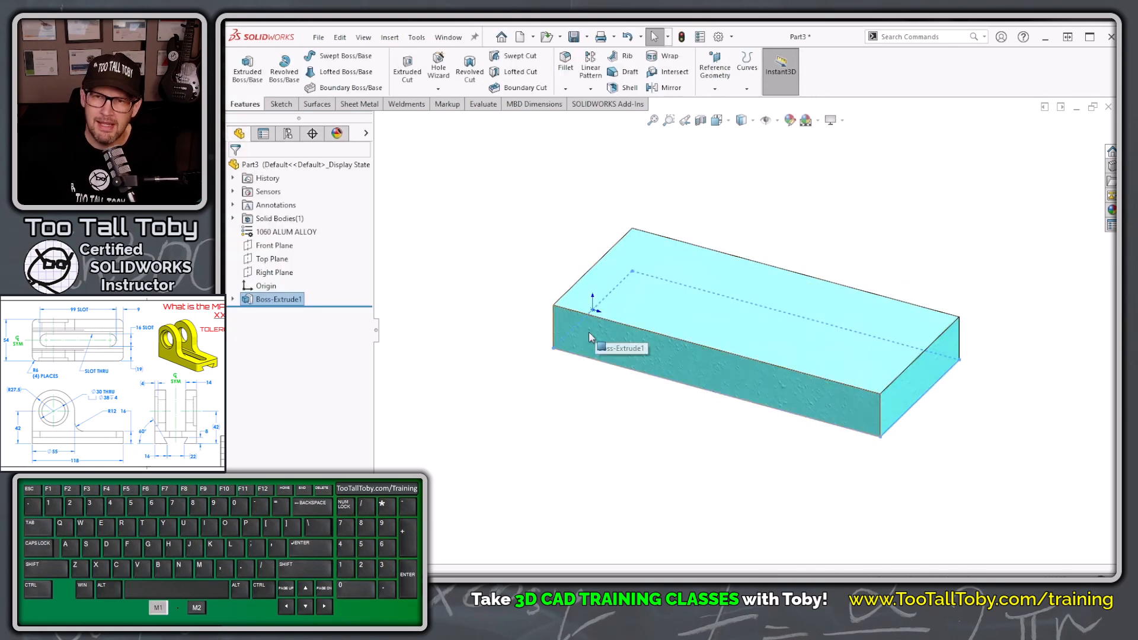
Step: Start a sketch on the block's long front face and draw a vertical line about 28 mm up from its upper-left corner
left_click(588, 332)
left_click(643, 295)
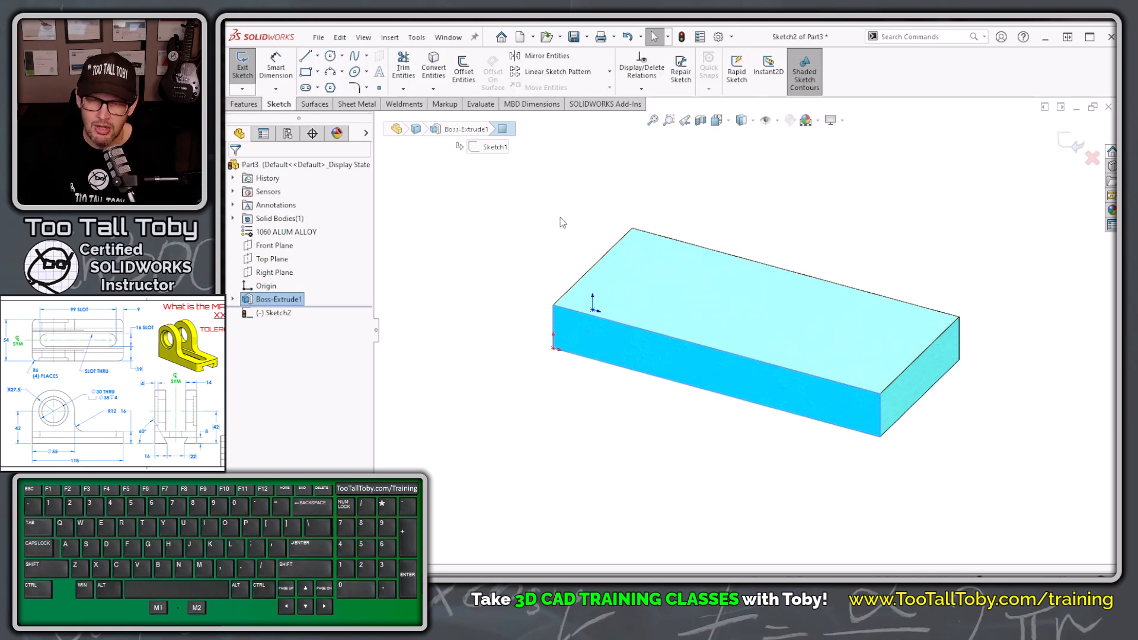
key("ctrl+8")
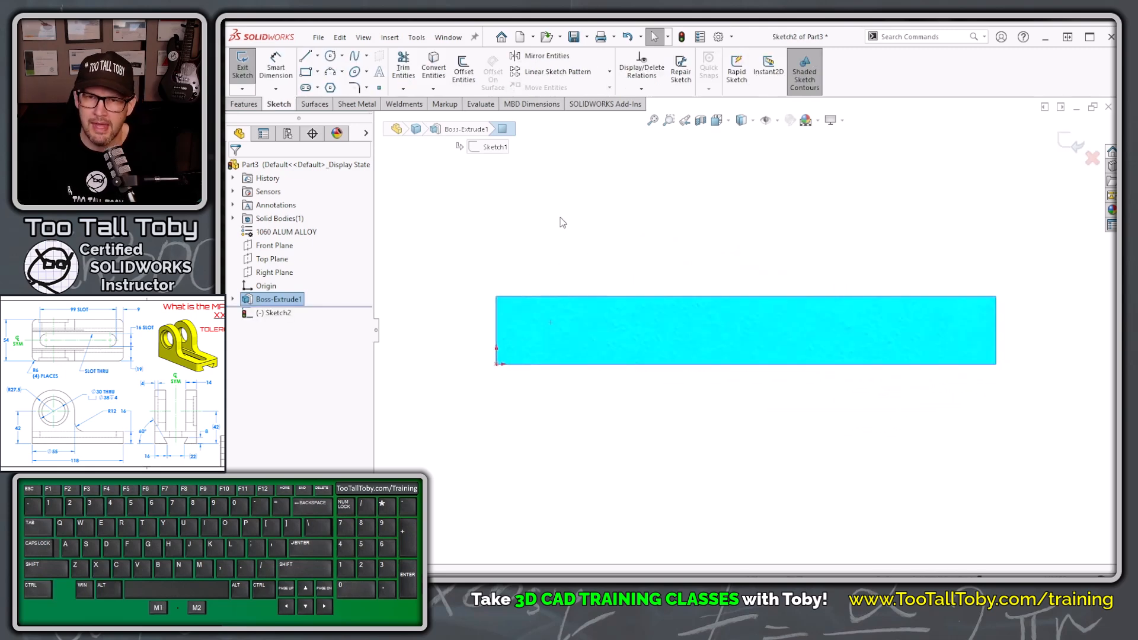
middle_click_drag(641, 237, 656, 283, "ctrl")
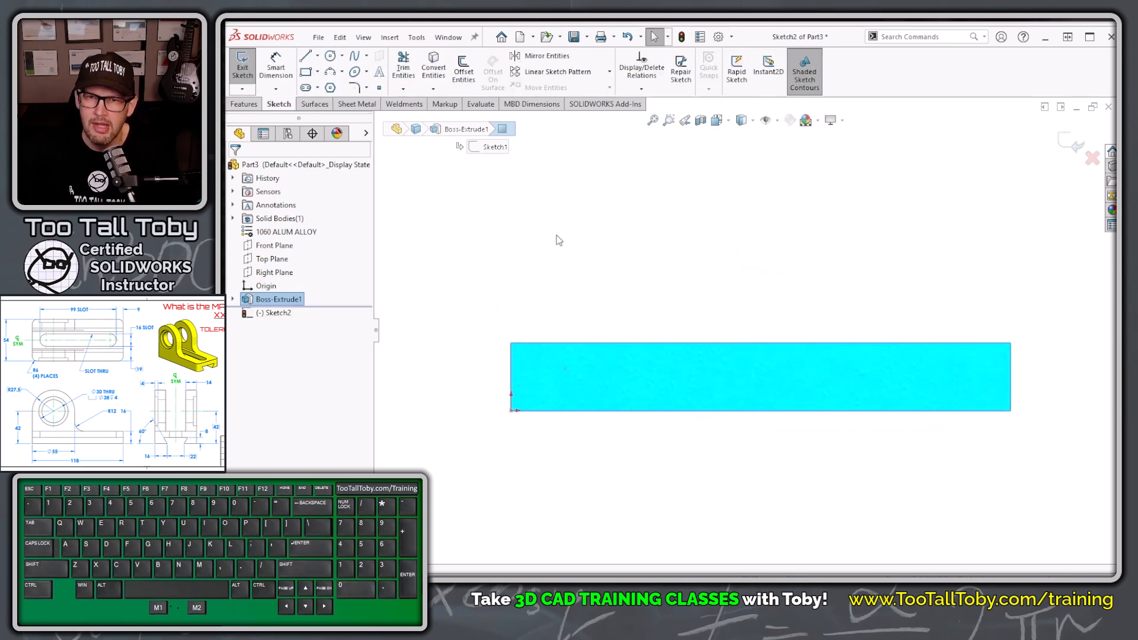
key("s")
left_click(582, 251)
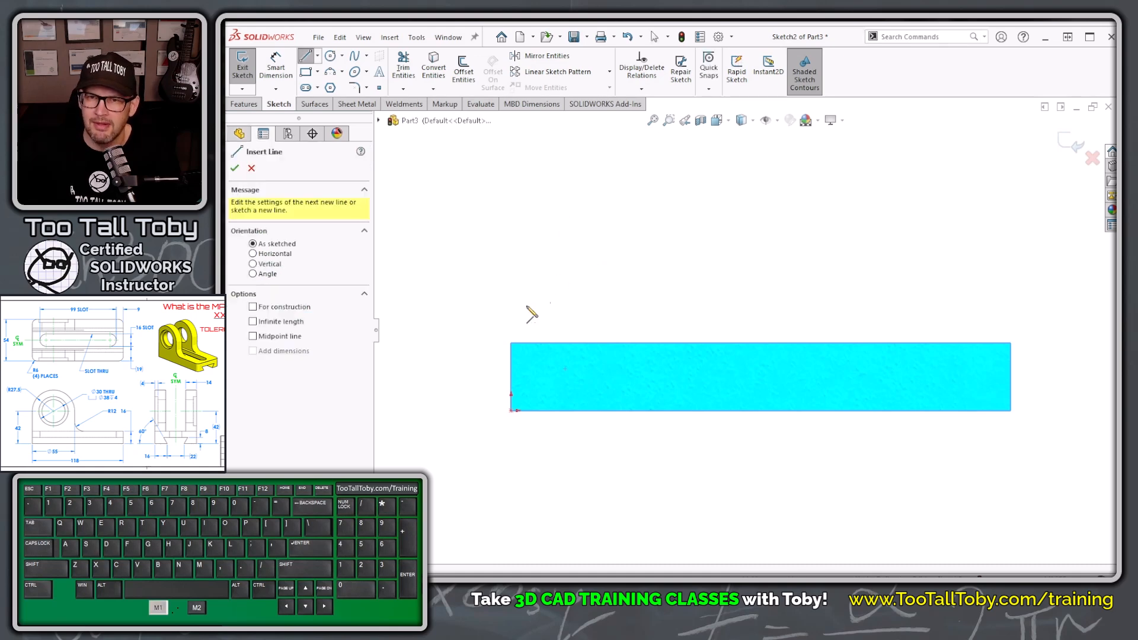
left_click(511, 343)
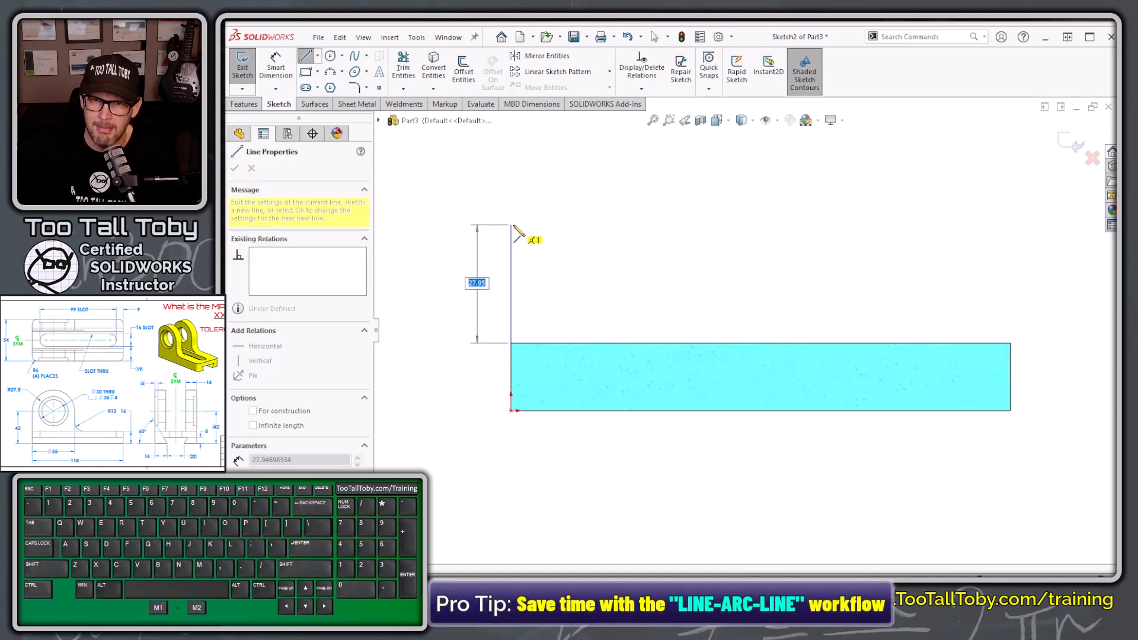
left_click(512, 225)
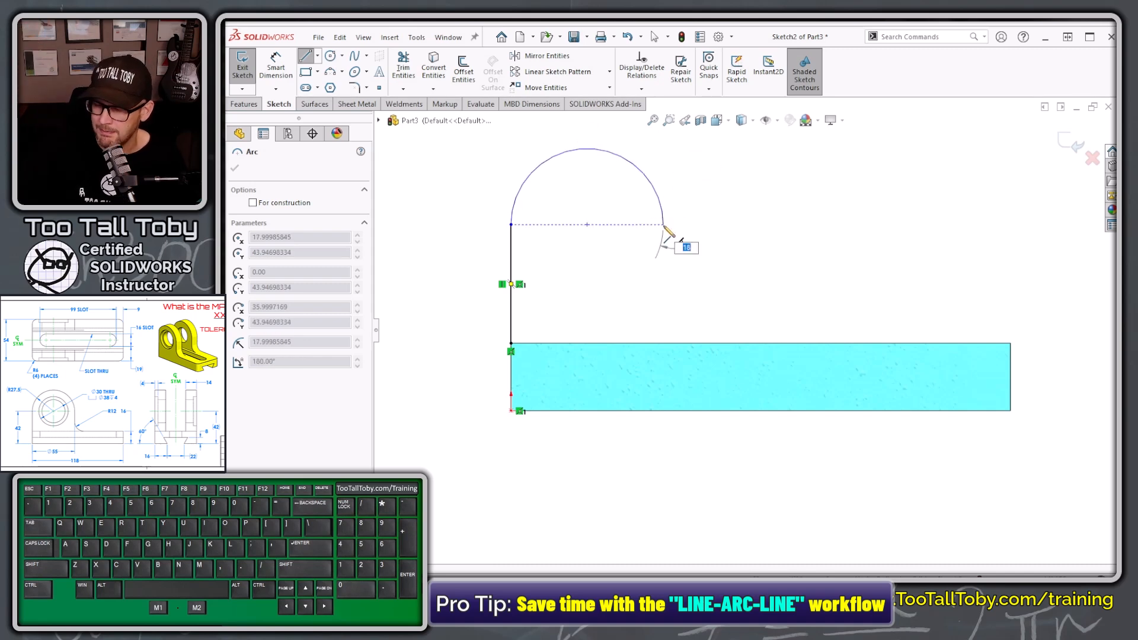
Step: Continue with a tangent semicircular arc of 27.5 mm radius and close the profile with a vertical line and a line along the block's top edge
type("27.5")
key("Return")
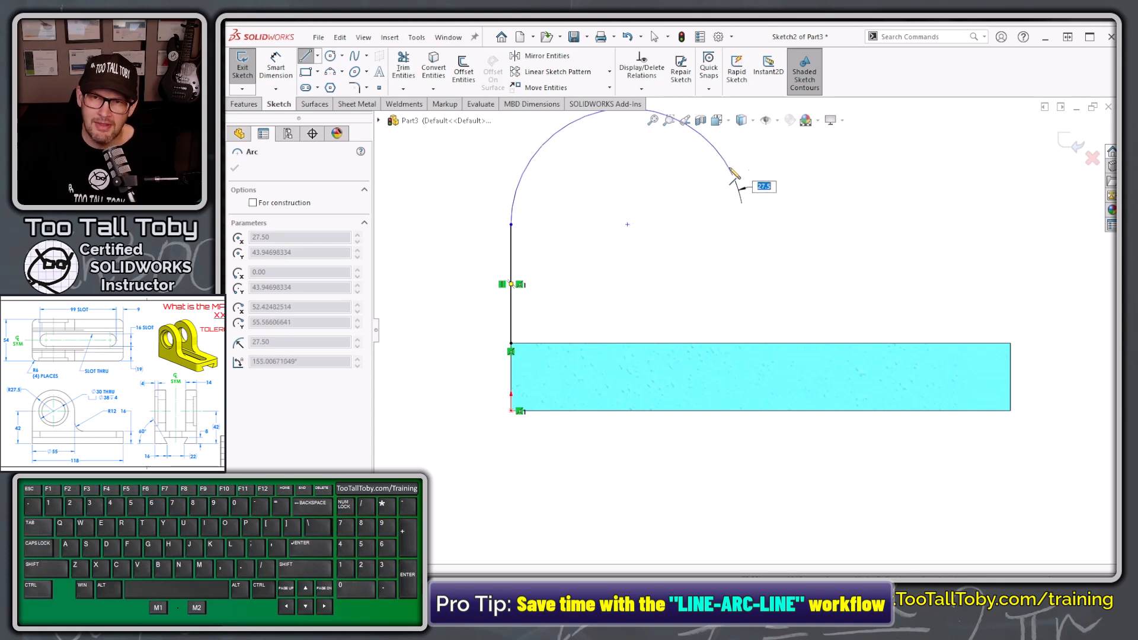
left_click(744, 225)
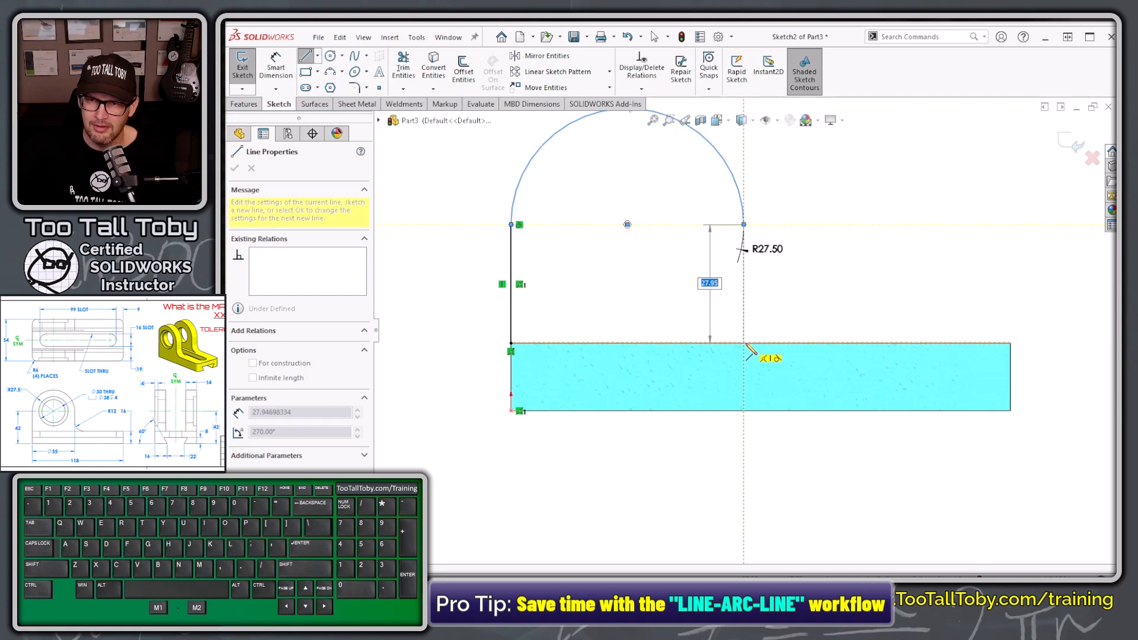
left_click(744, 343)
left_click(512, 344)
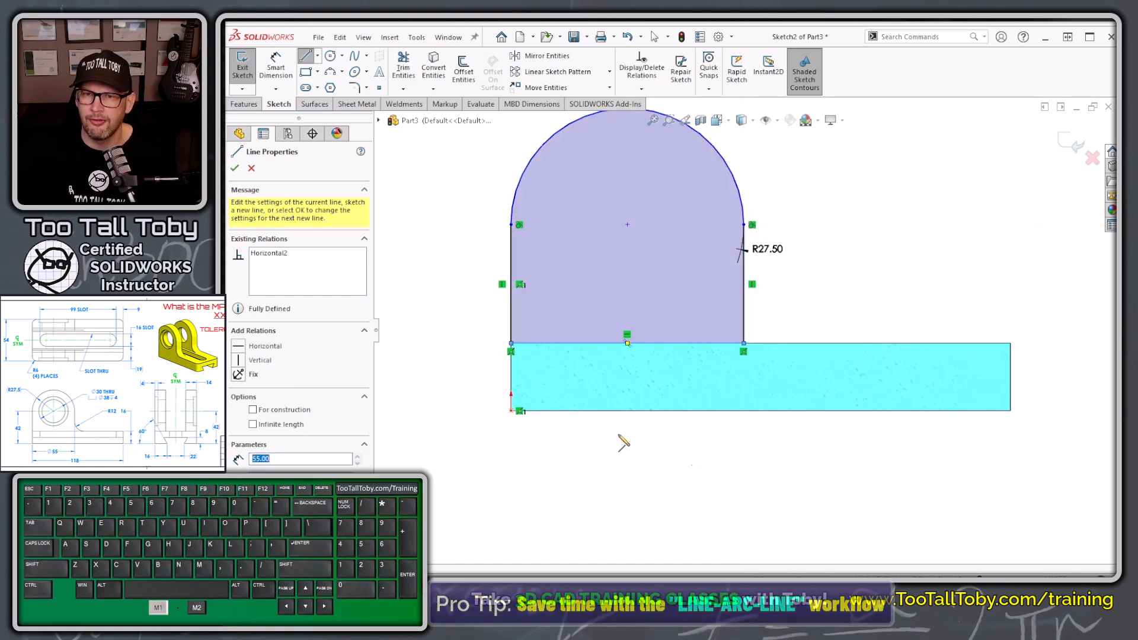
scroll(777, 315, "up", 1)
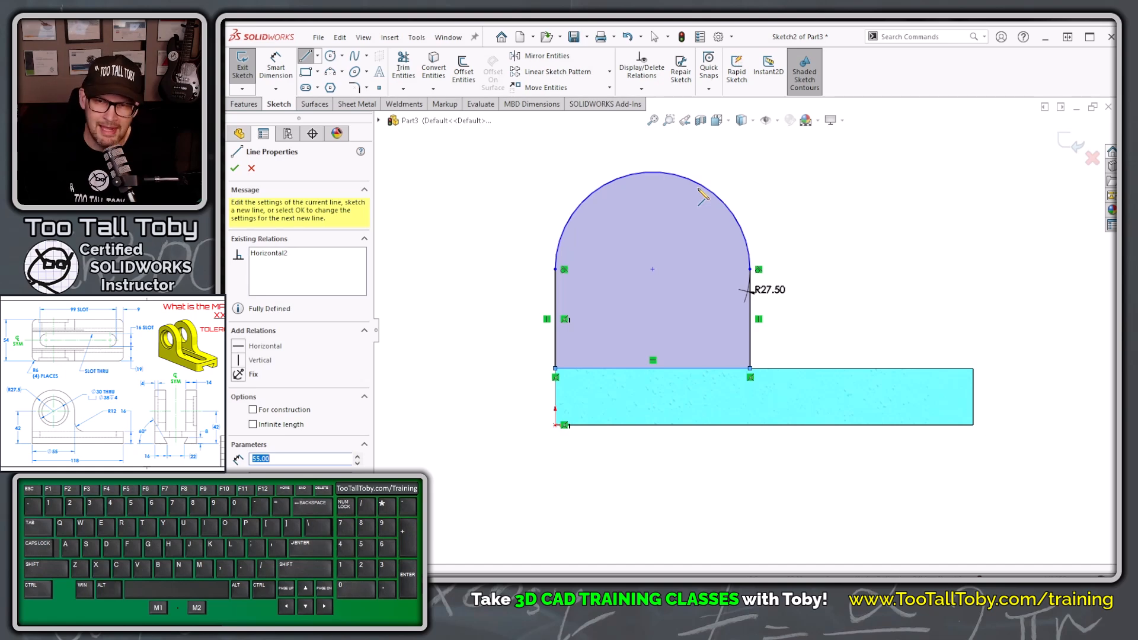
key("Escape")
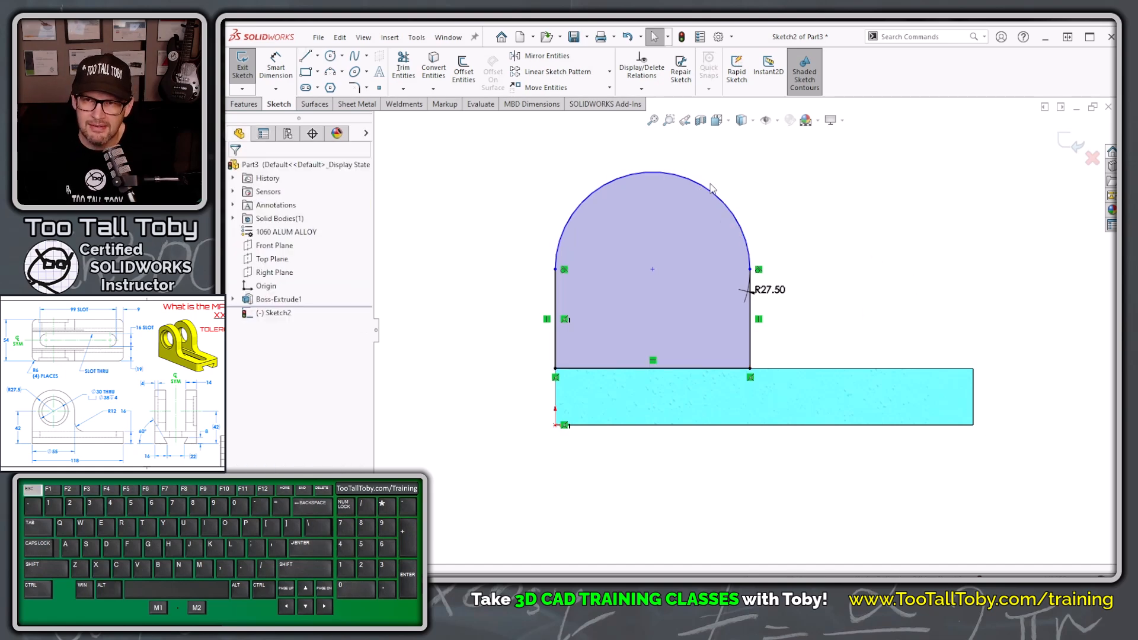
Step: Dimension the arc centre's height above the block's bottom edge to 42 mm
key("s")
left_click(786, 190)
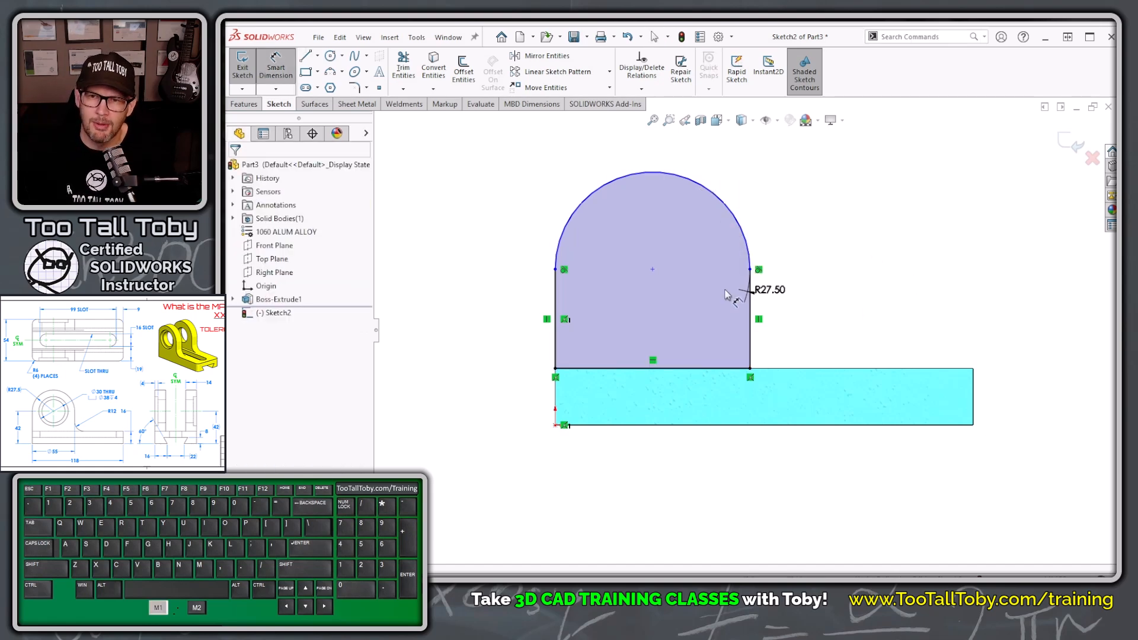
left_click(613, 426)
left_click(592, 198)
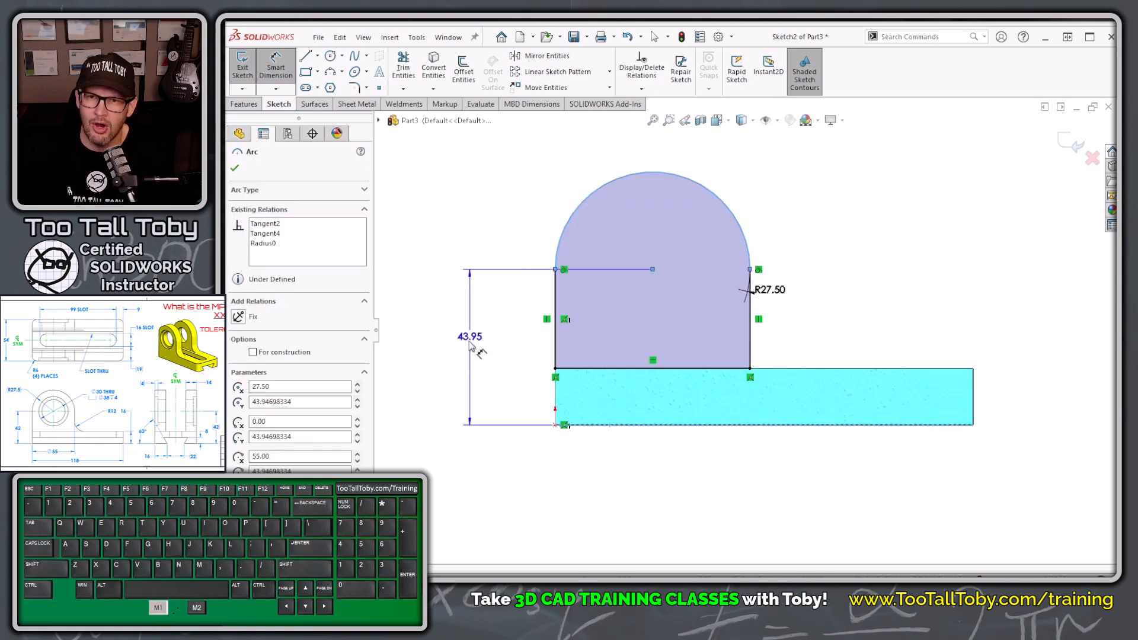
left_click(488, 344)
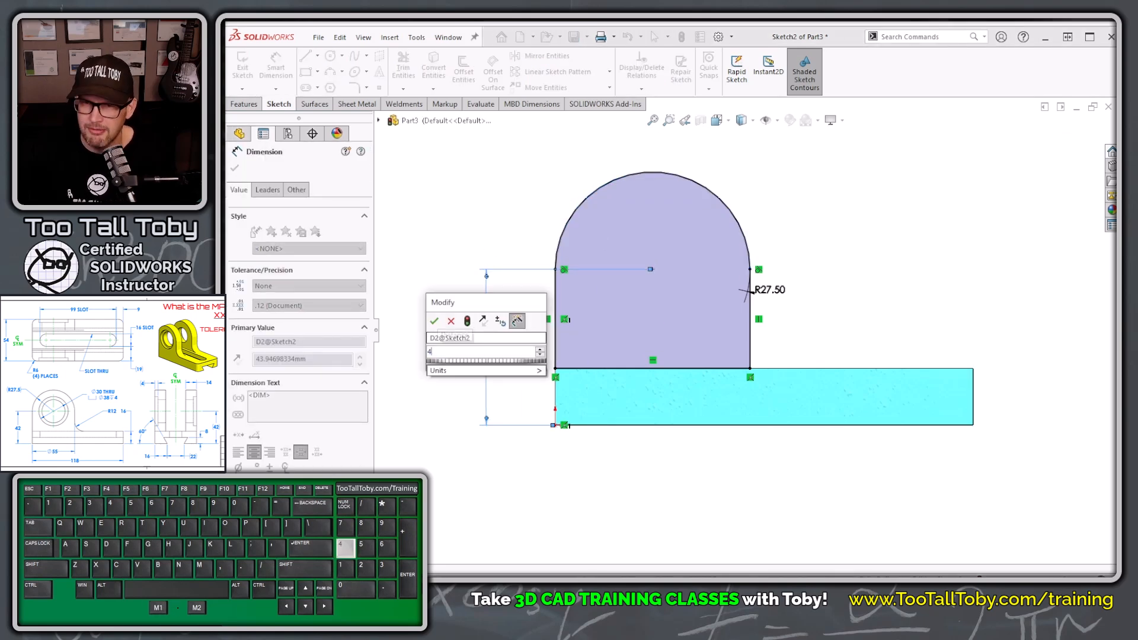
key("Return")
Step: Extrude the rounded profile 14 mm with the direction reversed so it runs back over the base block
middle_click_drag(731, 282, 755, 241)
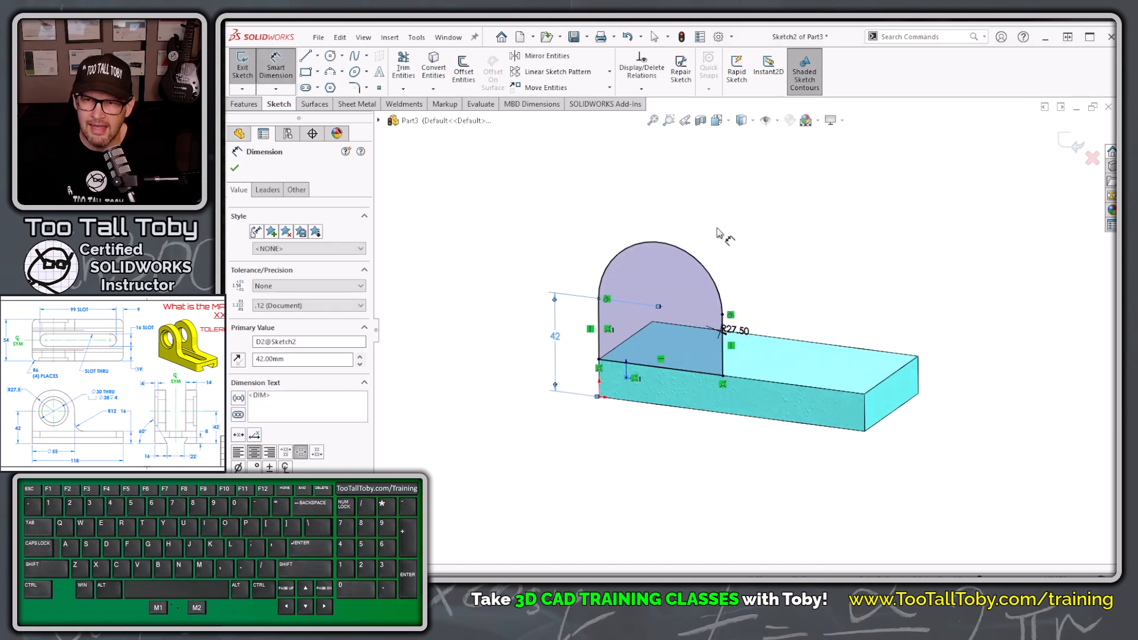
key("s")
left_click(771, 287)
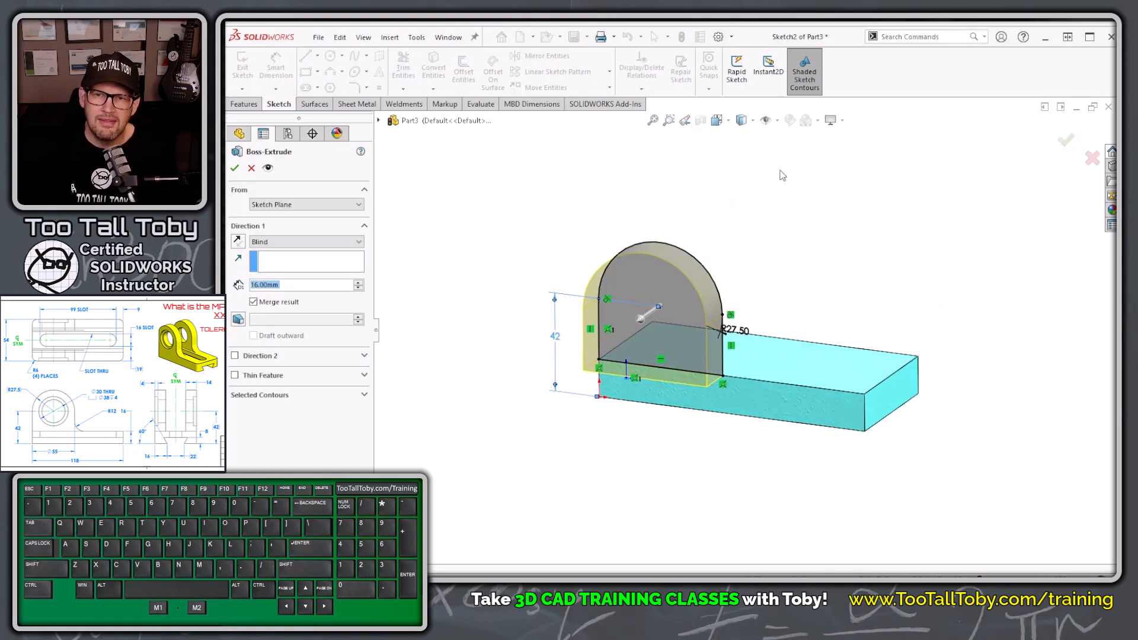
type("124")
key("Return")
type("14")
key("Return")
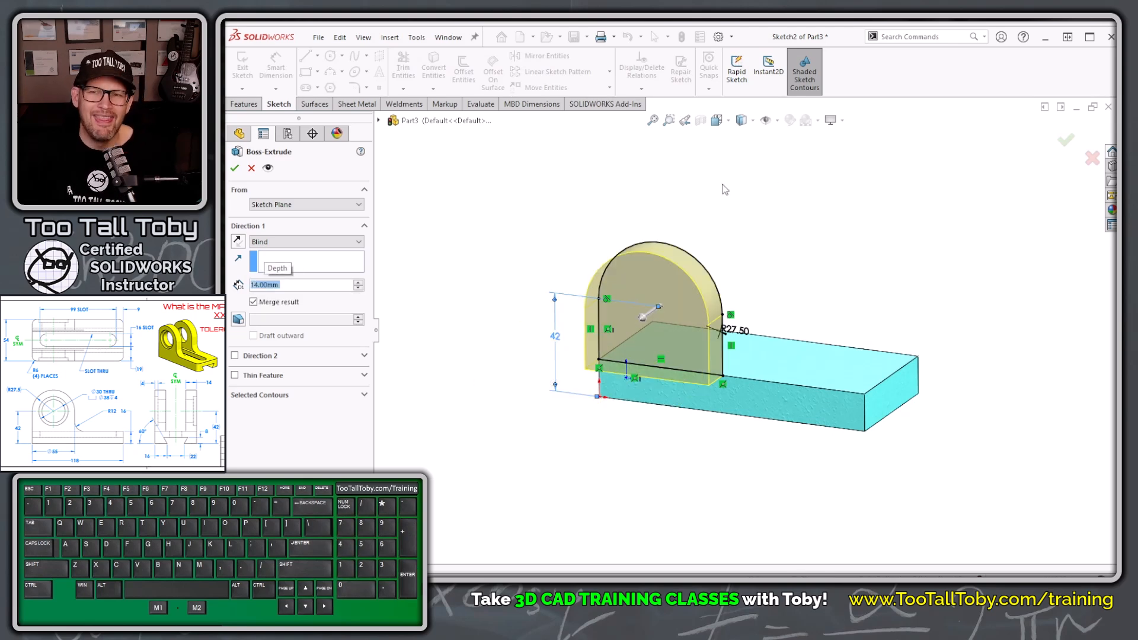
right_click(796, 170)
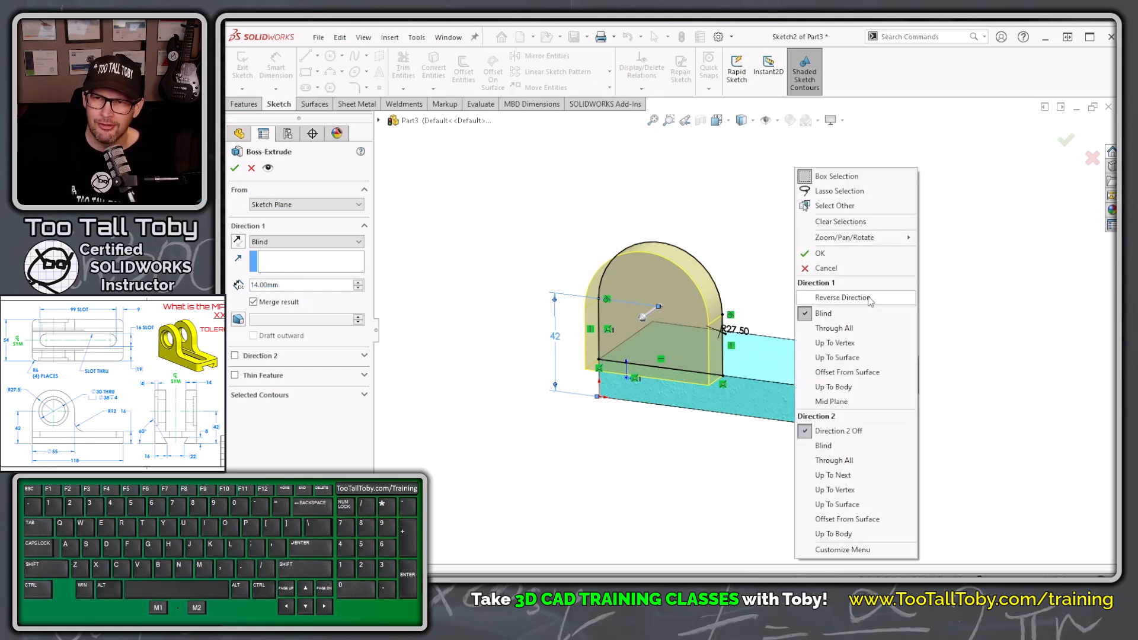
left_click(841, 298)
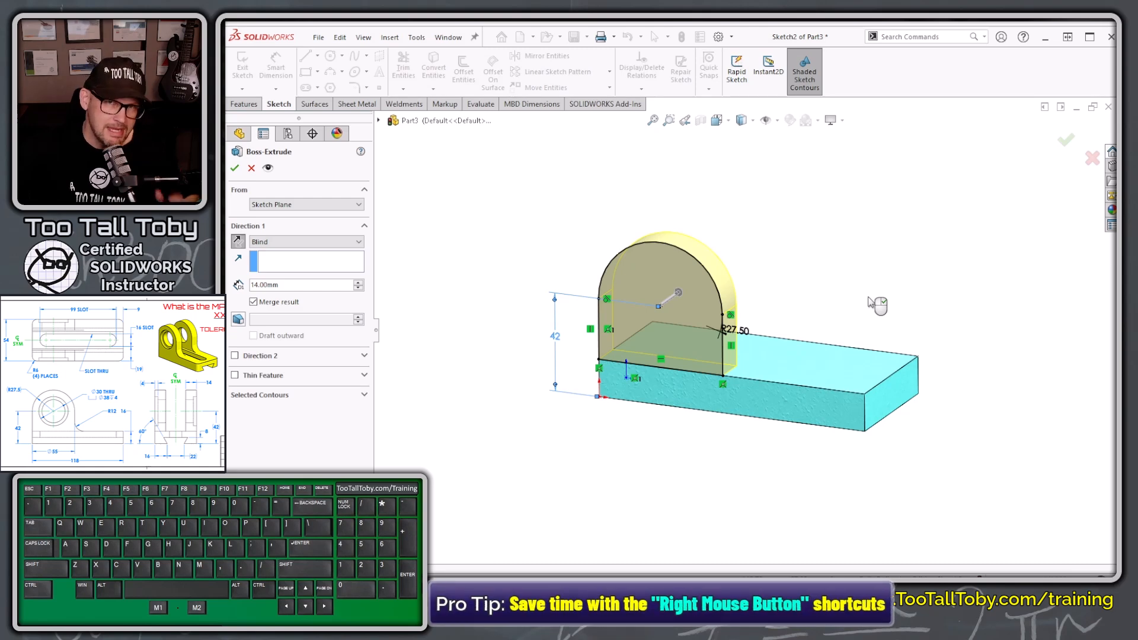
right_click(876, 303)
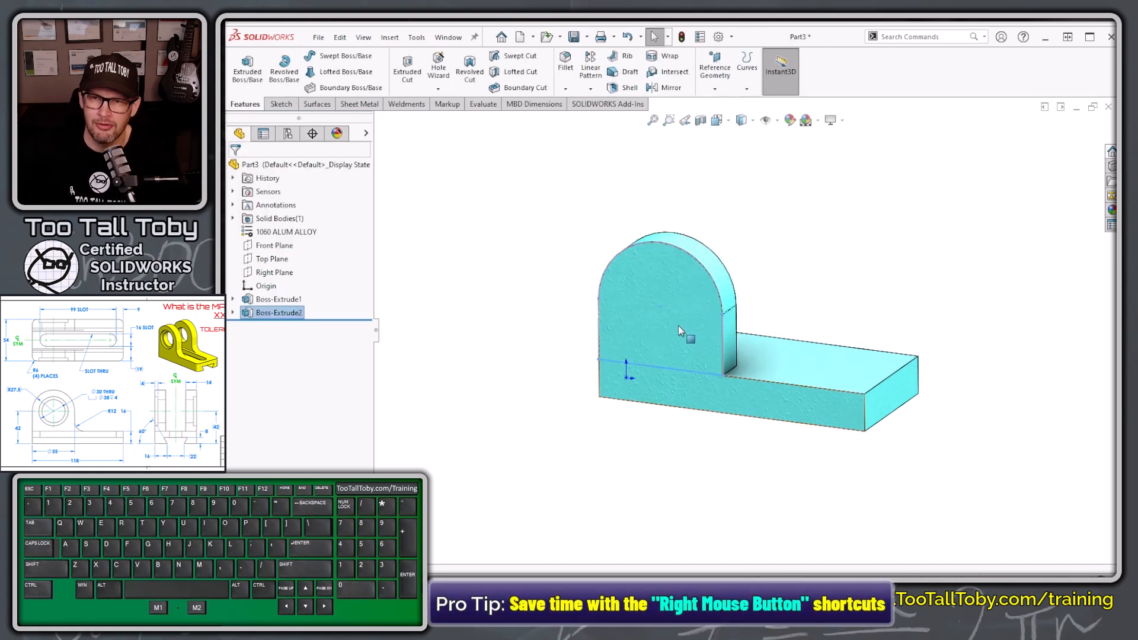
Step: Start a sketch on the lug's front face and draw a 30 mm diameter circle centred on the rounded end
left_click(663, 279)
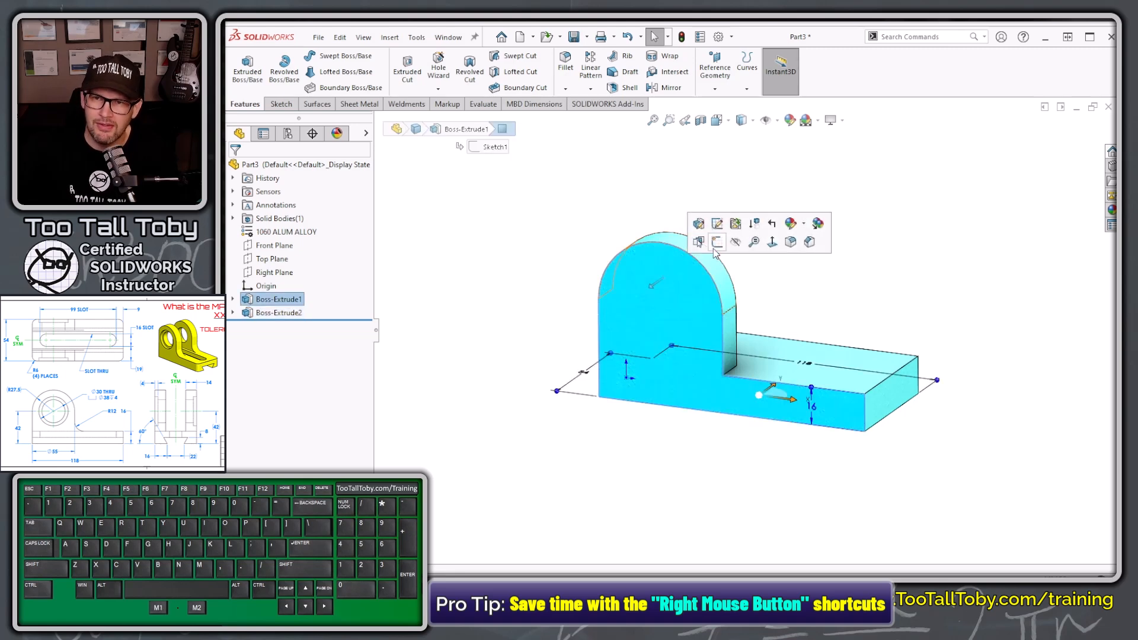
left_click(716, 242)
key("s")
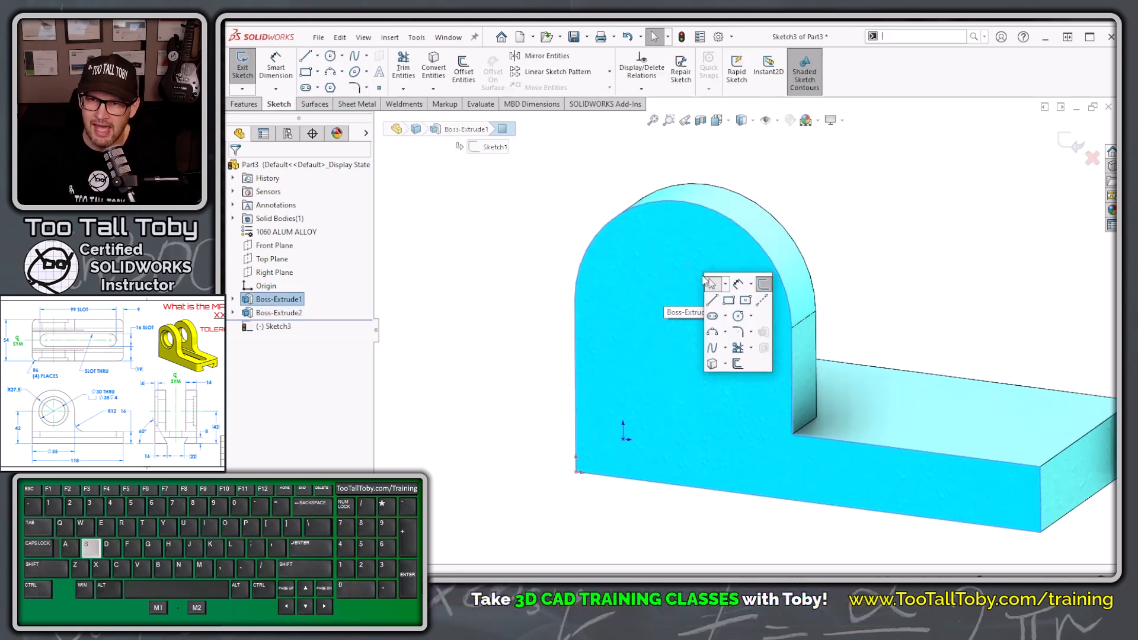
left_click(737, 316)
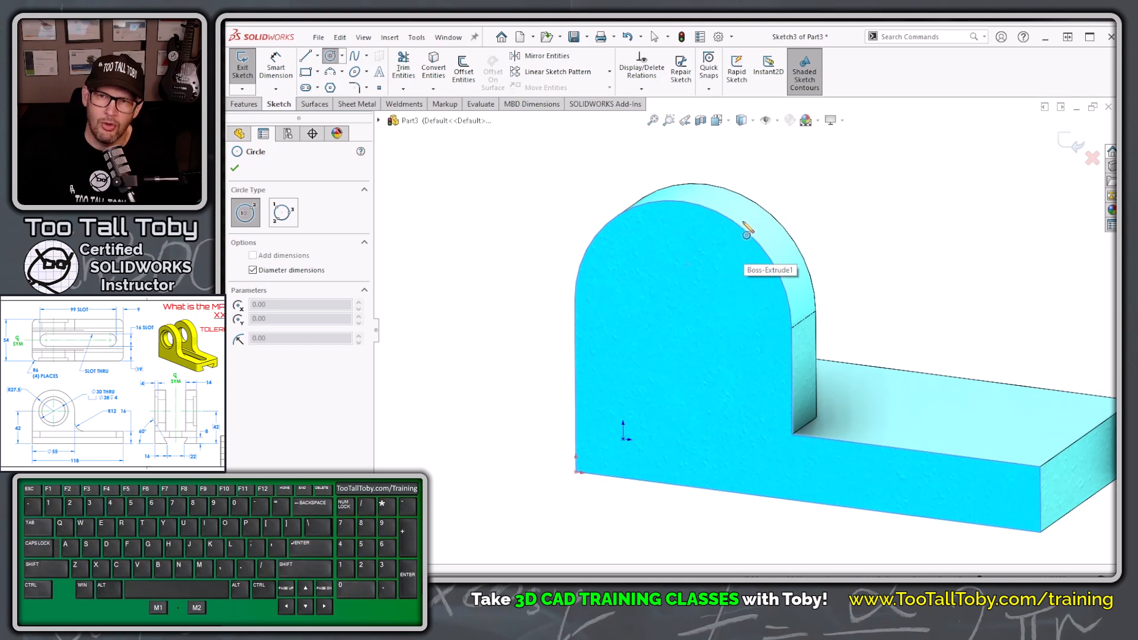
left_click(683, 314)
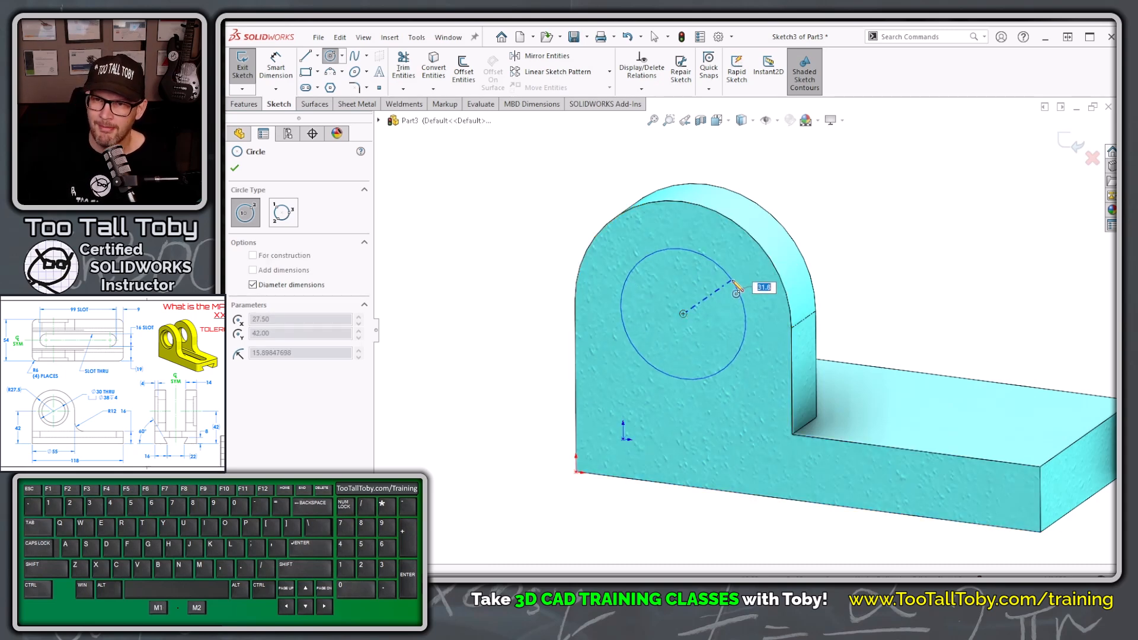
type("30")
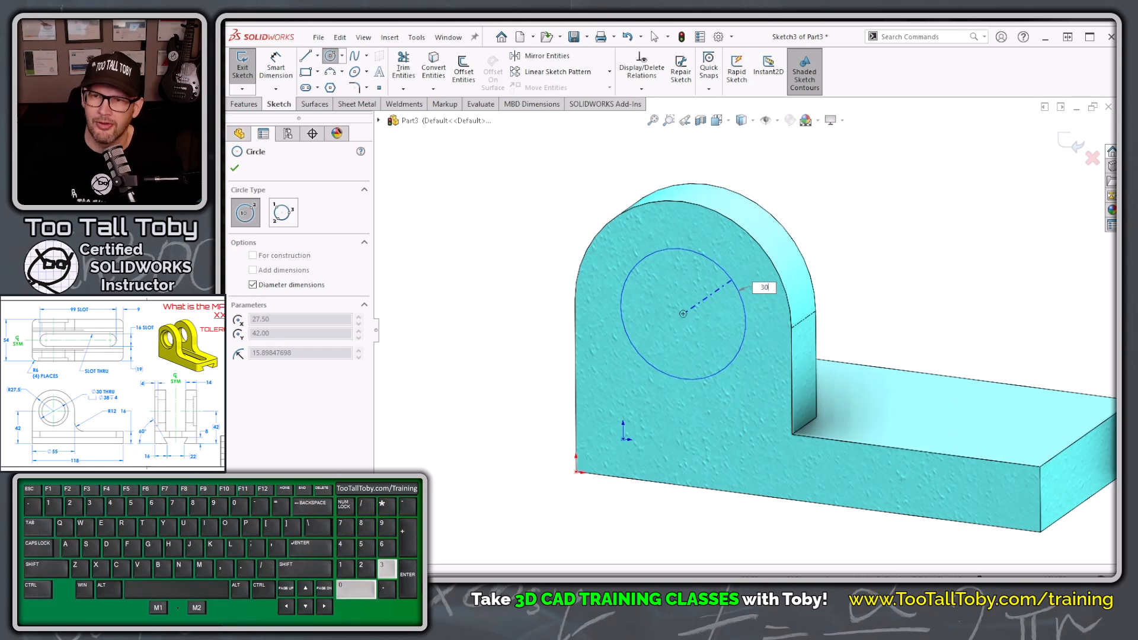
key("Return")
Step: Cut the 30 mm circle through all of the lug with an Extruded Cut
key("s")
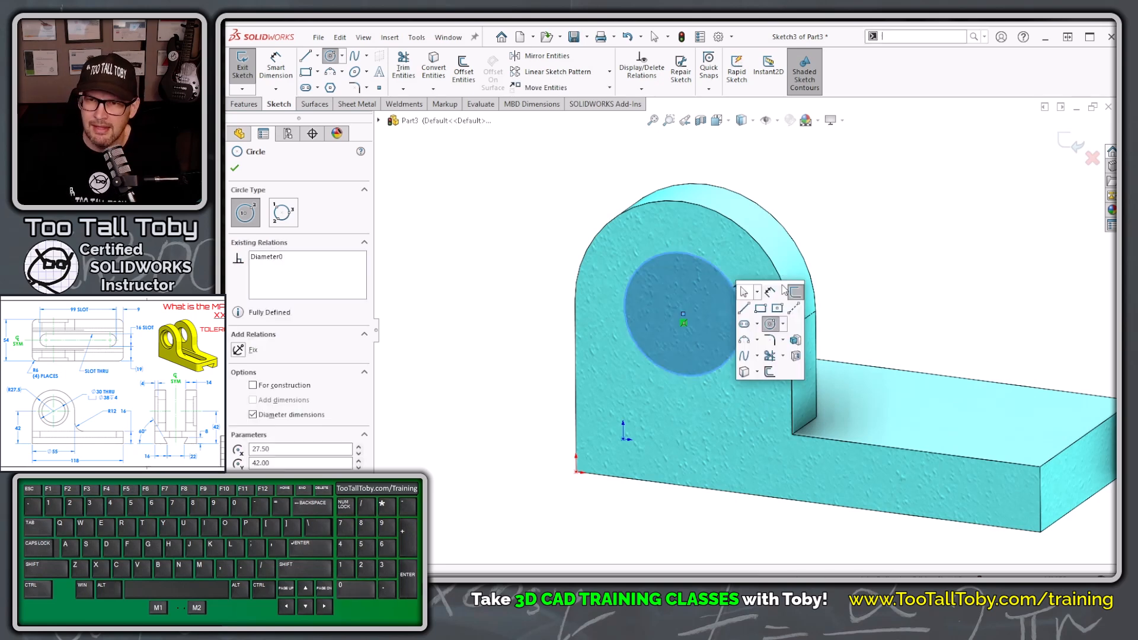
left_click(800, 358)
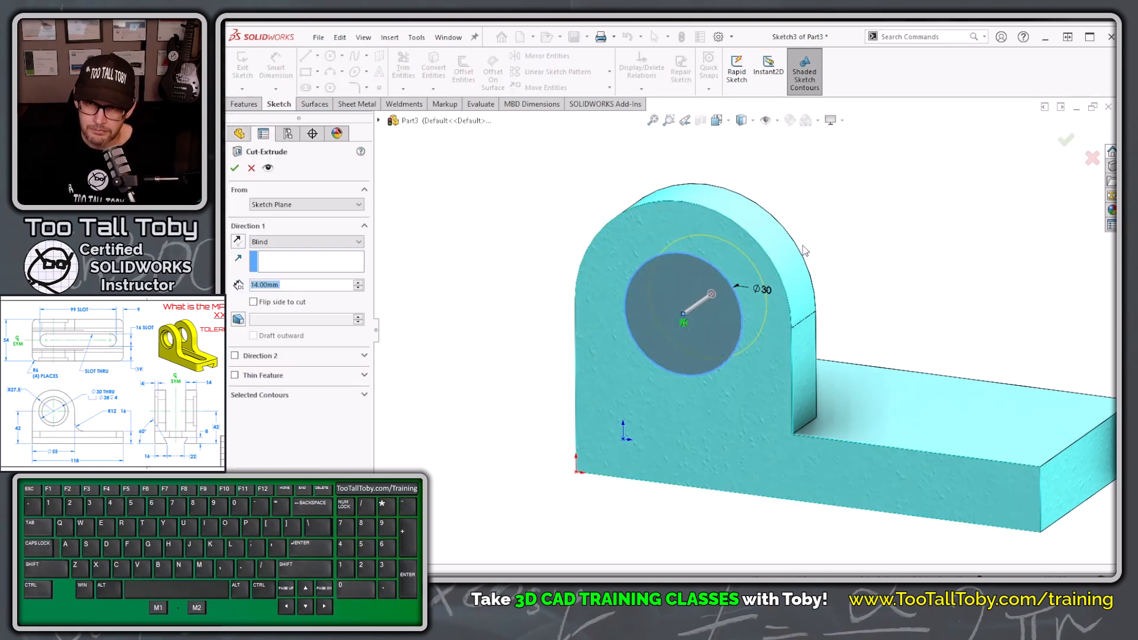
right_click(864, 161)
left_click(910, 309)
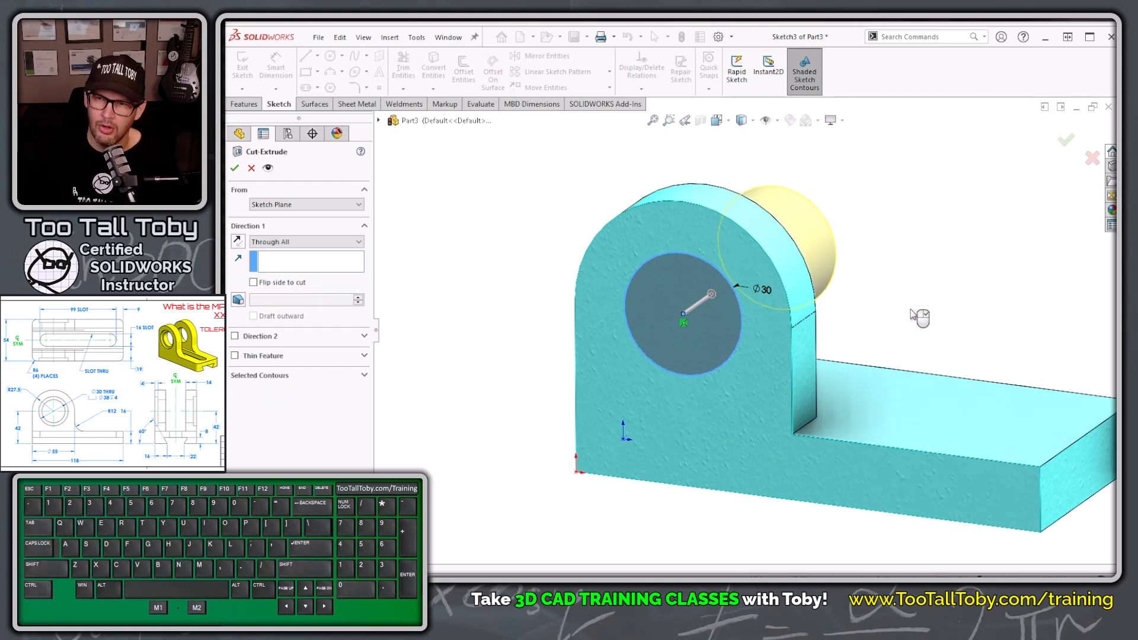
right_click(913, 314)
left_click(917, 284)
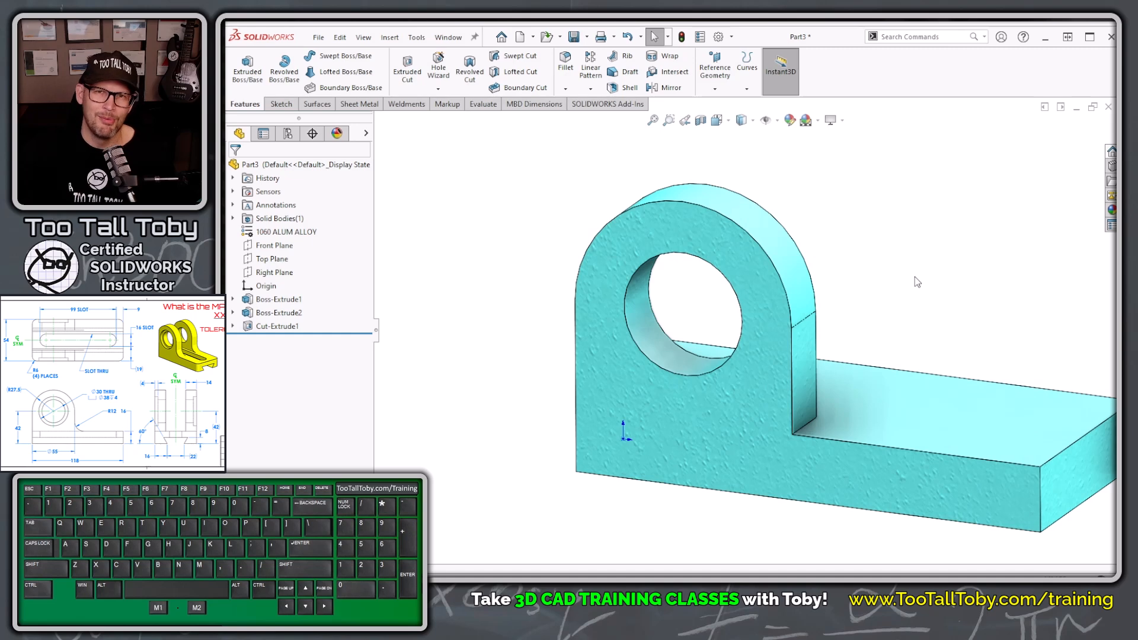
Step: Start a sketch on the lug's front face and draw a 38 mm diameter circle concentric with the through hole
left_click(756, 345)
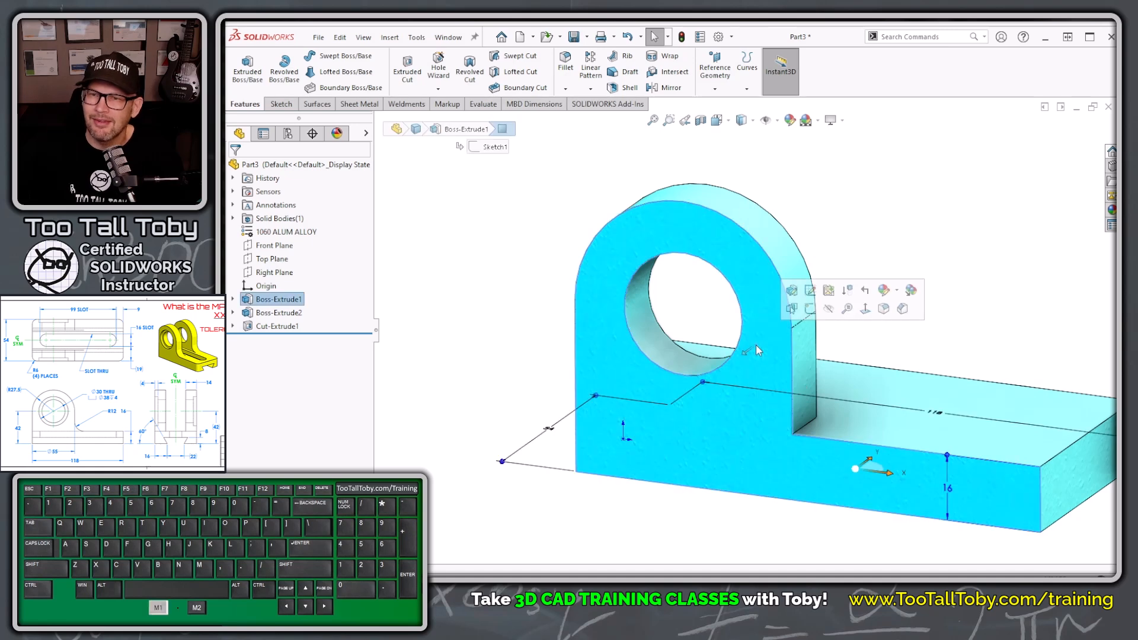
left_click(809, 308)
key("s")
left_click(748, 306)
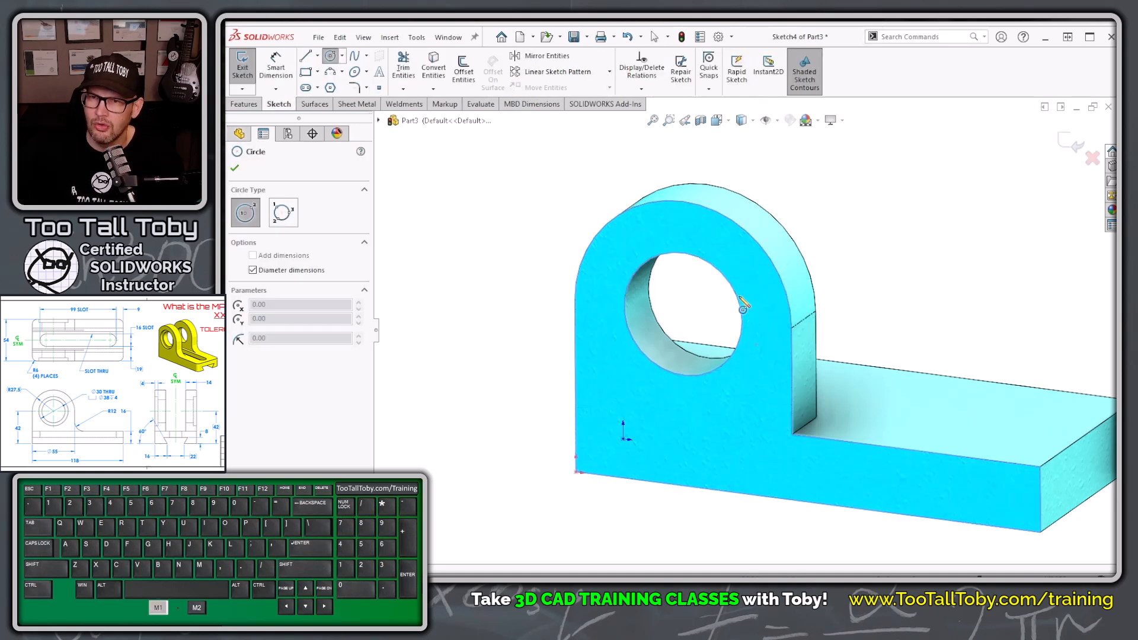
left_click(683, 314)
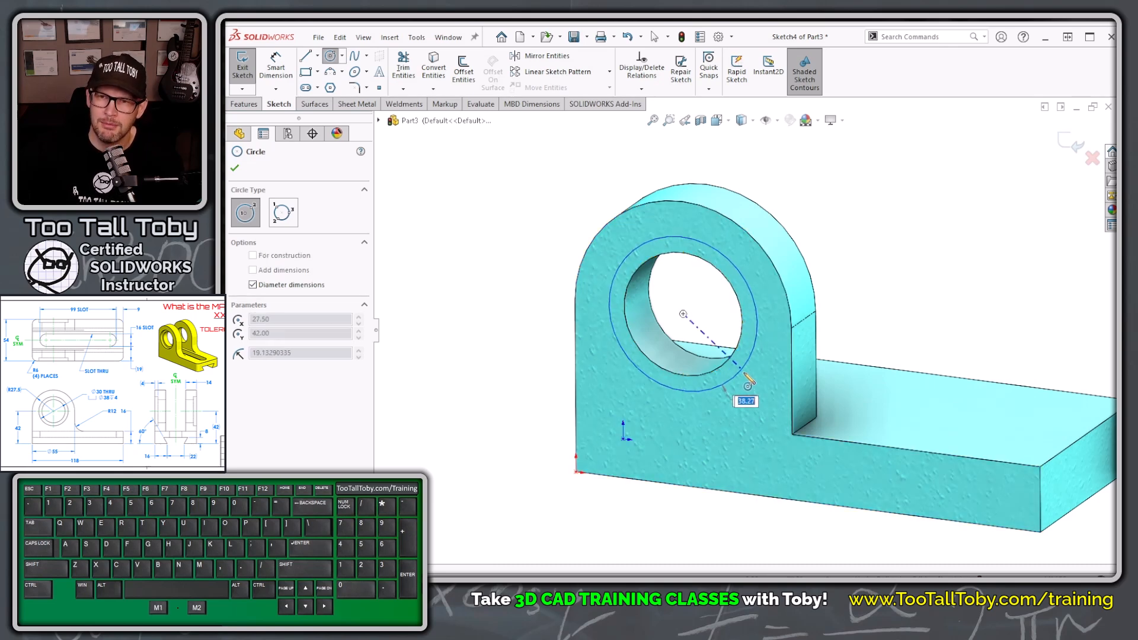
type("38")
key("Return")
Step: Cut the 38 mm circle 4 mm deep as a blind counterbore around the hole
key("s")
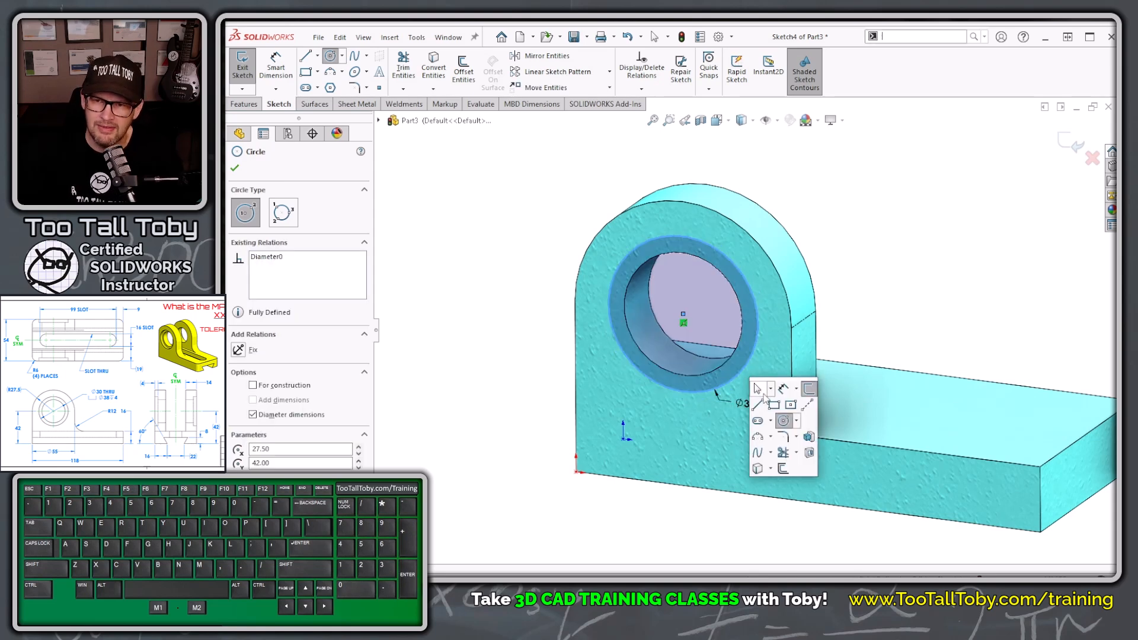
left_click(809, 453)
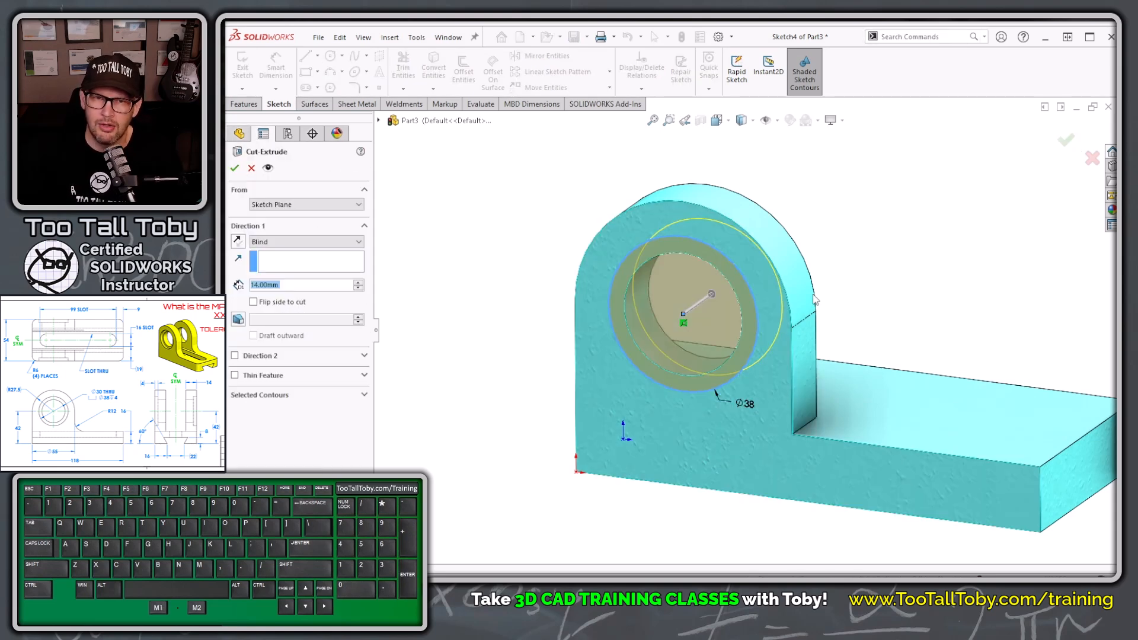
type("4")
key("Return")
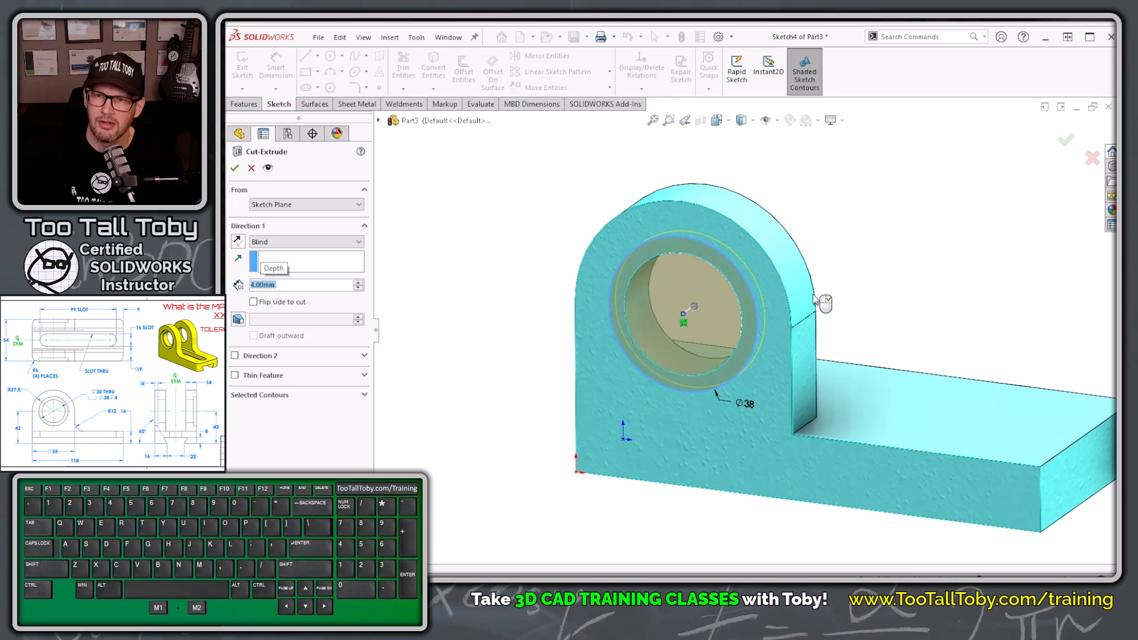
key("Return")
Step: Mirror the lug extrusion, the through hole and the counterbore about the Front Plane
middle_click_drag(865, 264, 879, 325)
scroll(846, 320, "up", 2)
left_click(278, 340)
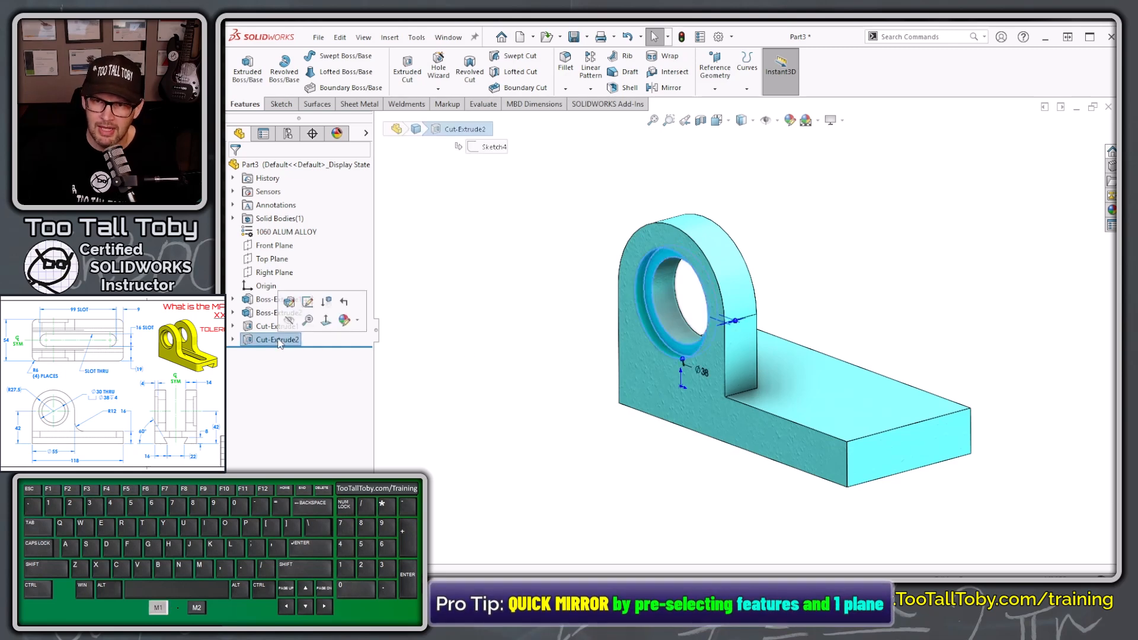
left_click(285, 329, "ctrl")
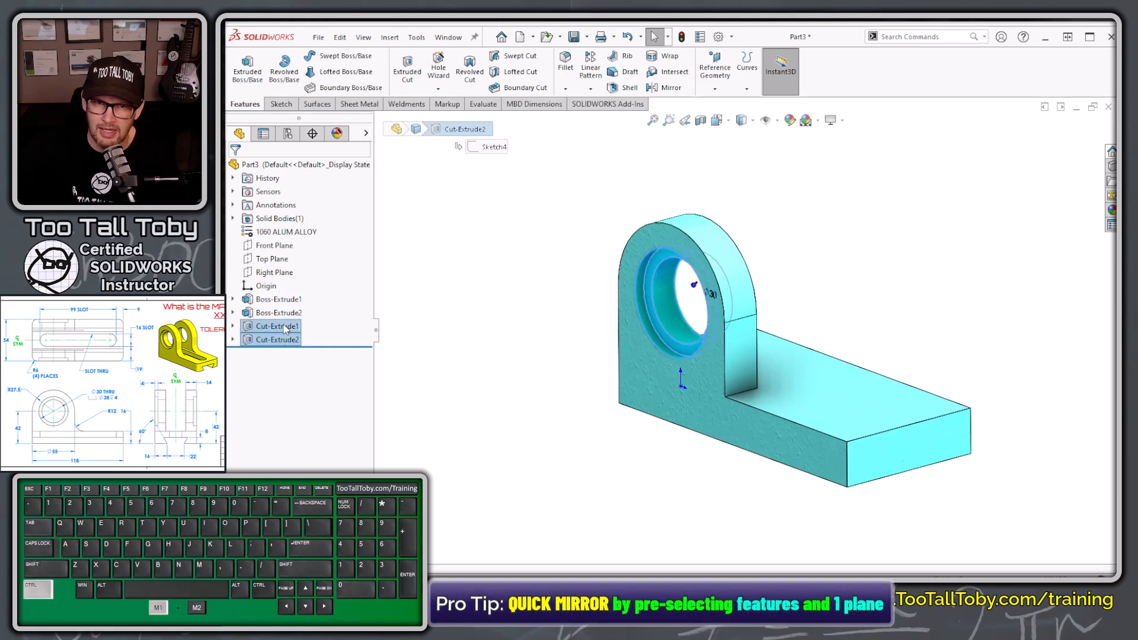
left_click(279, 312, "ctrl")
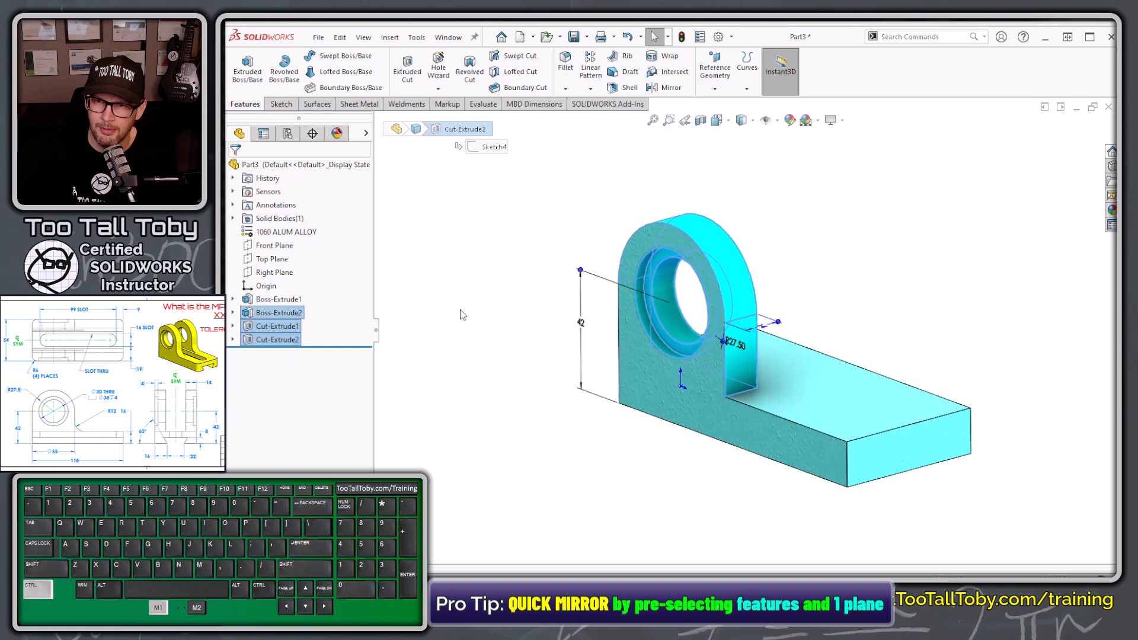
left_click(283, 247, "ctrl")
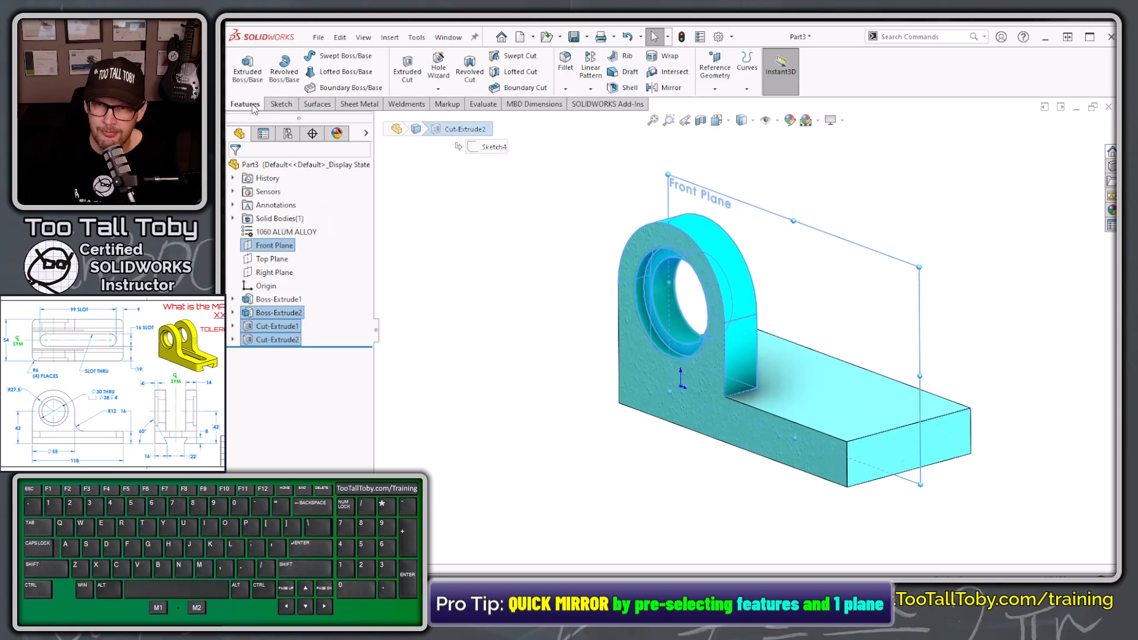
left_click(670, 88)
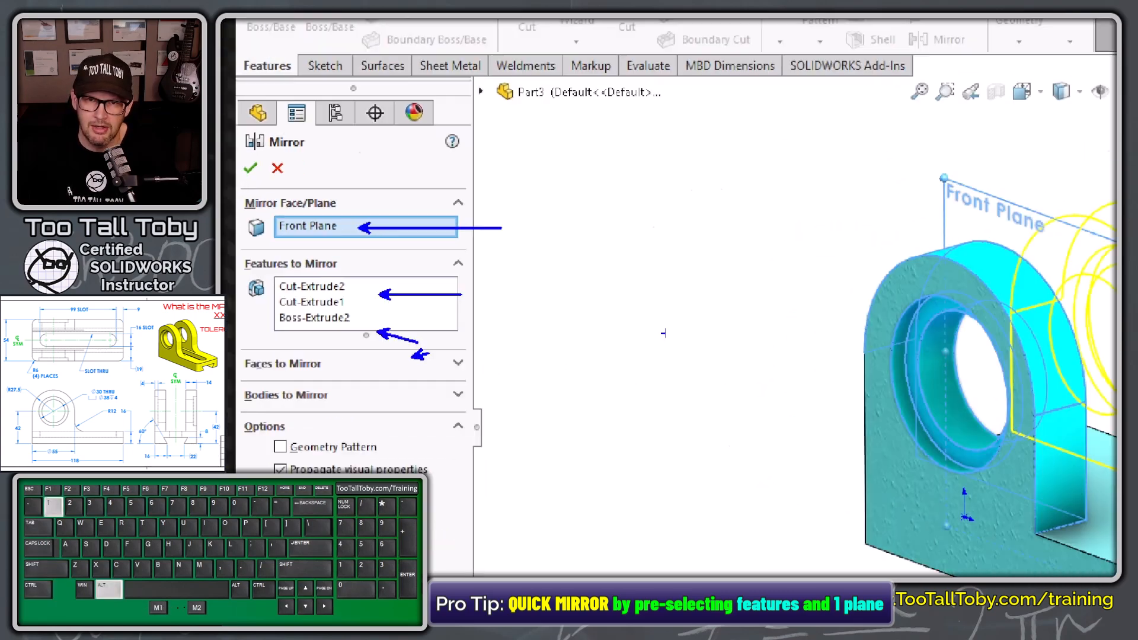
left_click(234, 168)
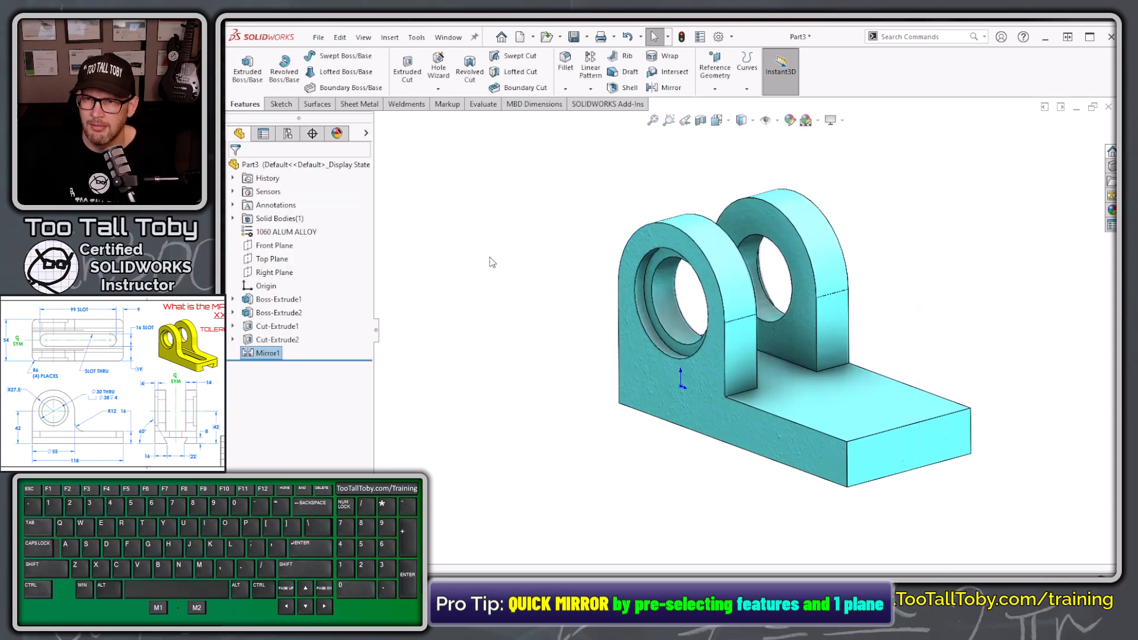
Step: Start a sketch on the base's free end face and draw a closed half-trapezoid about 8.8 mm high from the bottom edge's midpoint, widening upward
middle_click_drag(495, 347, 626, 339)
scroll(629, 339, "up", 2)
scroll(1050, 461, "down", 1)
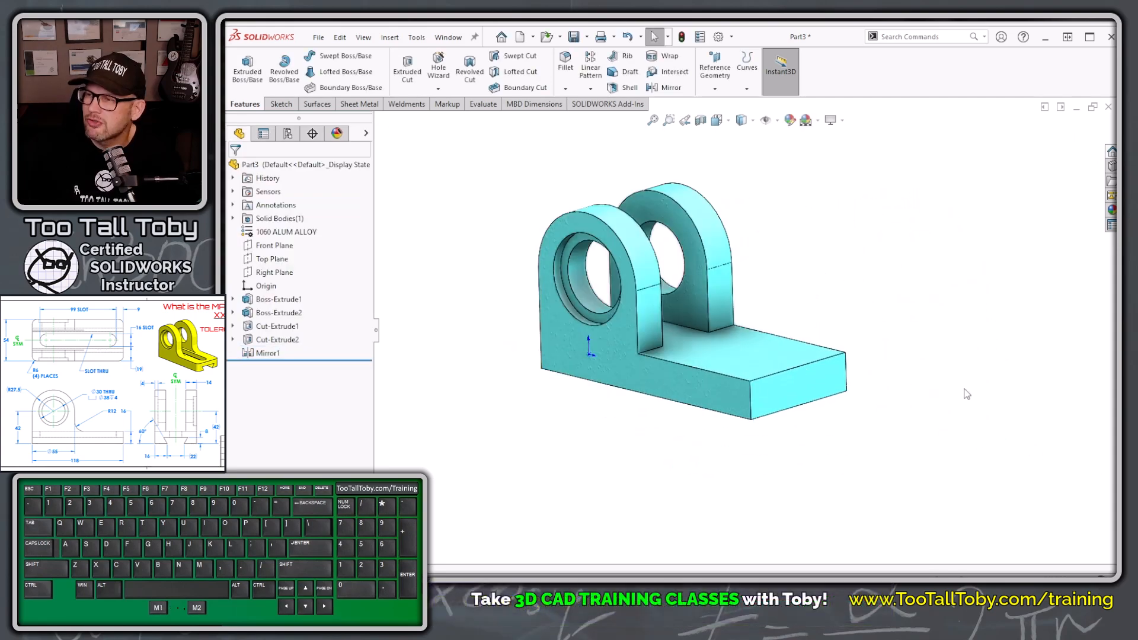
left_click(780, 392)
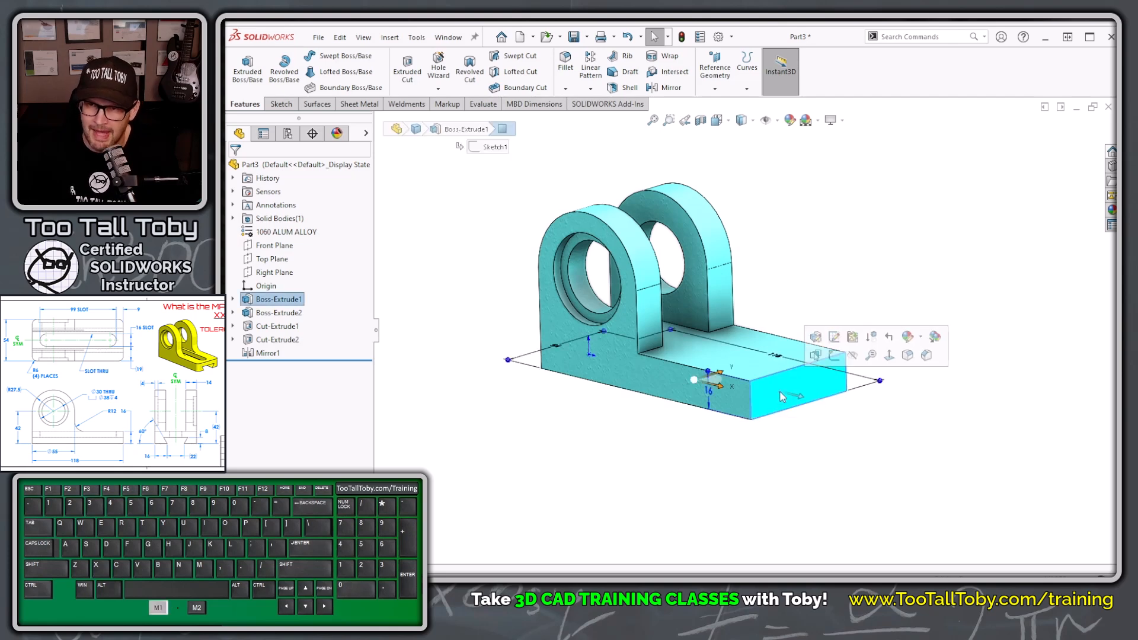
left_click(832, 354)
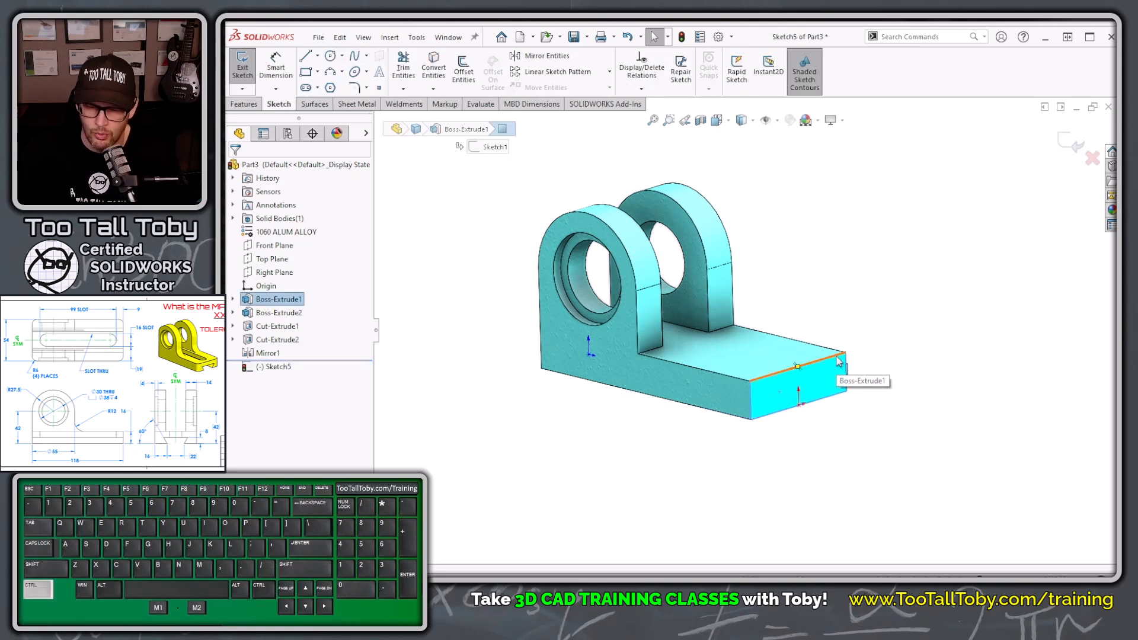
key("ctrl+8")
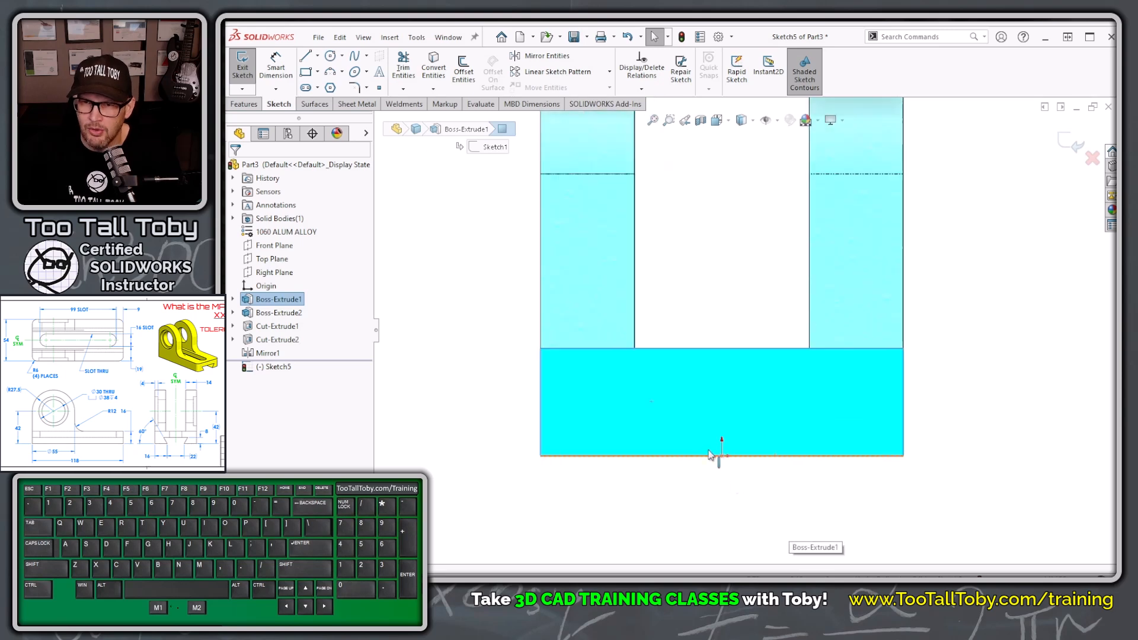
key("s")
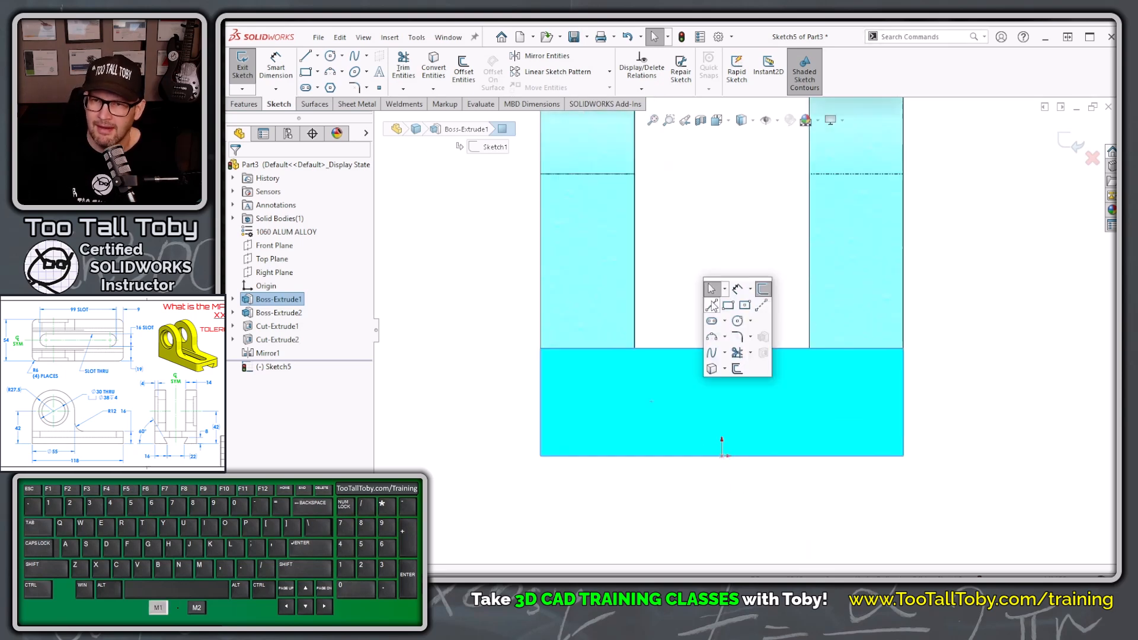
left_click(711, 306)
left_click(721, 455)
left_click(605, 455)
left_click(573, 395)
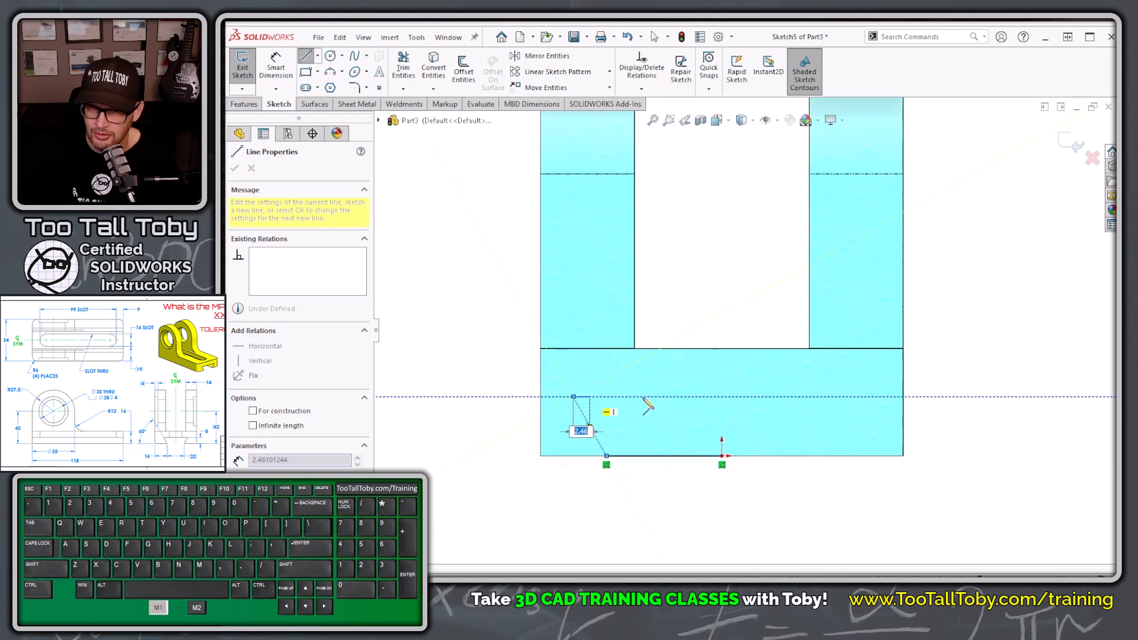
left_click(721, 395)
left_click(722, 456)
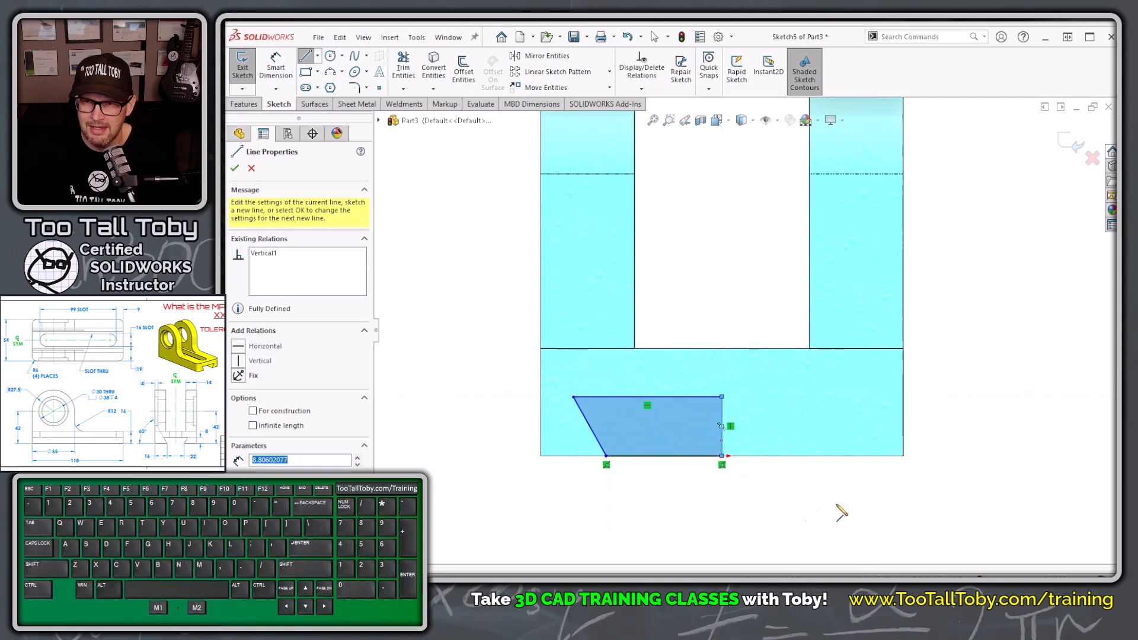
key("Escape")
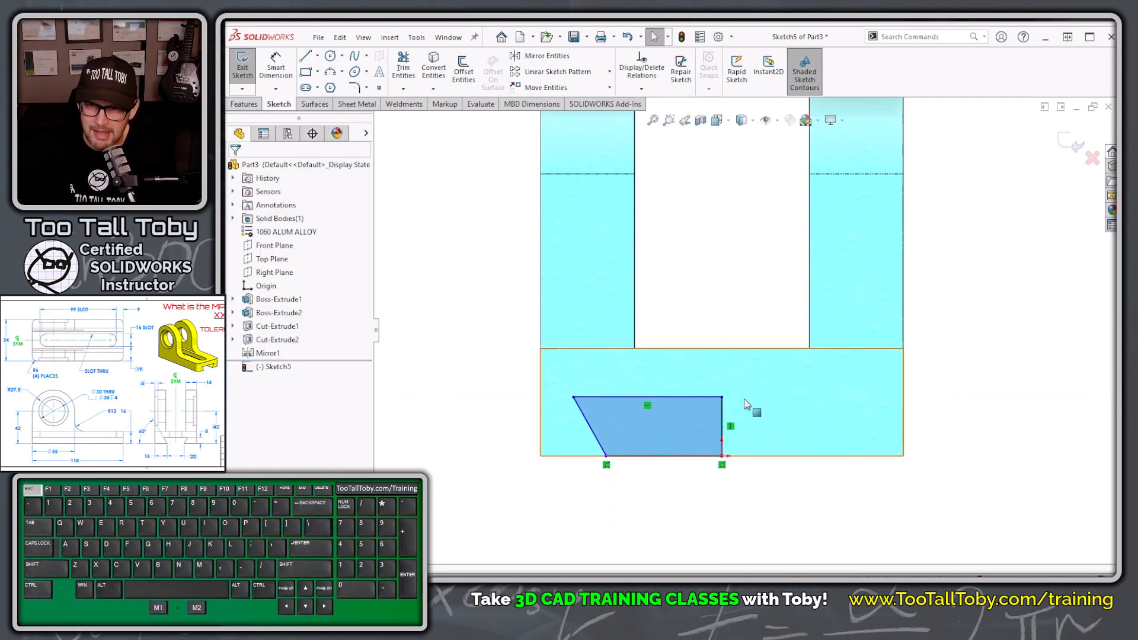
Step: Convert the profile's vertical line to construction geometry and mirror the half-trapezoid about it
left_click(722, 419)
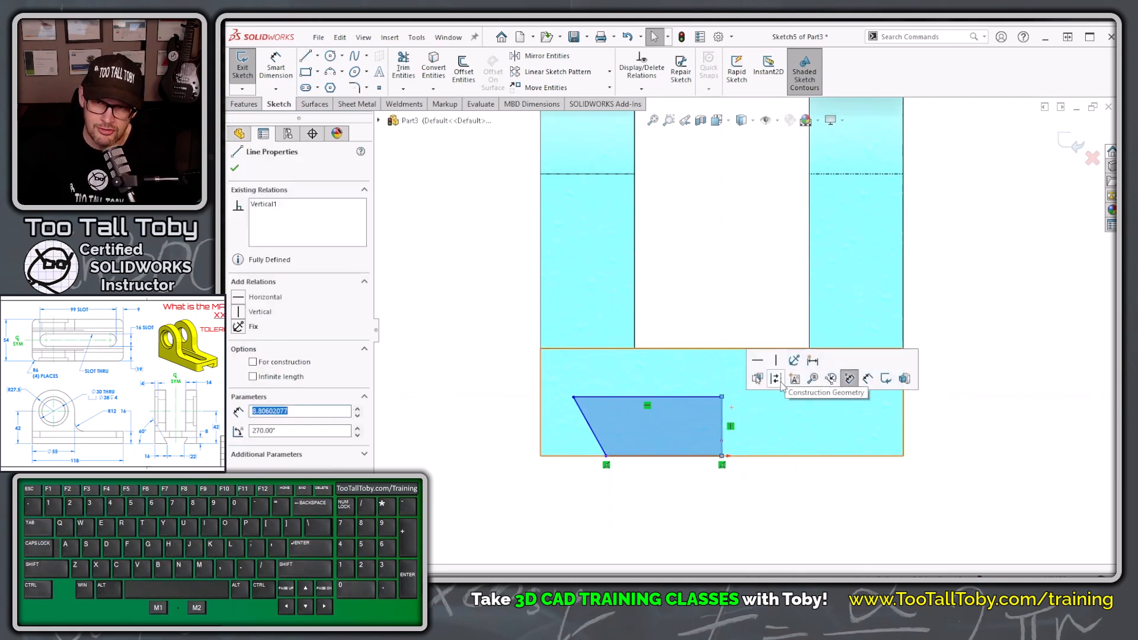
left_click(776, 379)
left_click_drag(473, 277, 754, 488)
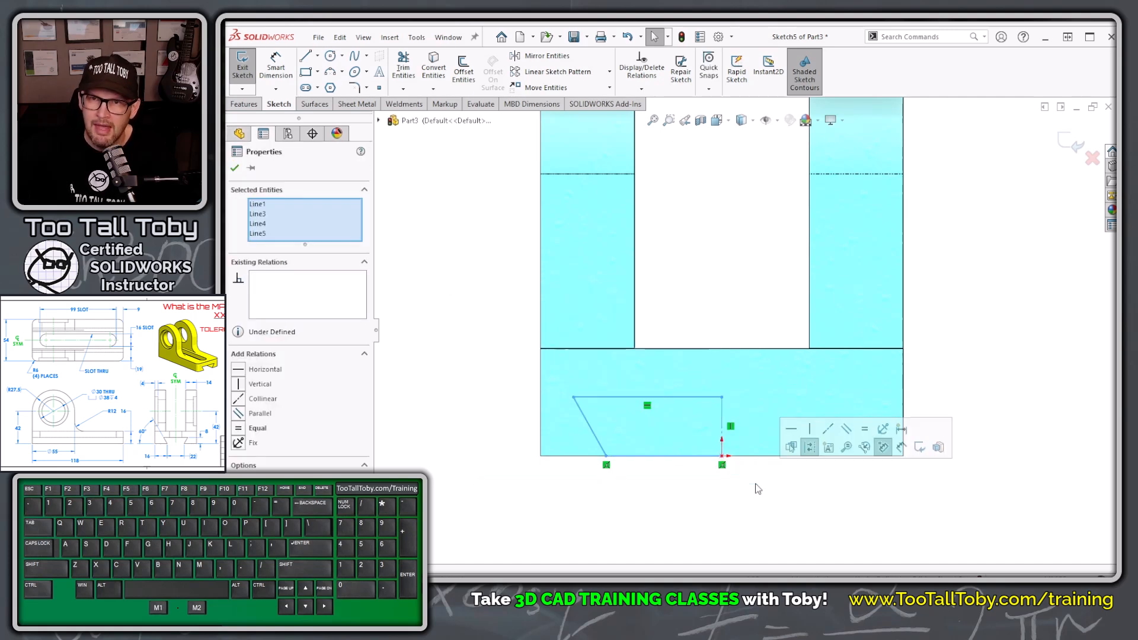
left_click(540, 62)
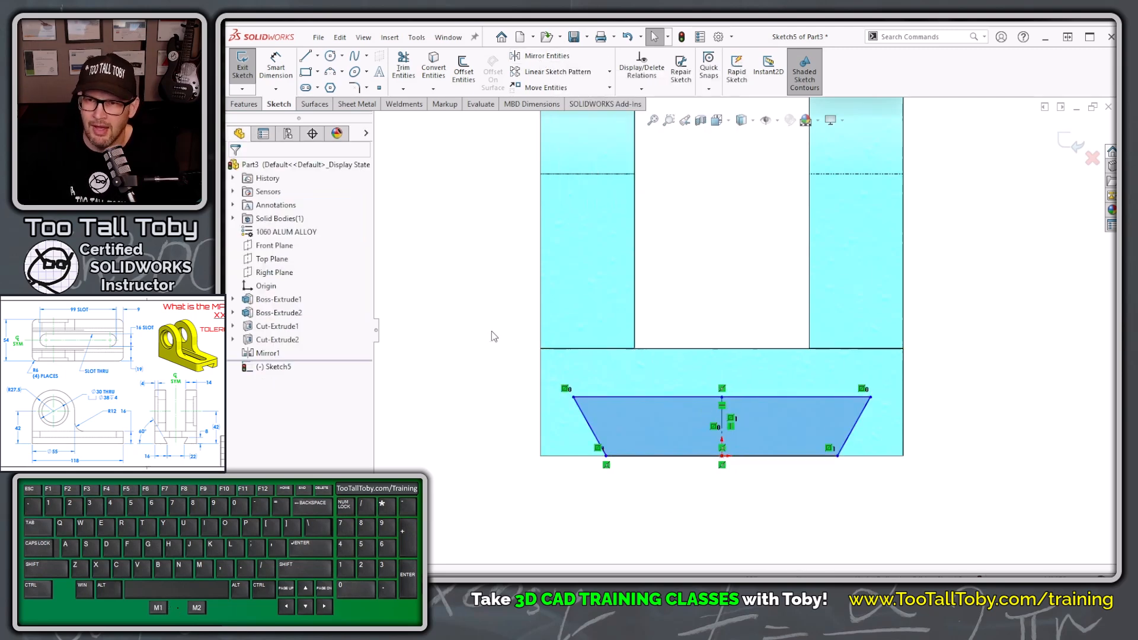
Step: Dimension the distance from the end face's left edge to the trapezoid's lower left corner to 16 mm
key("s")
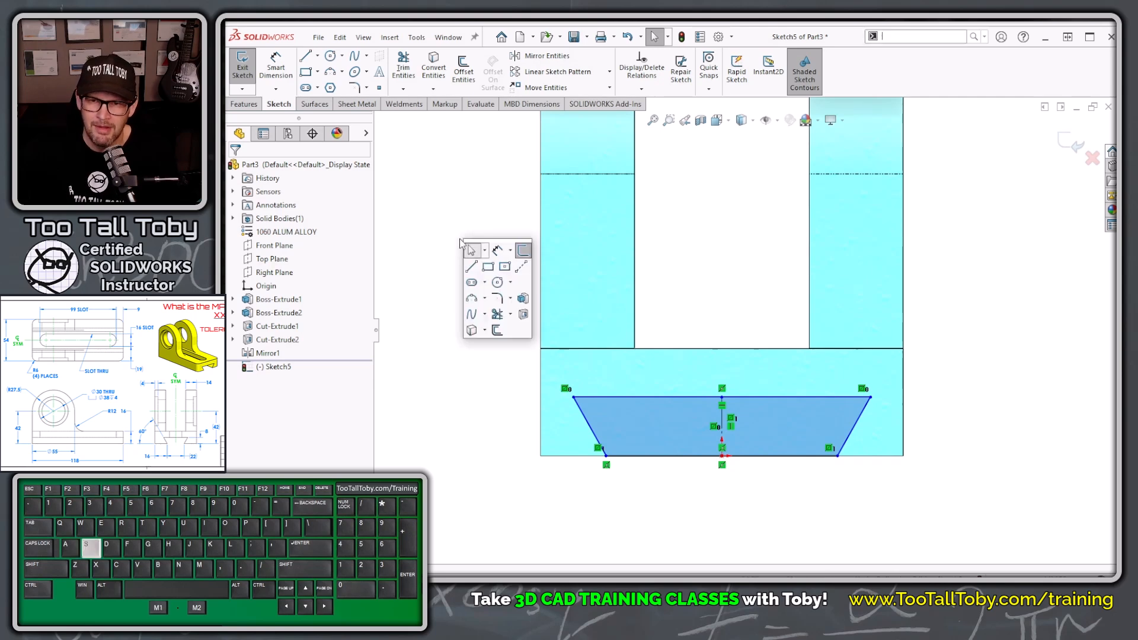
left_click(504, 254)
left_click(540, 436)
left_click(605, 455)
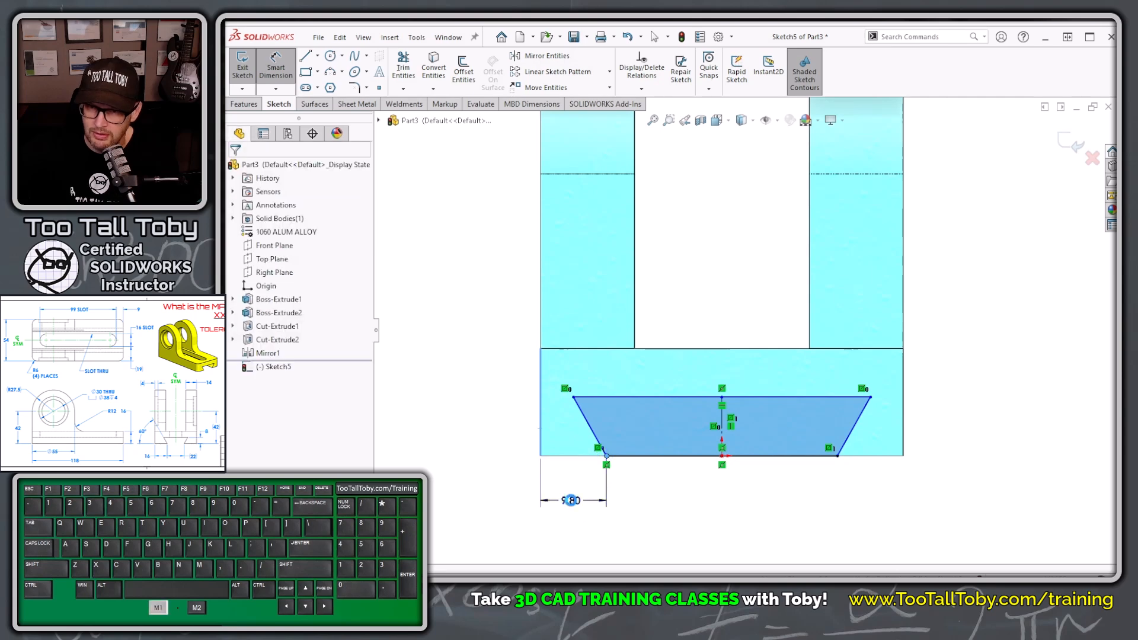
left_click(570, 500)
type("16")
key("Return")
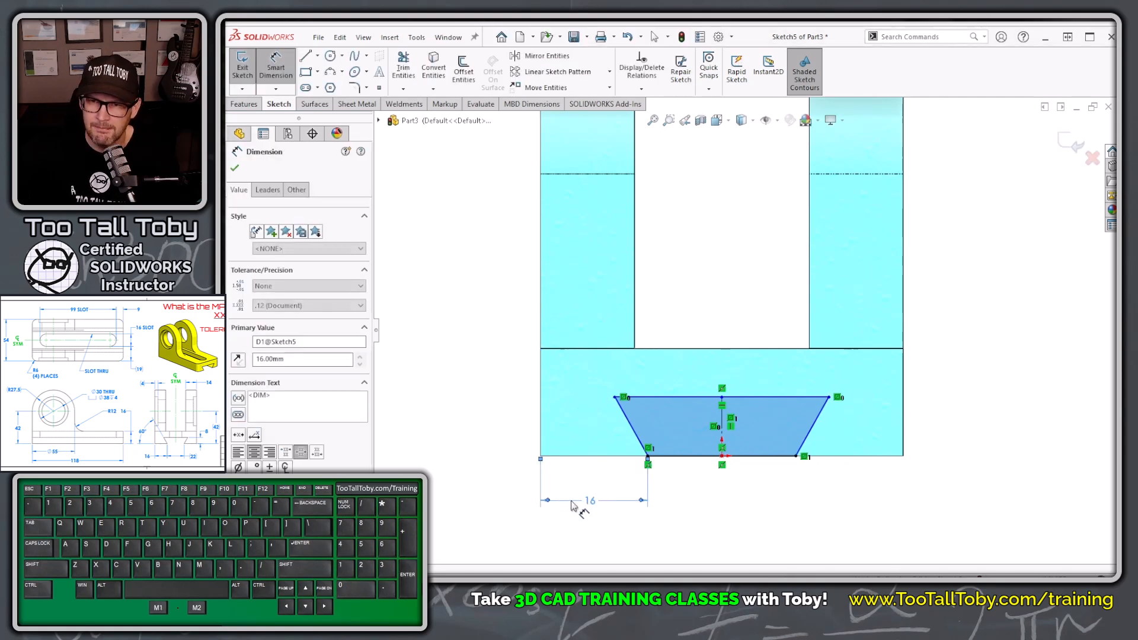
Step: Dimension the angle between the base's bottom edge and the trapezoid's left slanted side to 60 degrees
left_click(592, 456)
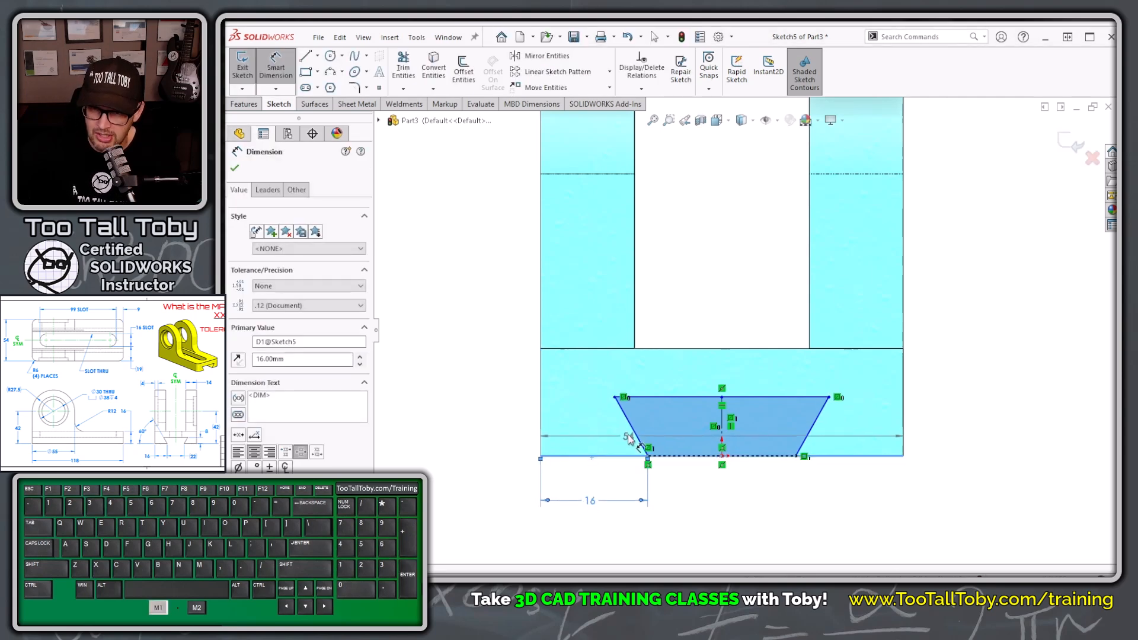
left_click(631, 426)
left_click(496, 382)
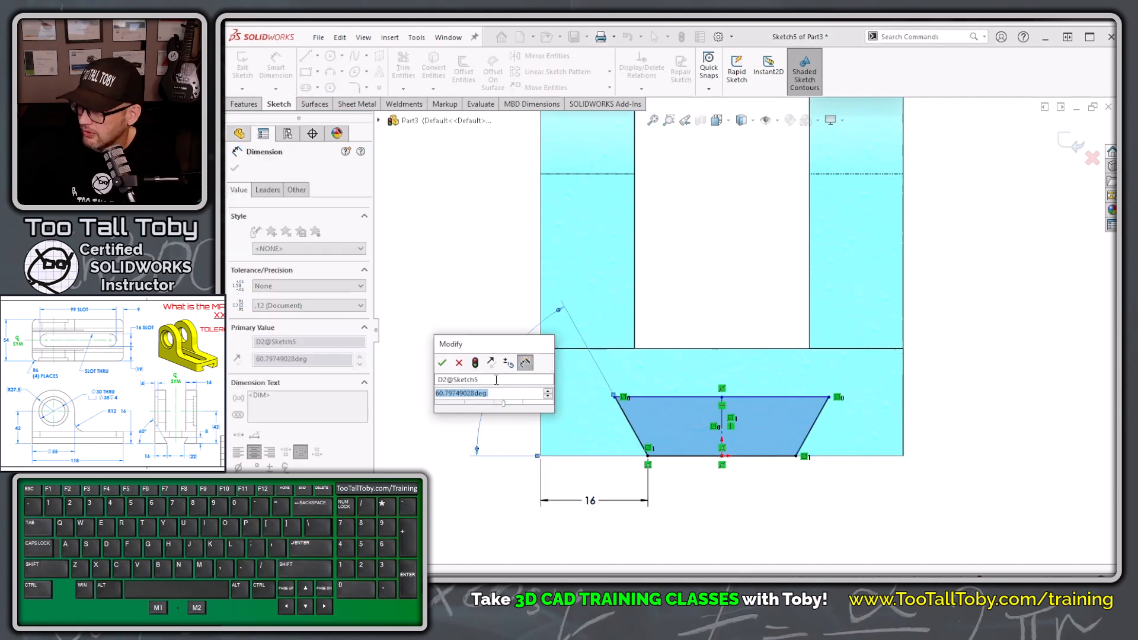
key("Return")
Step: Dimension the trapezoid's height between its bottom and top lines to 8 mm
left_click(689, 455)
left_click(682, 398)
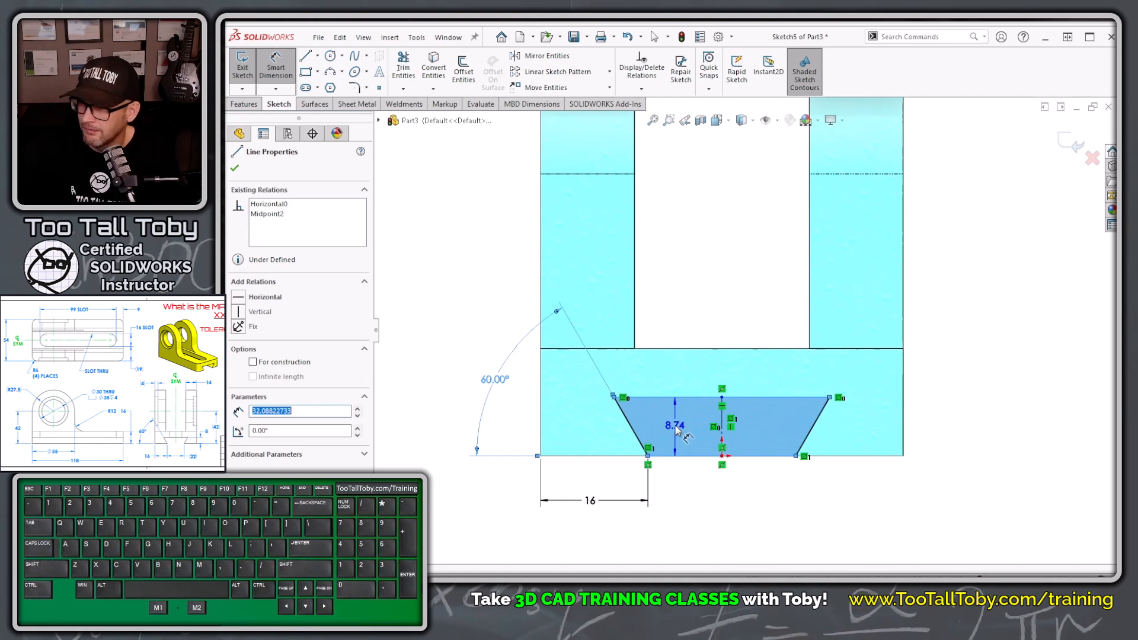
left_click(677, 431)
type("8")
key("Return")
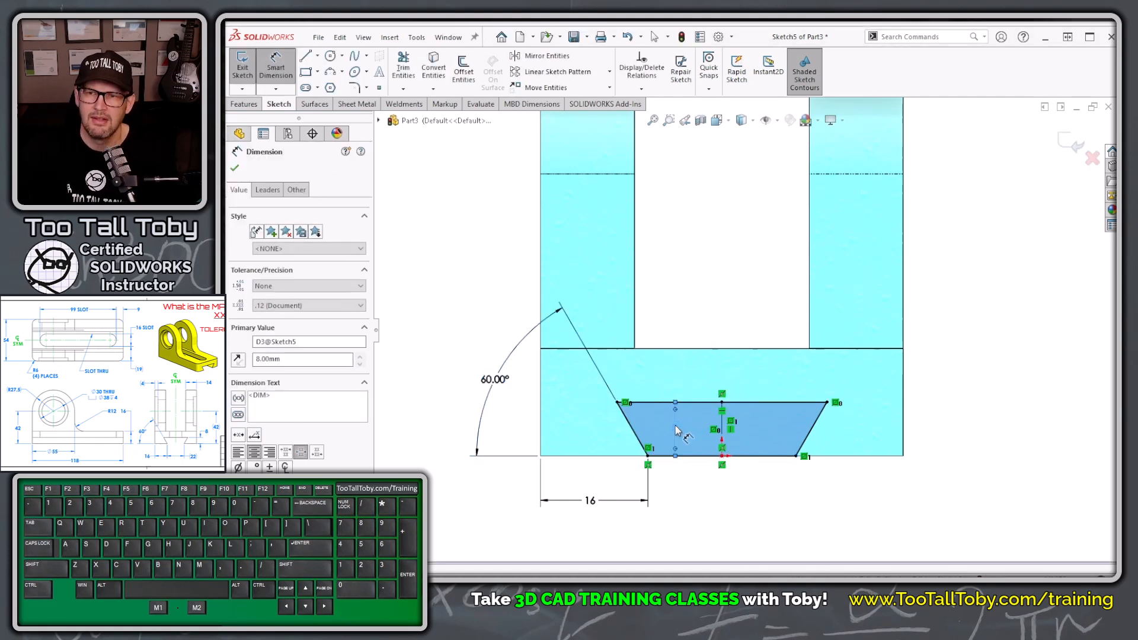
Step: Cut-extrude the trapezoid sketch Through All along the underside of the base
key("ctrl+7")
key("s")
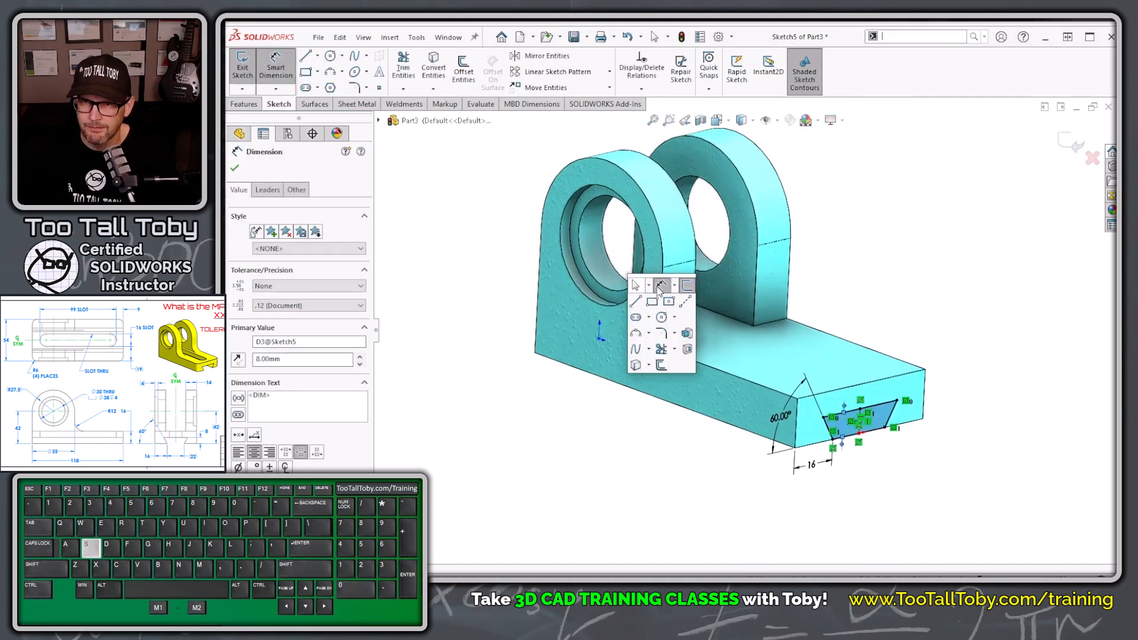
left_click(687, 350)
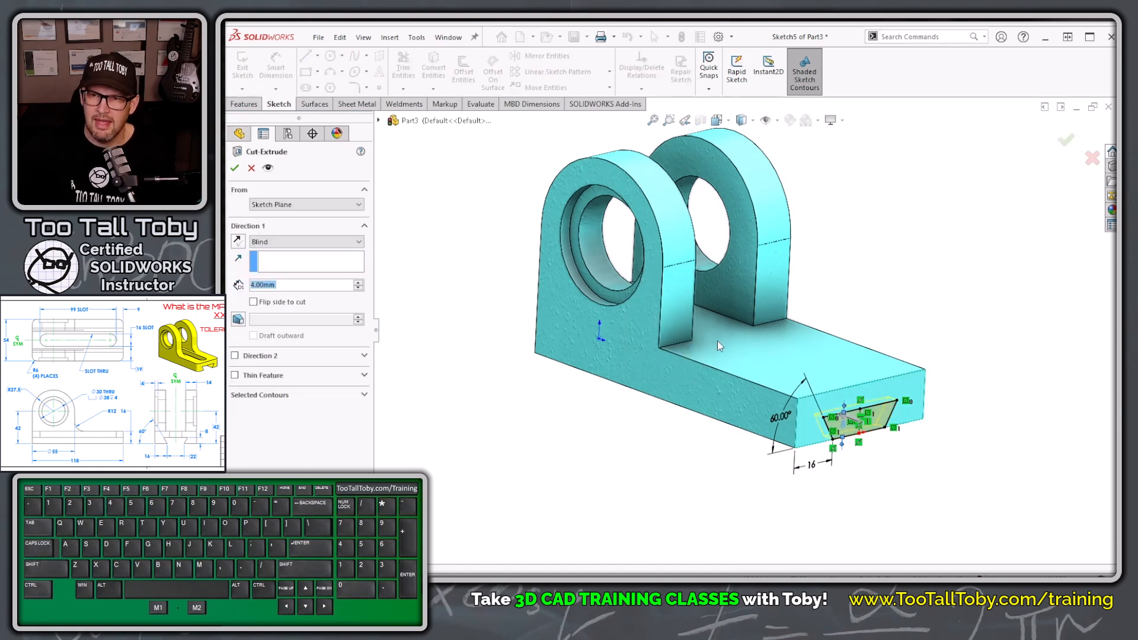
right_click(874, 189)
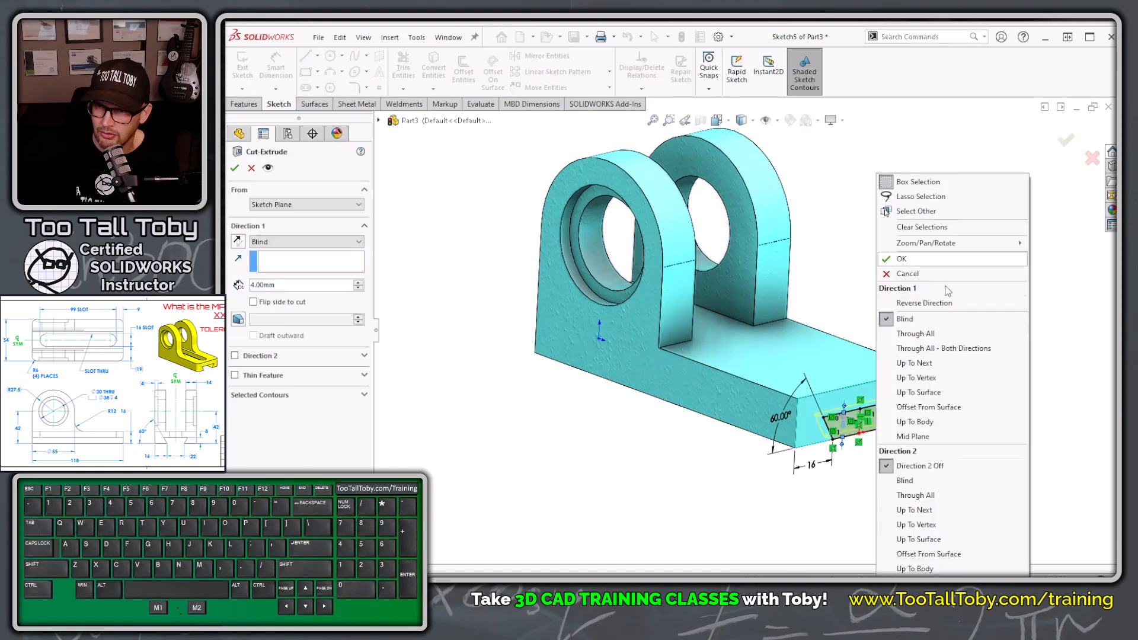
left_click(948, 331)
right_click(946, 330)
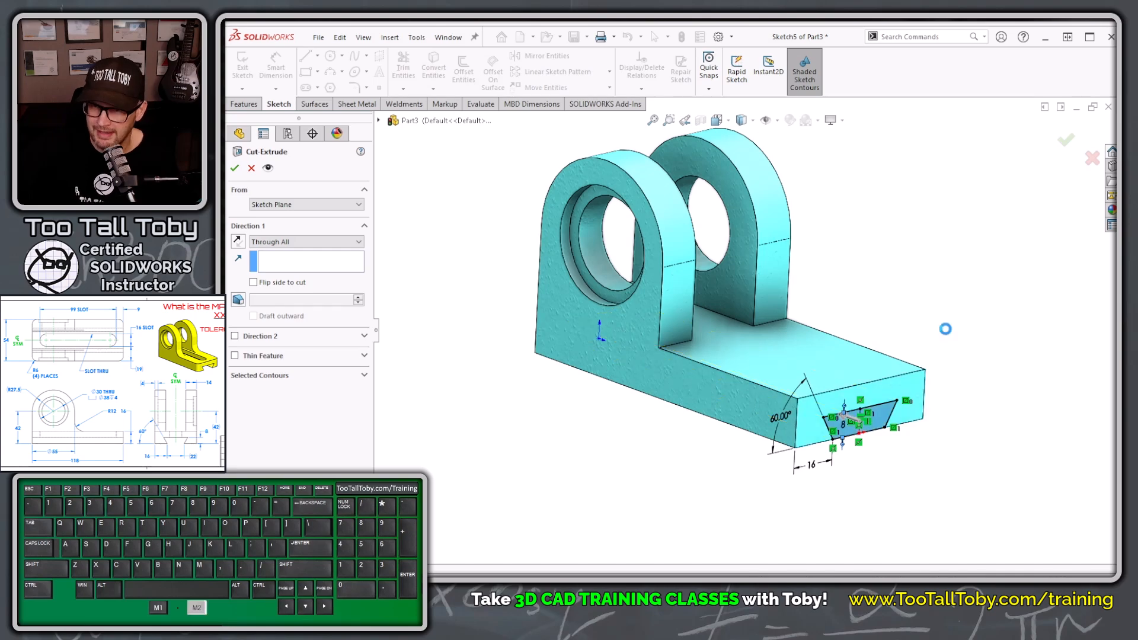
left_click(960, 309)
Step: Sketch a horizontal straight slot on the base's top face, centred on the origin's axis, about 73 mm between centres and 16.3 mm wide
middle_click_drag(916, 323, 934, 374)
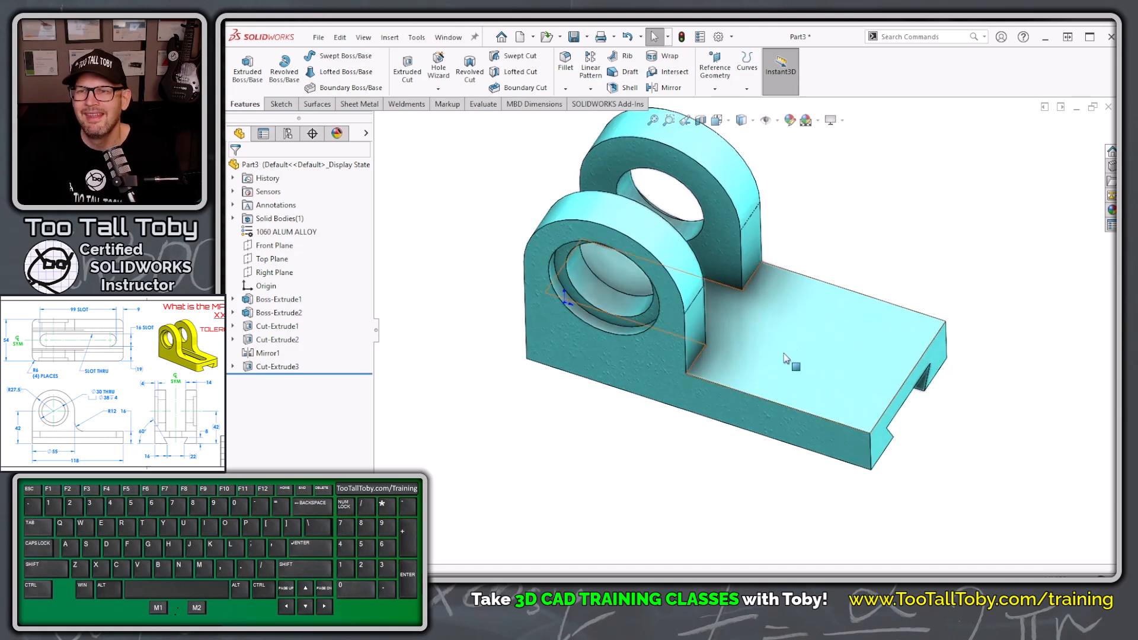
left_click(792, 349)
left_click(829, 303)
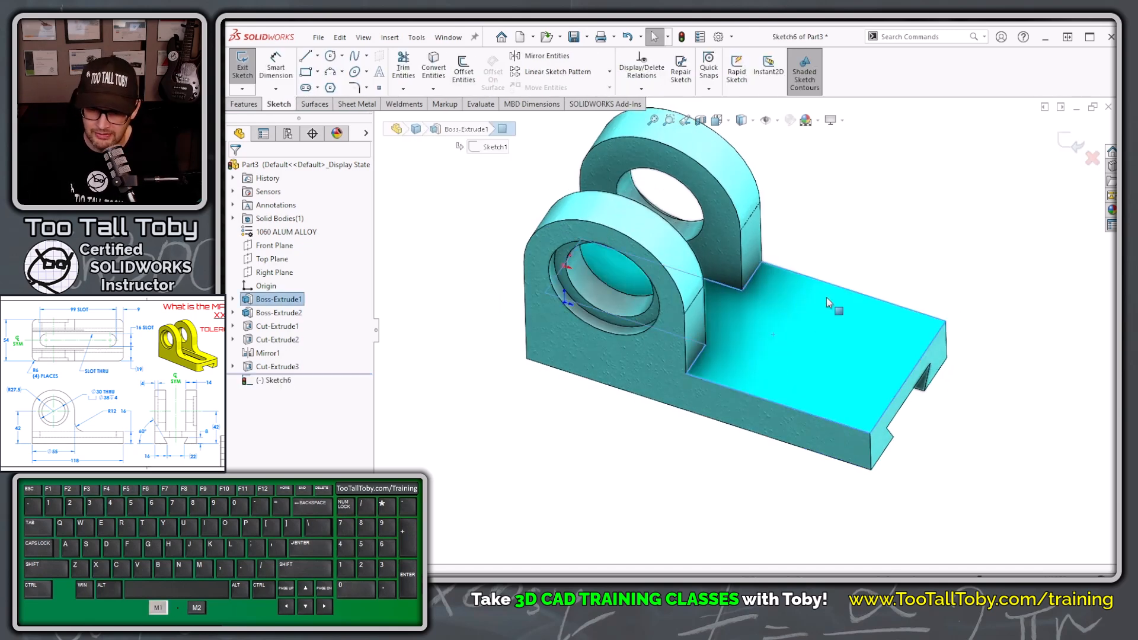
key("ctrl+8")
key("s")
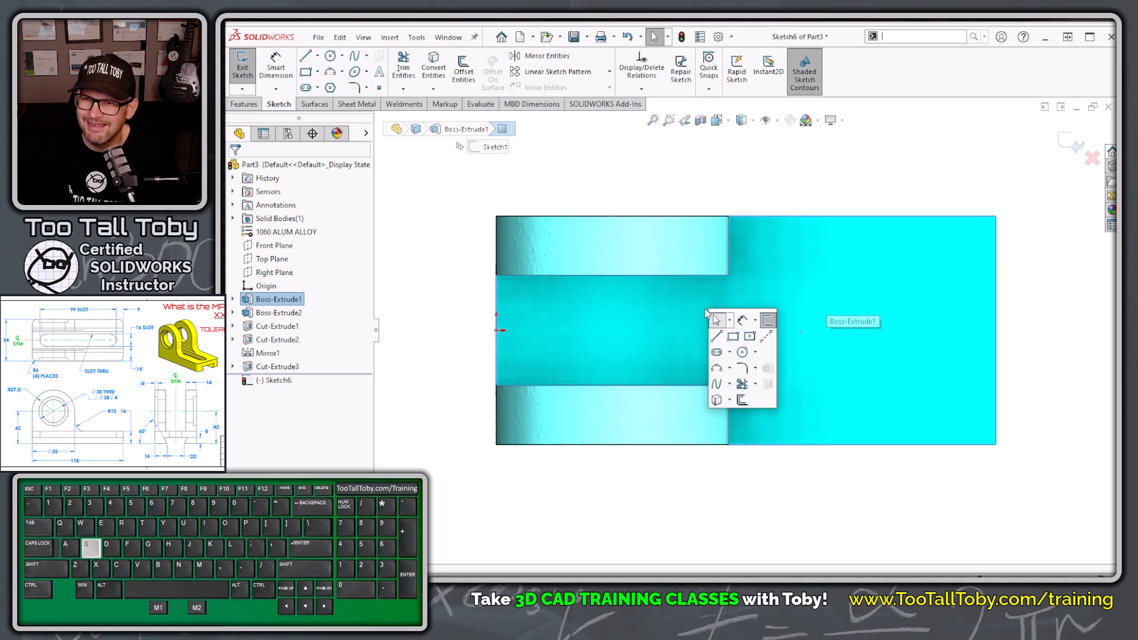
left_click(716, 354)
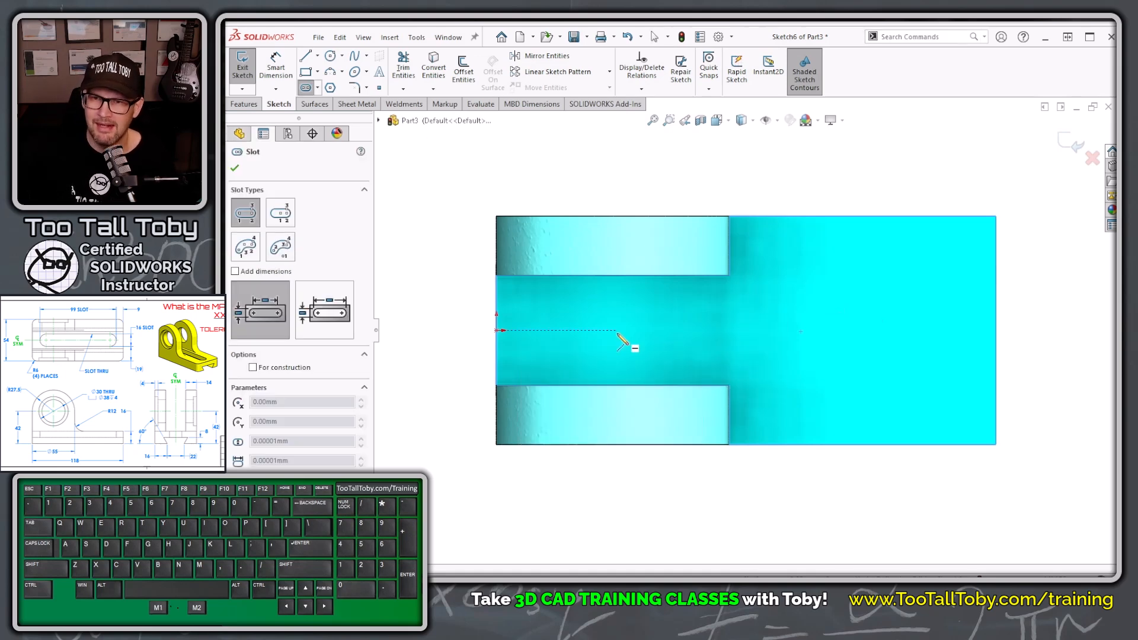
left_click(586, 330)
left_click(893, 330)
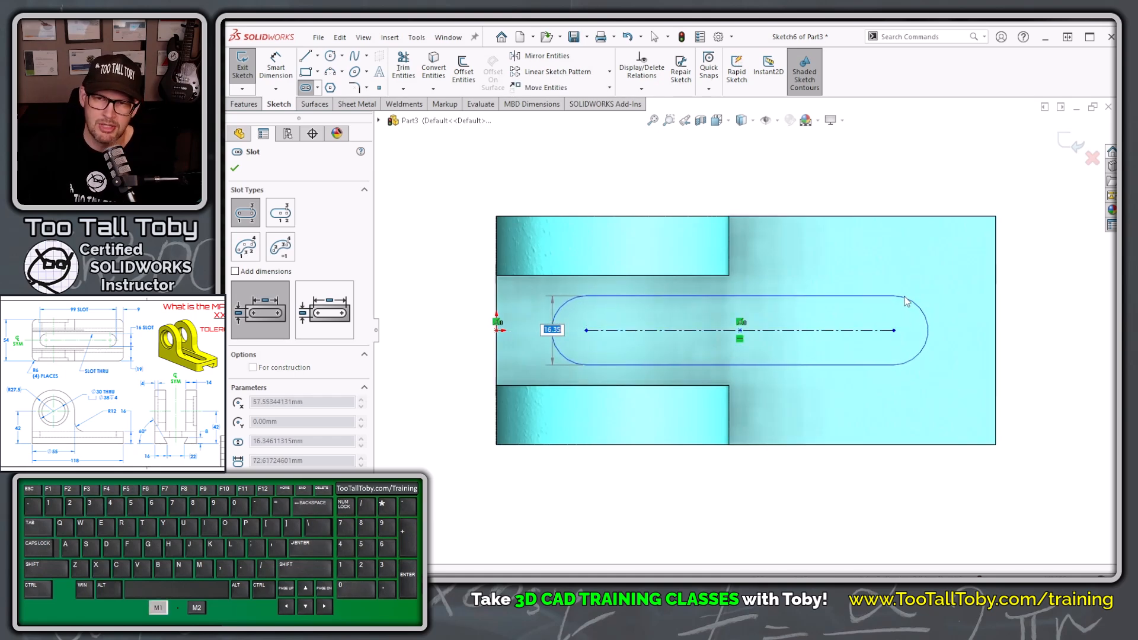
left_click(905, 301)
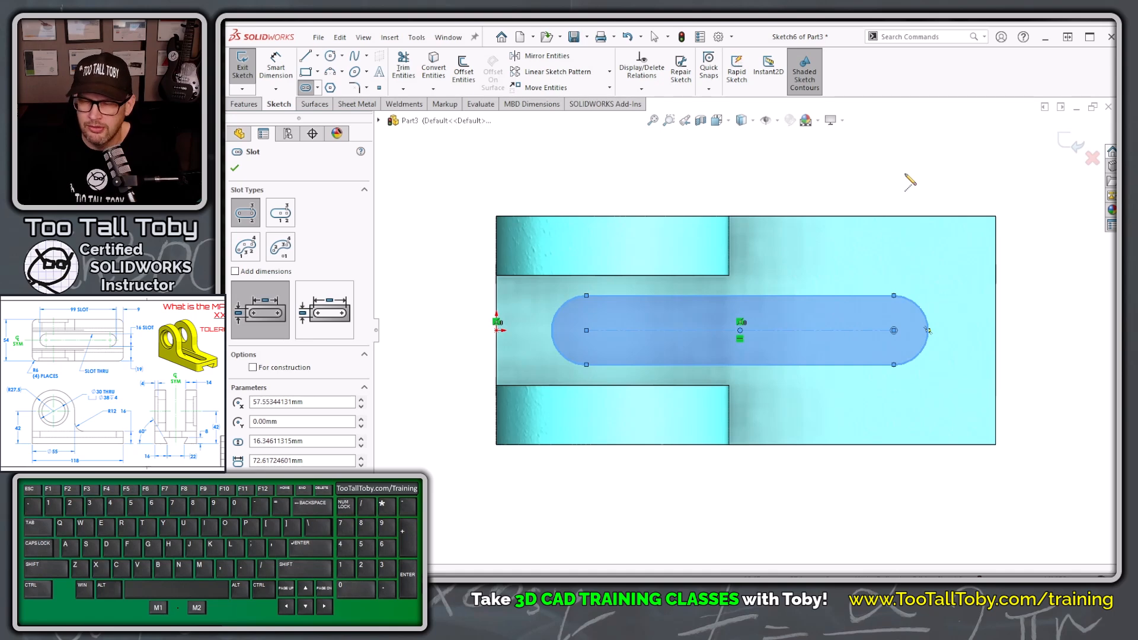
Step: Dimension the slot's width to 16 mm
key("s")
left_click(943, 186)
left_click(840, 363)
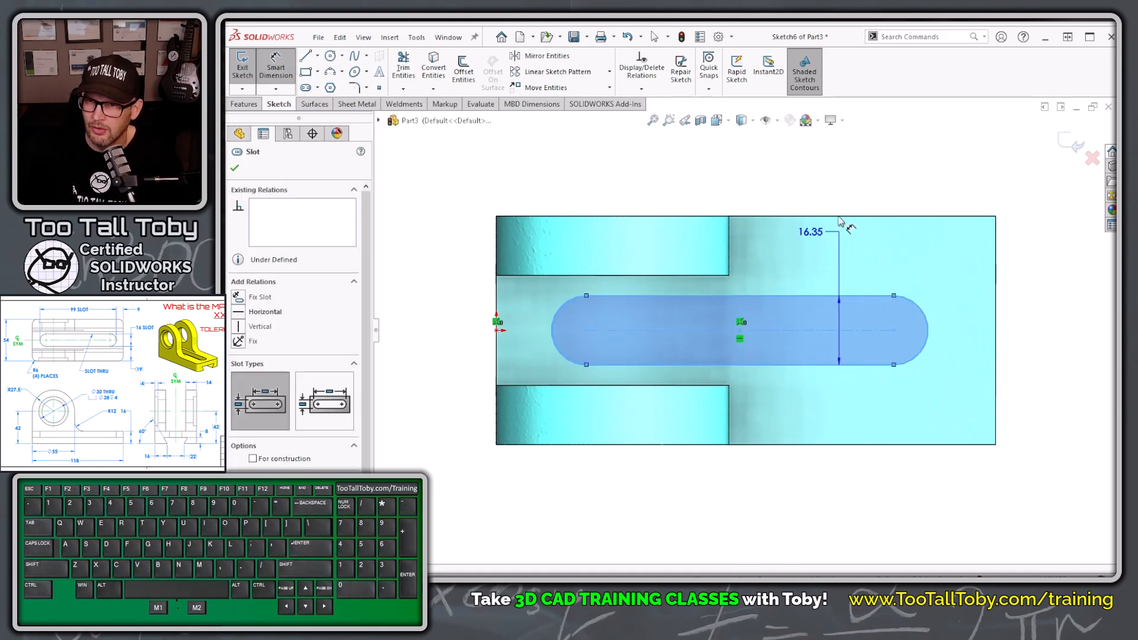
left_click(834, 188)
type("1")
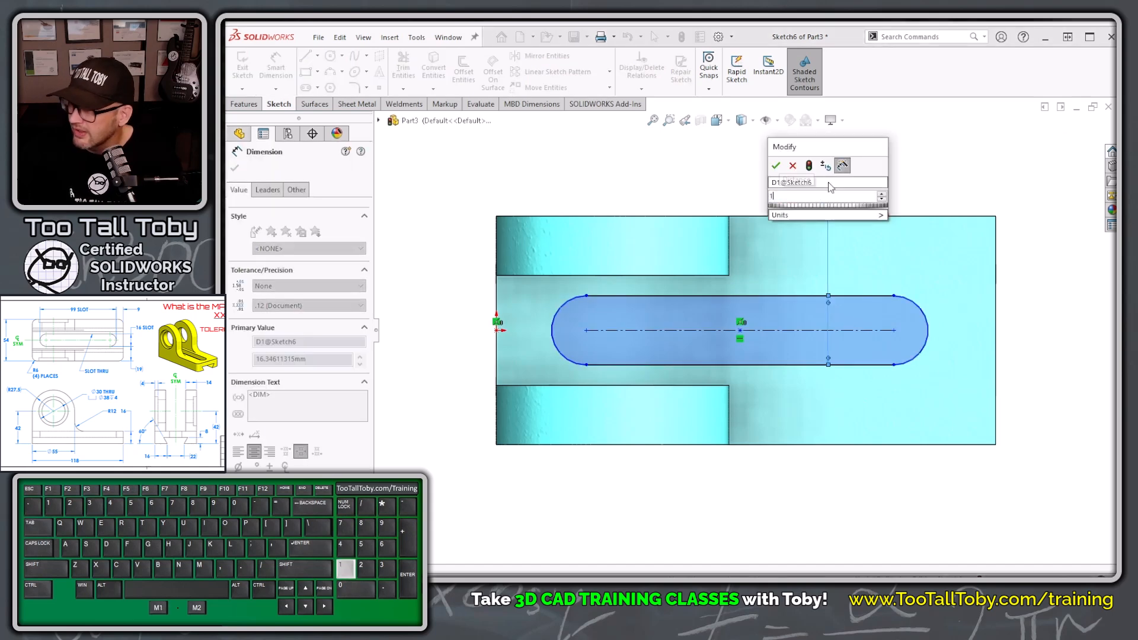
type("6")
key("Return")
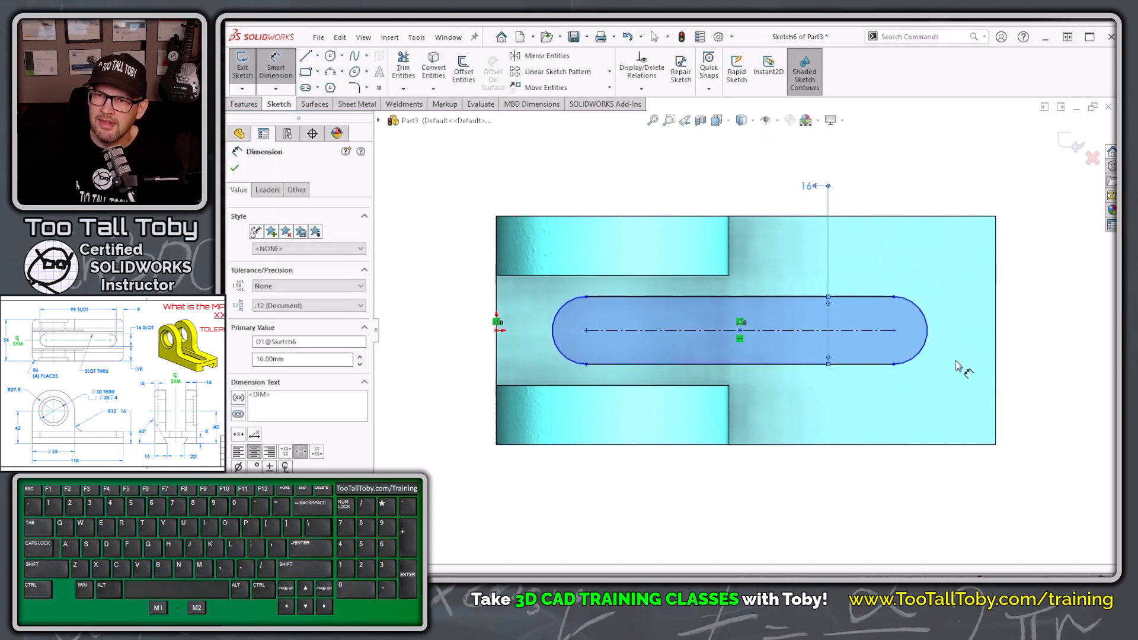
Step: Dimension the gap between the base's free end edge and the tangency of the slot's nearest arc to 9 mm
left_click(996, 393)
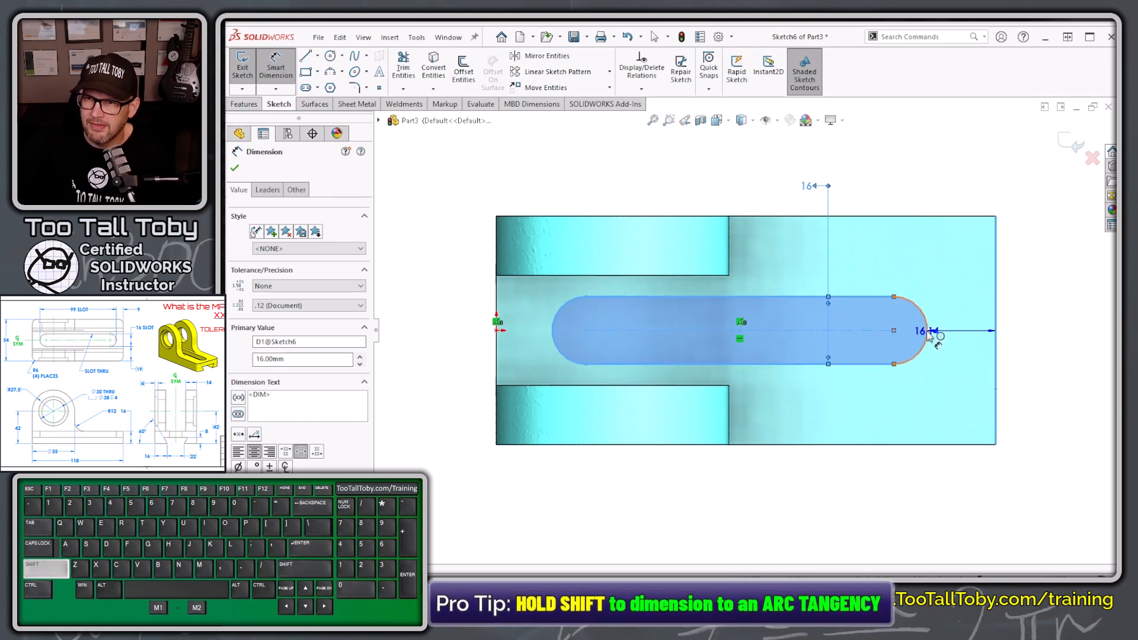
left_click(928, 330, "shift")
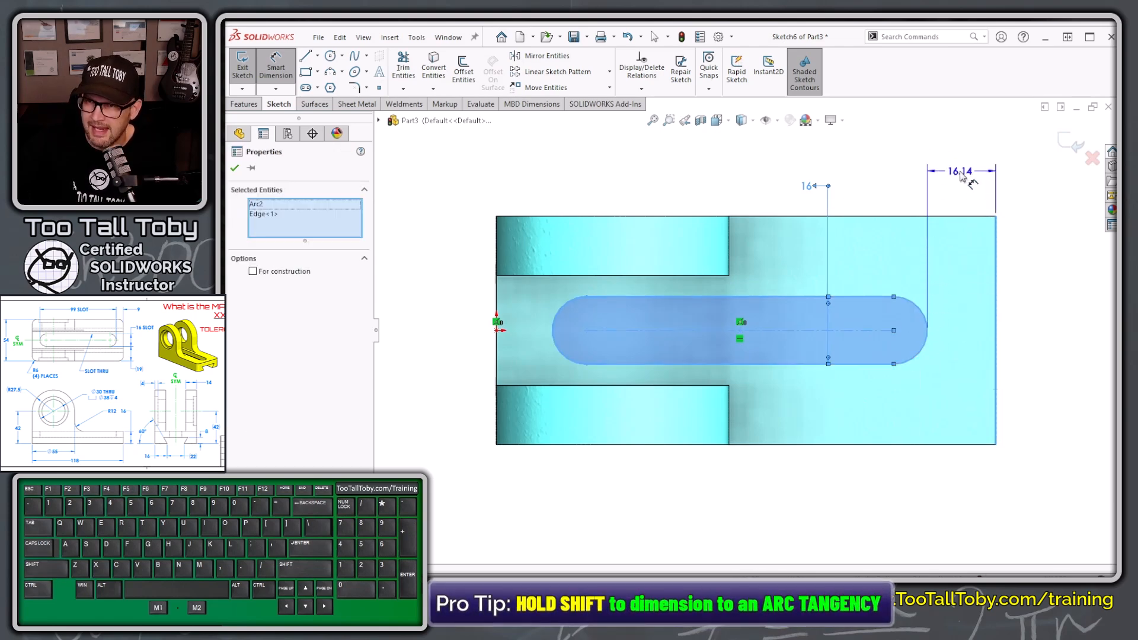
left_click(961, 176)
type("9")
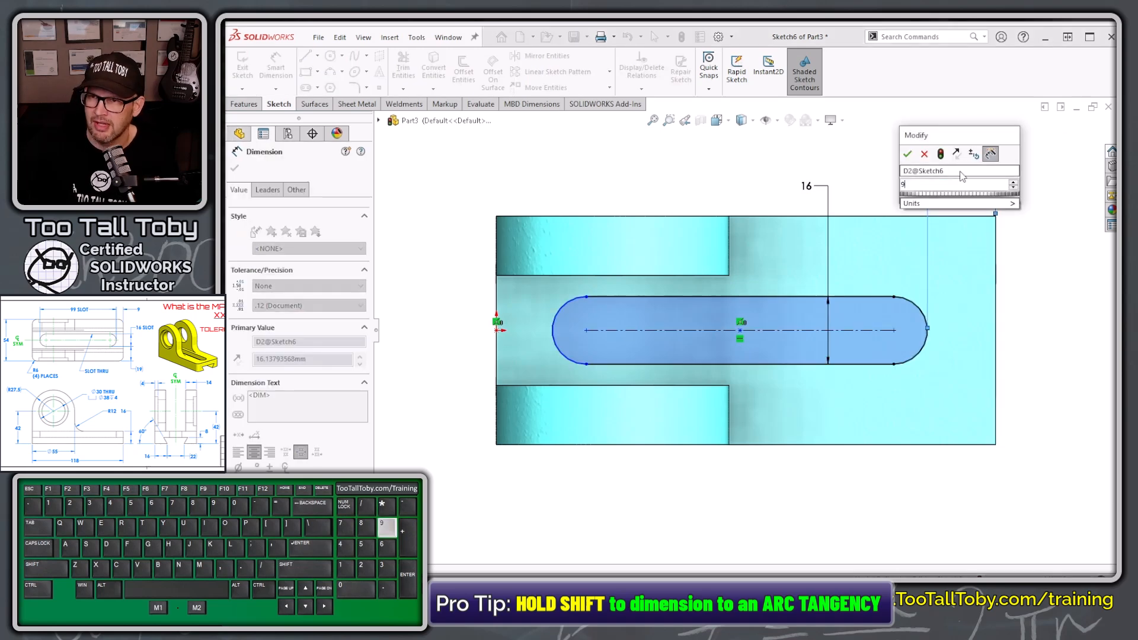
key("Return")
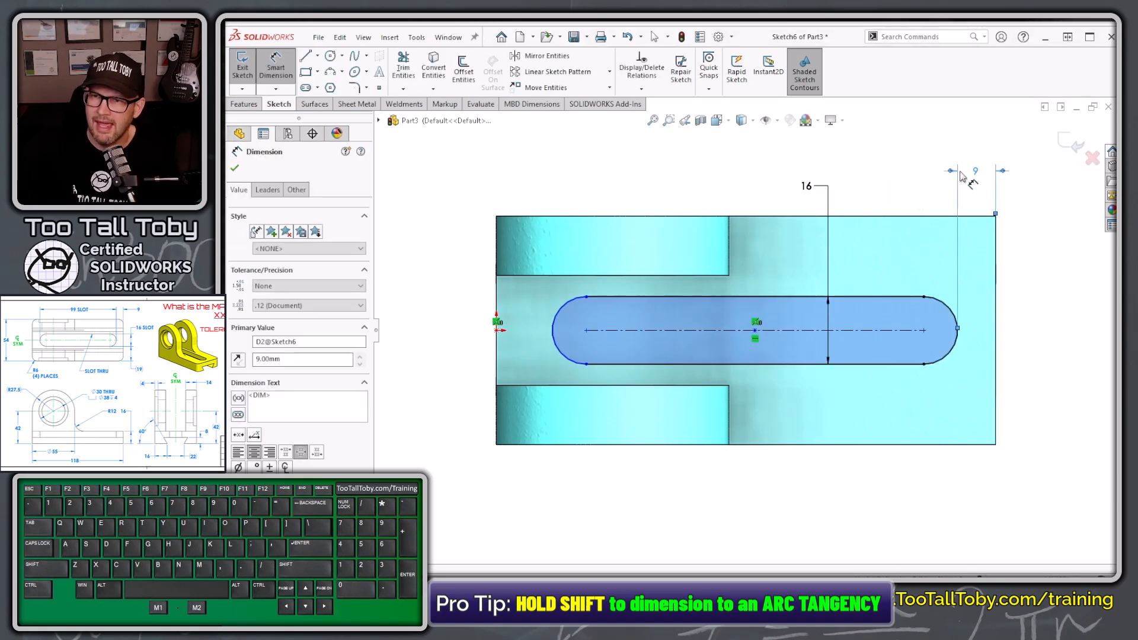
Step: Dimension the slot's overall length between the tangencies of its two end arcs to 99 mm
left_click(956, 345, "shift")
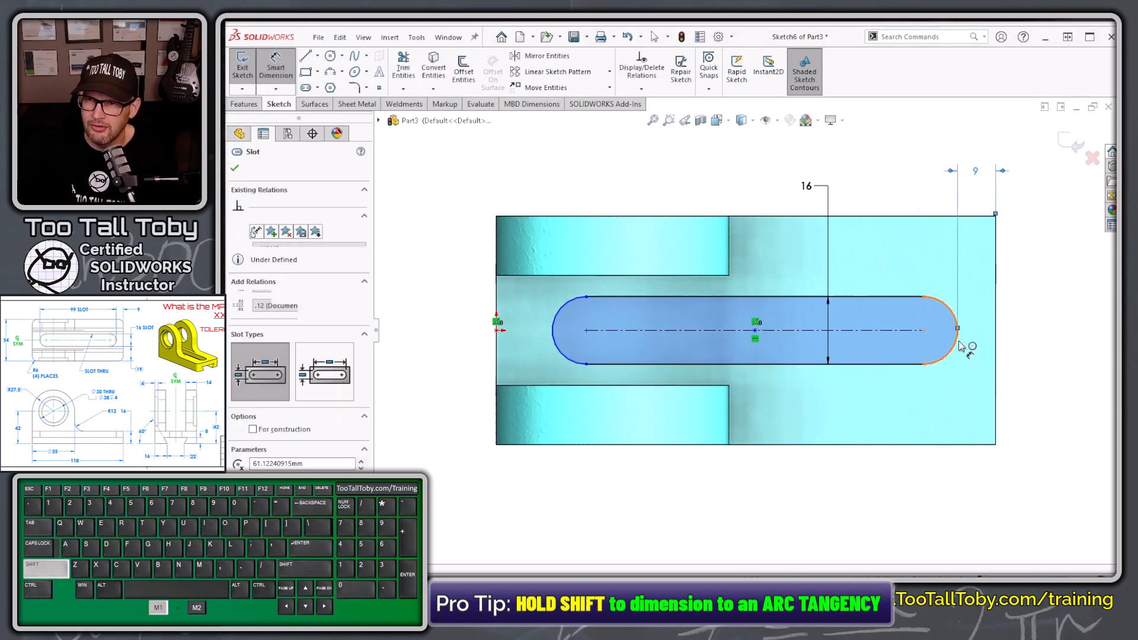
left_click(557, 342, "shift")
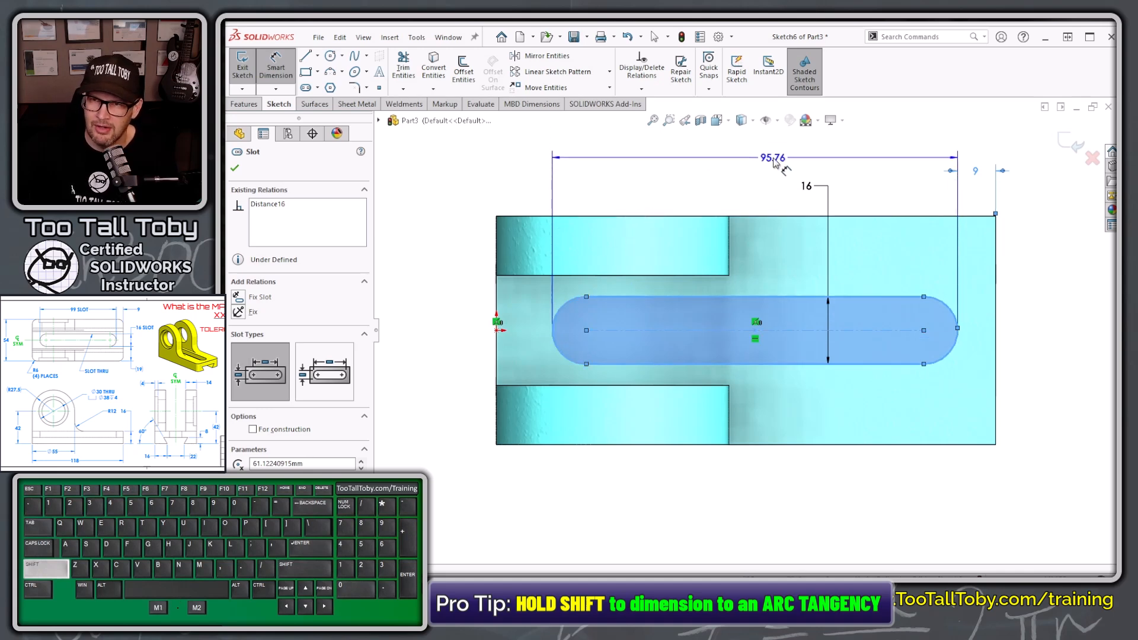
left_click(775, 159)
type("99")
key("Return")
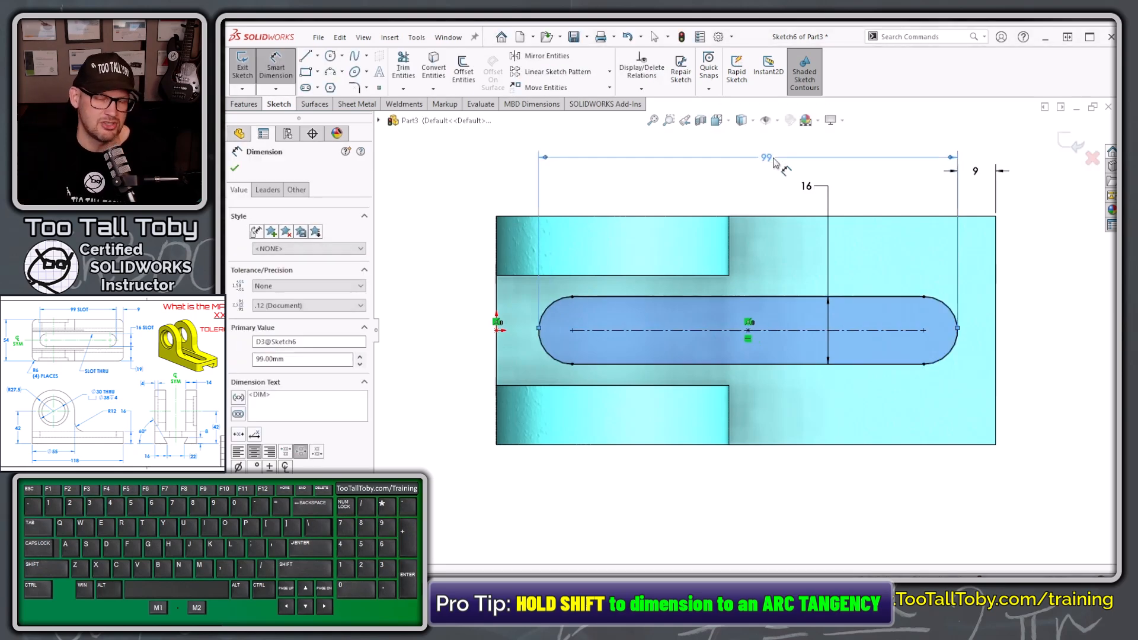
Step: Cut-extrude the slot sketch Through All down through the base
middle_click_drag(796, 402, 724, 245)
key("s")
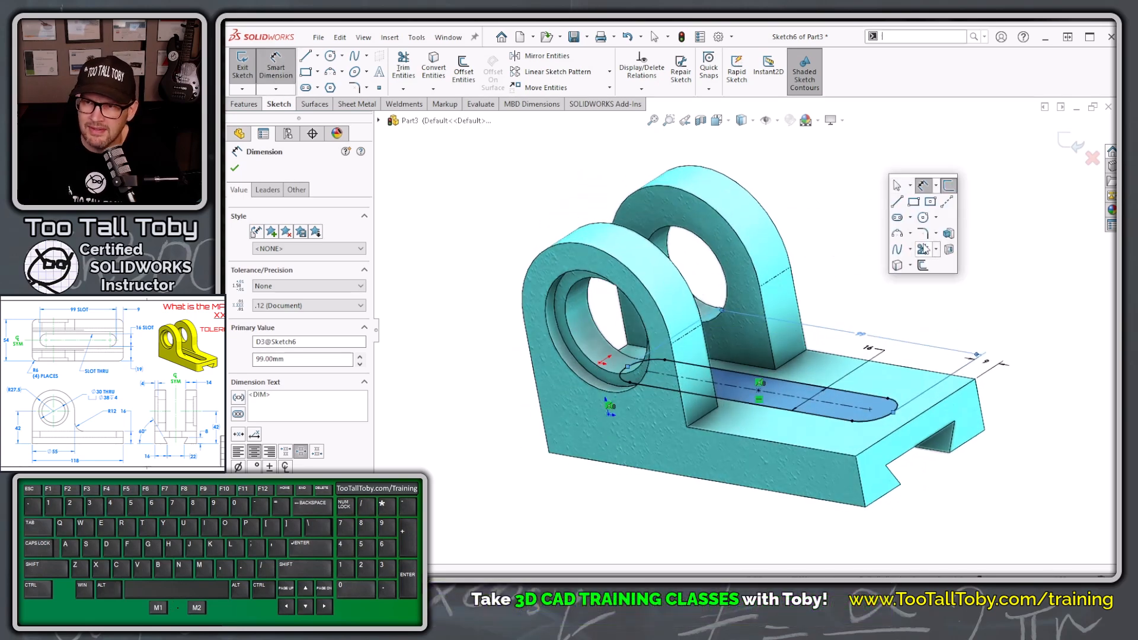
left_click(948, 250)
right_click(840, 180)
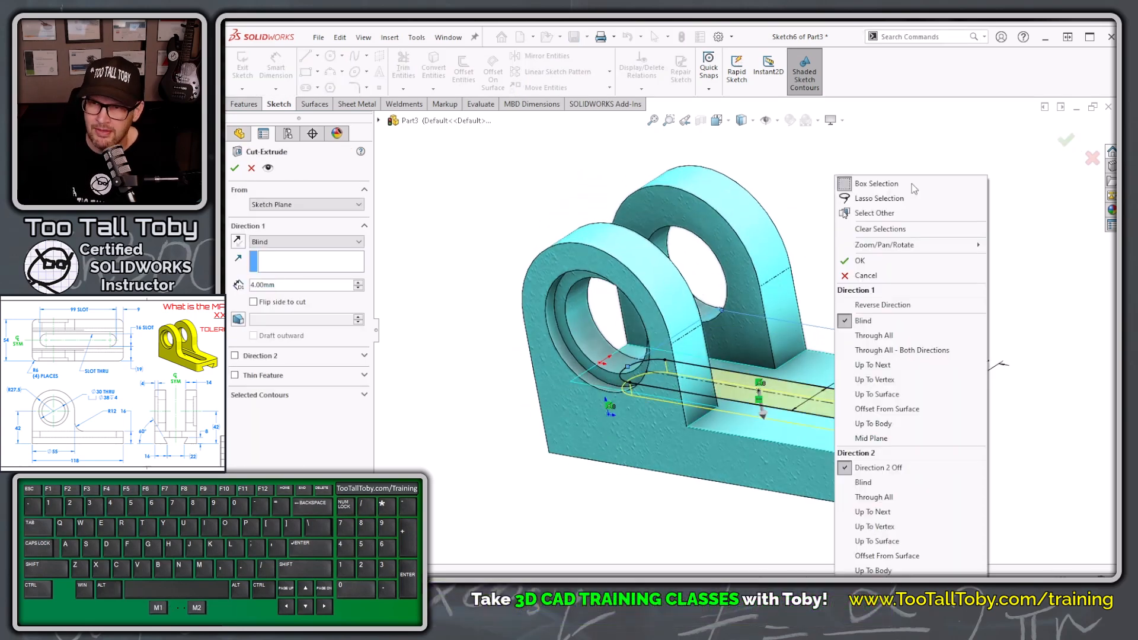
left_click(910, 339)
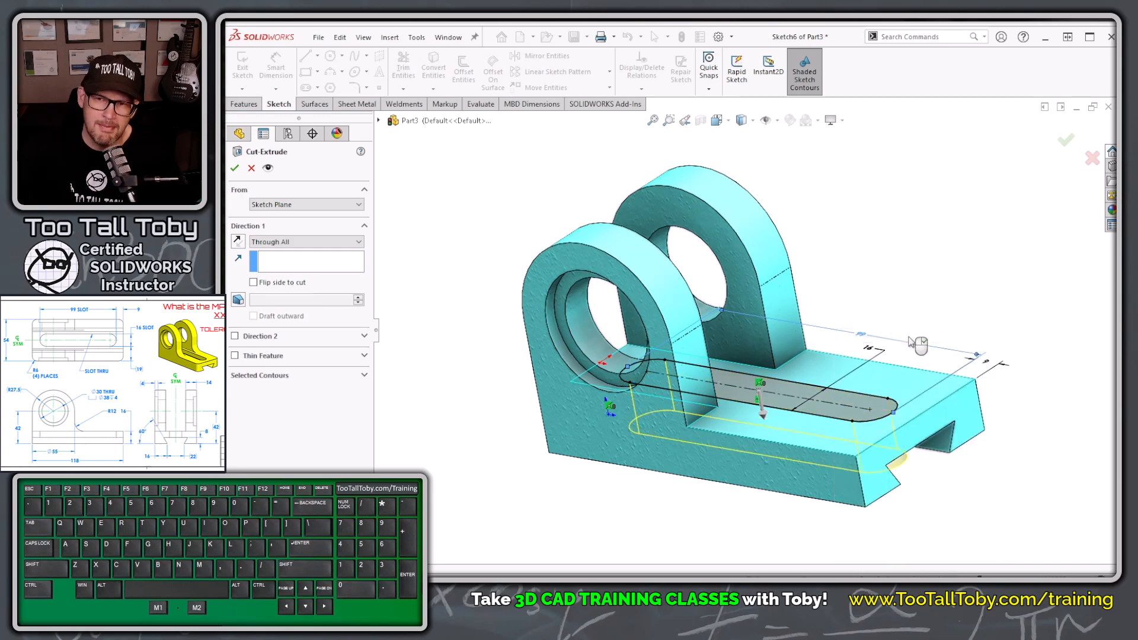
right_click(919, 344)
Step: Fillet the two edges where the lugs' front faces meet the base's top face with a 12 mm radius
middle_click_drag(935, 342, 804, 285)
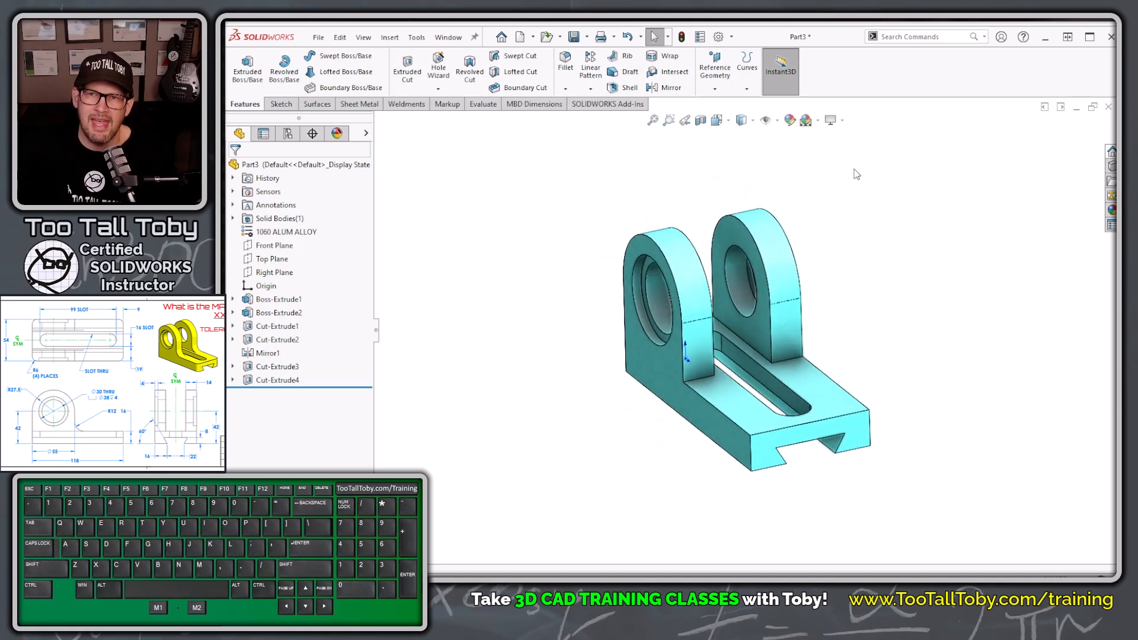
left_click(556, 210)
key("s")
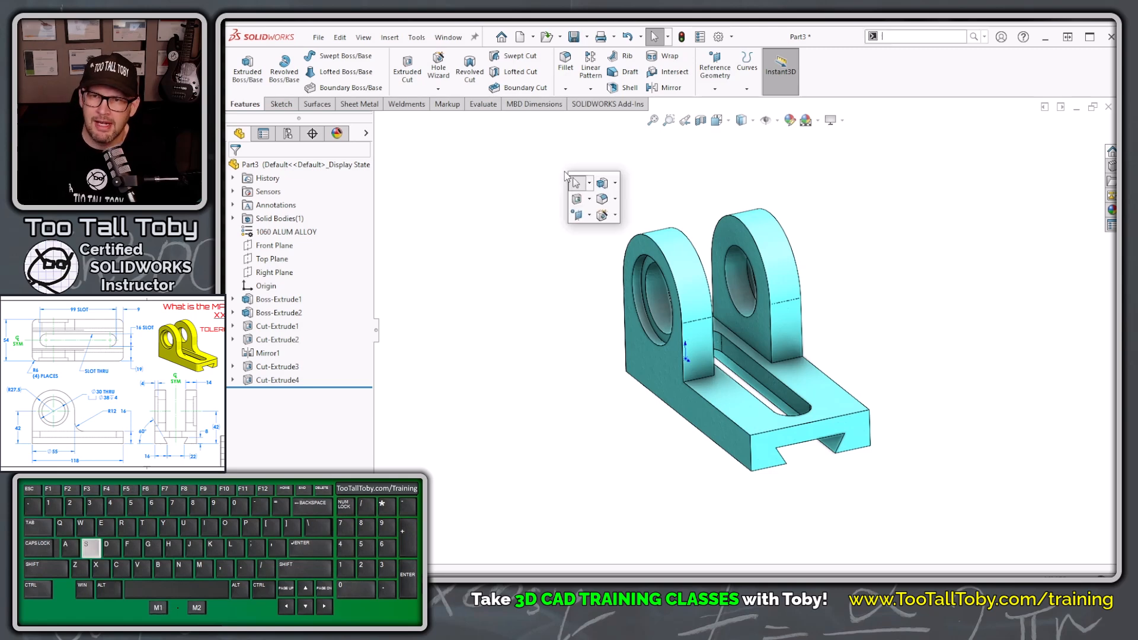
left_click(607, 203)
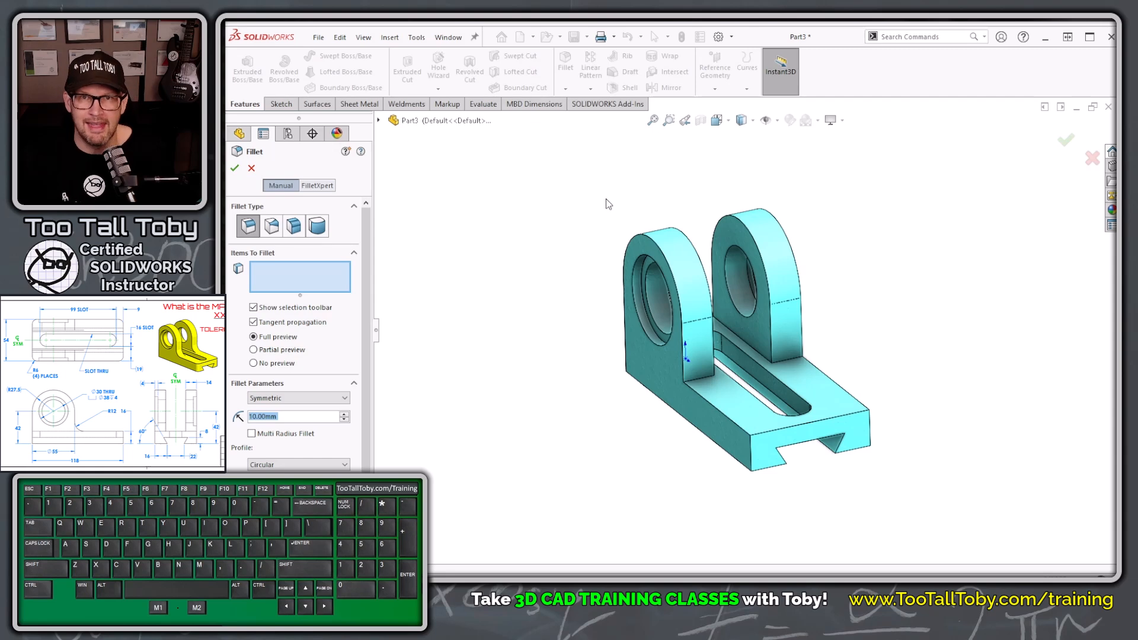
type("12")
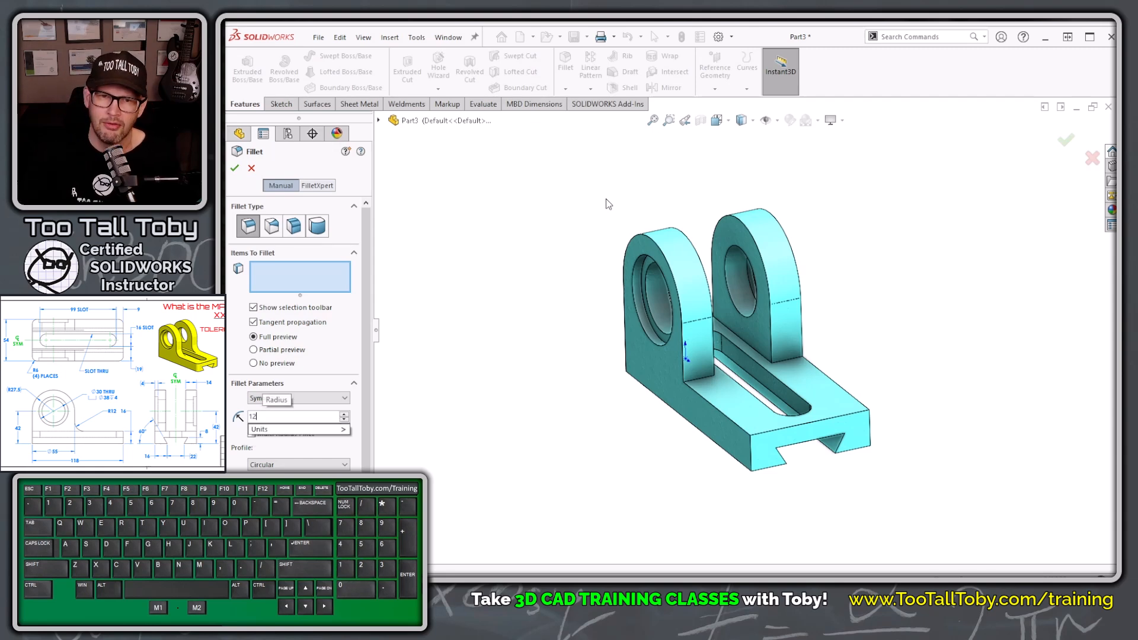
key("Return")
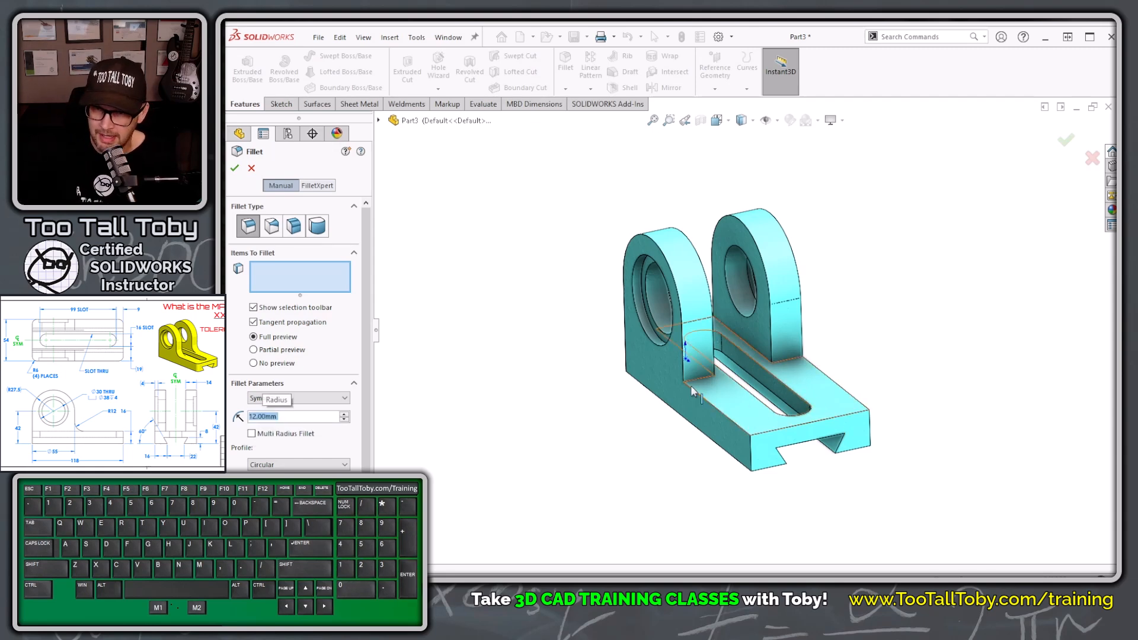
left_click(789, 368)
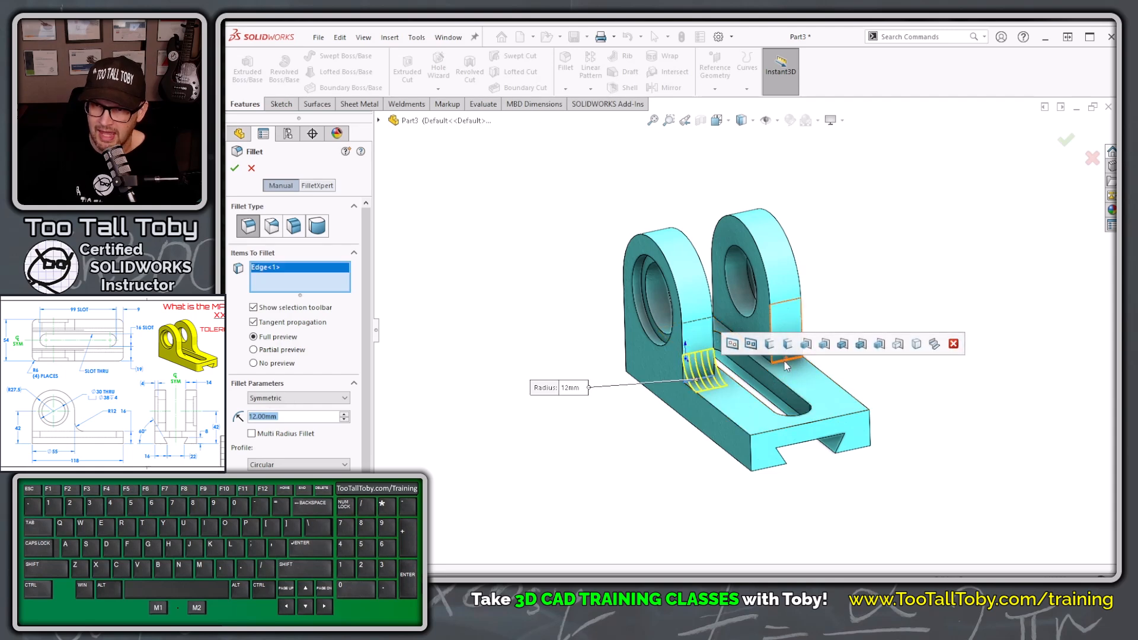
left_click(785, 366)
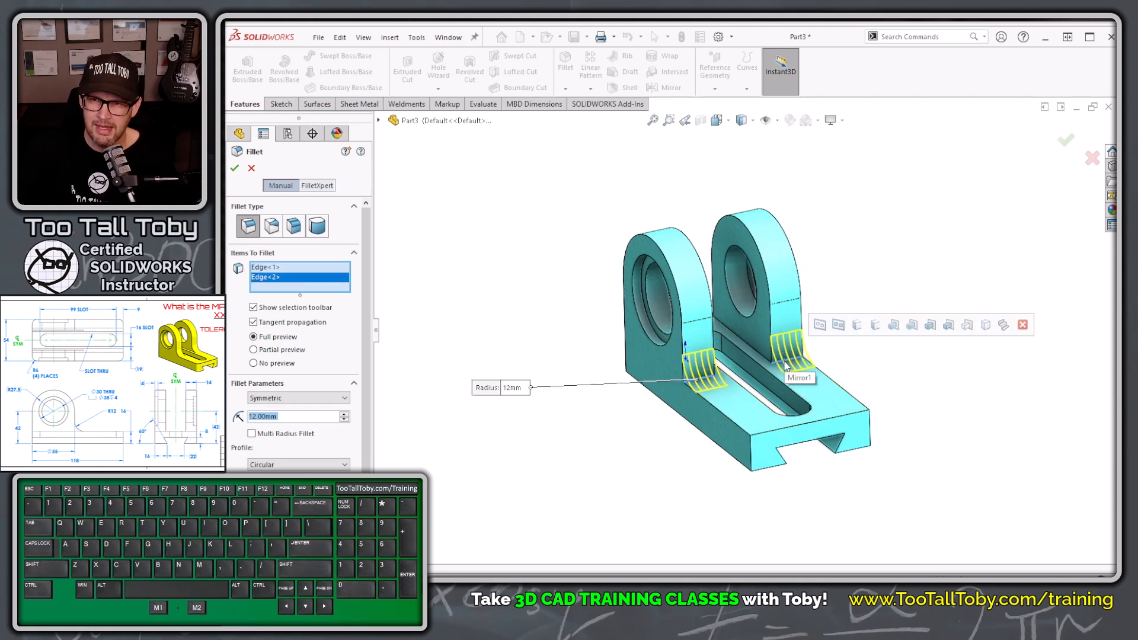
key("Return")
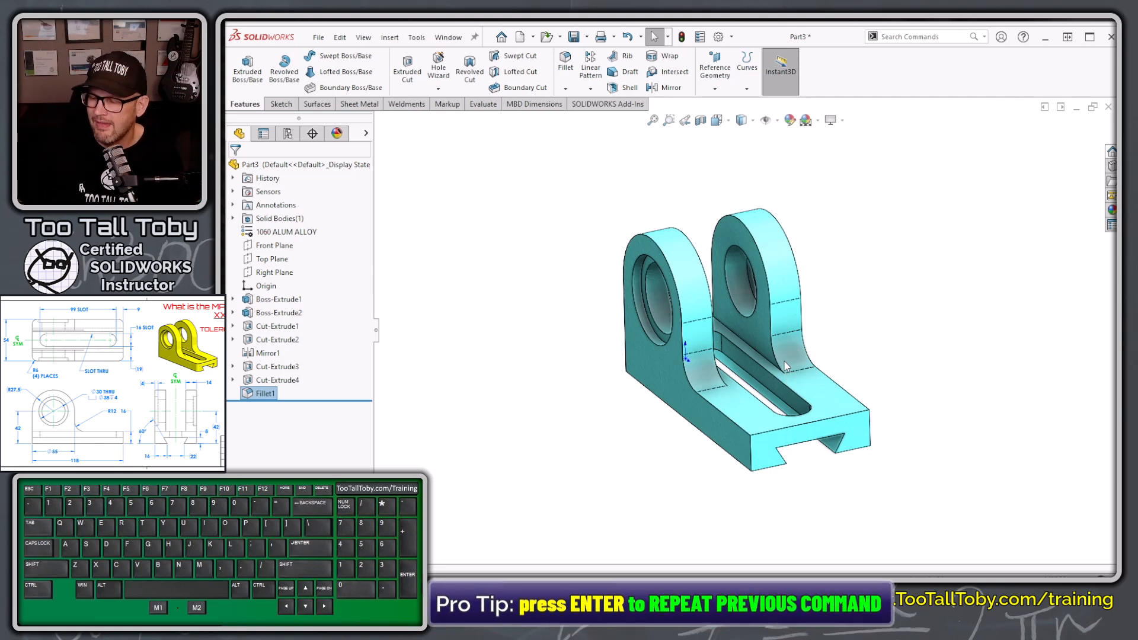
Step: Set up a 6 mm fillet on the four vertical corner edges at the free and lug ends of the bracket
key("Return")
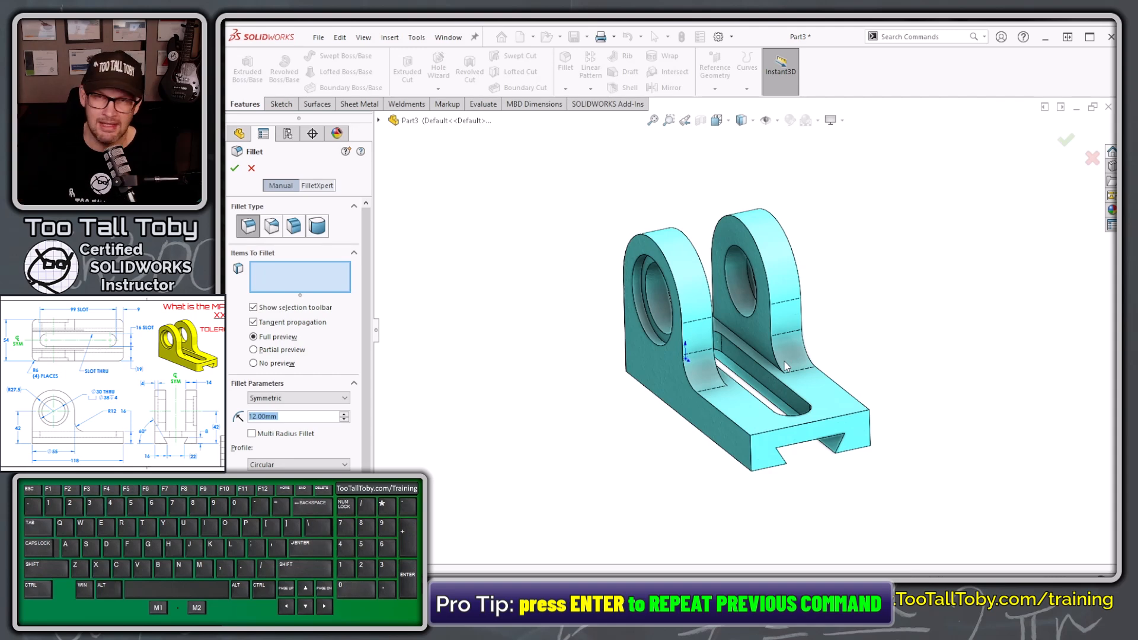
type("6")
key("Return")
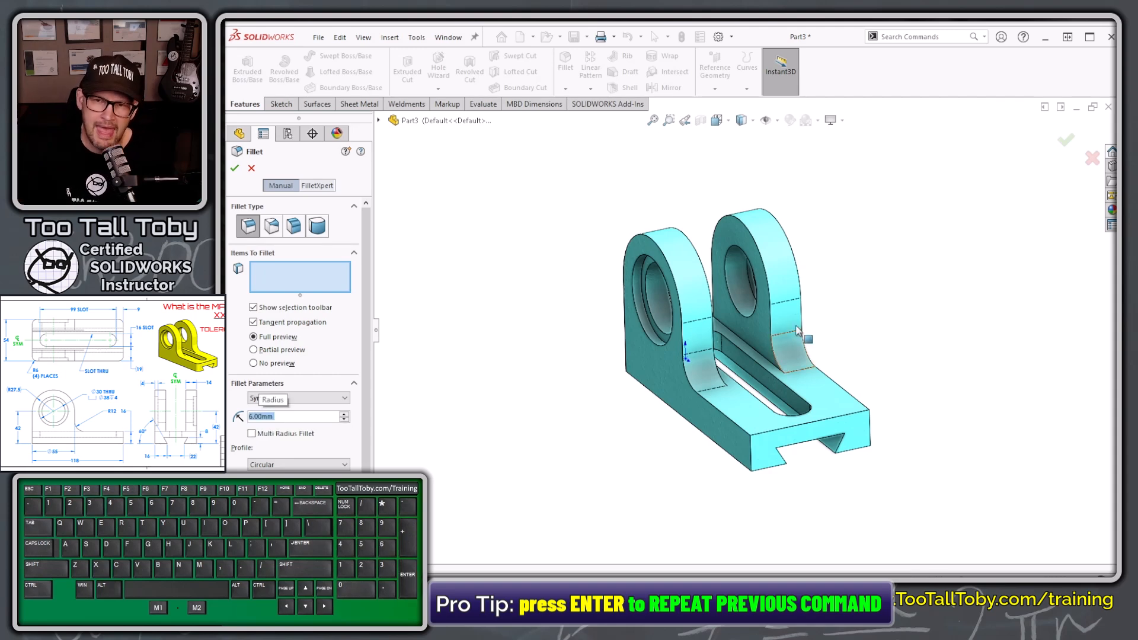
left_click(869, 441)
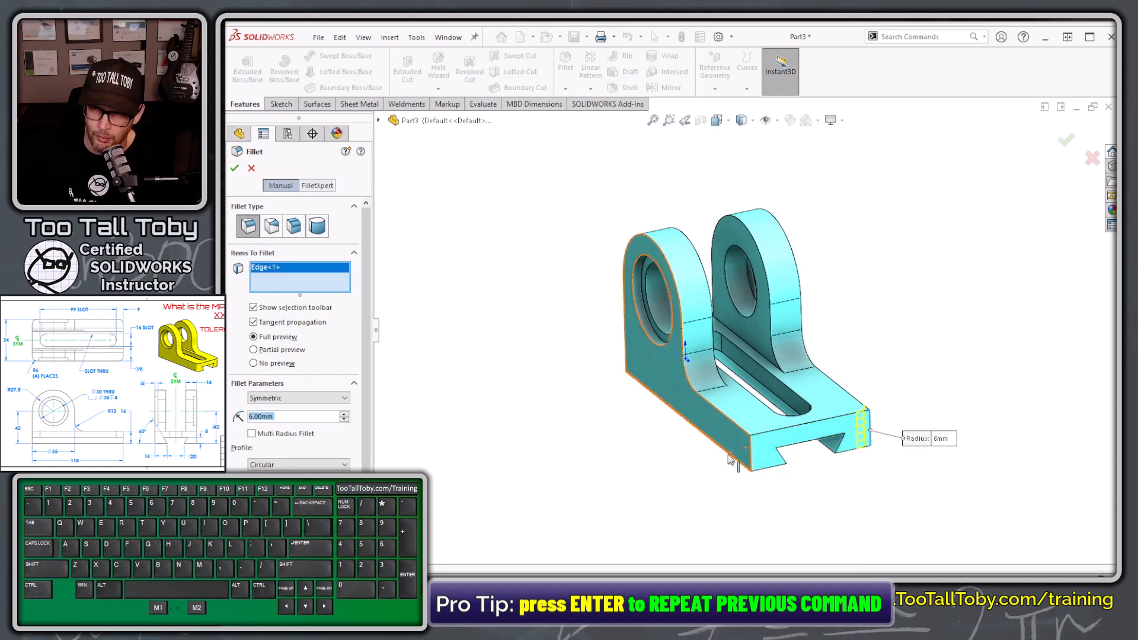
left_click(753, 460)
middle_click_drag(478, 426, 612, 399)
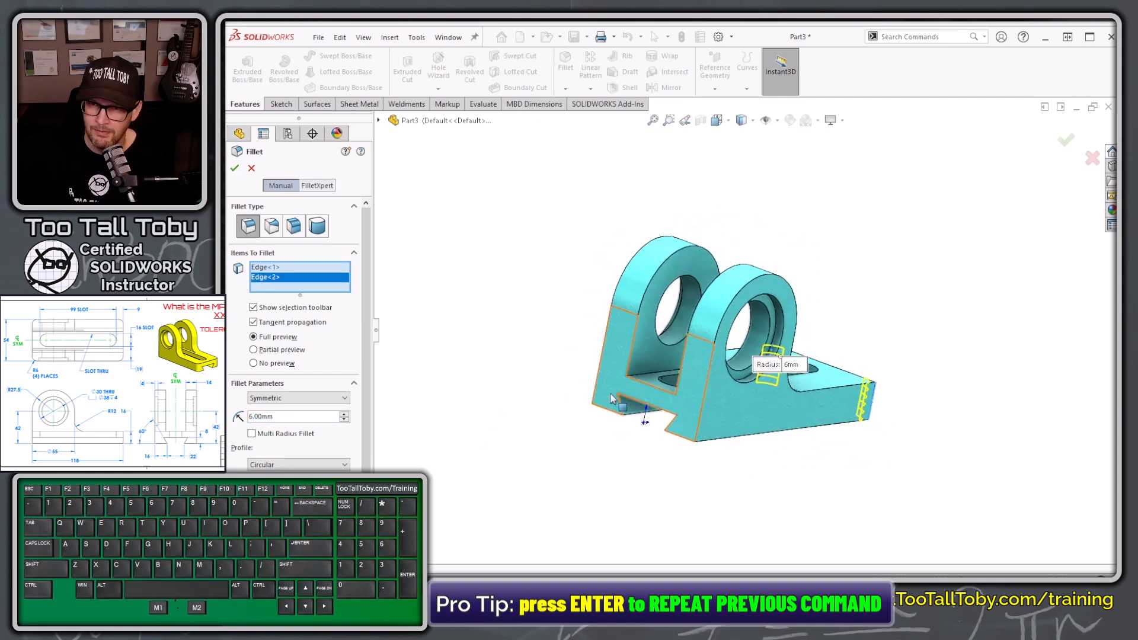
left_click(601, 362)
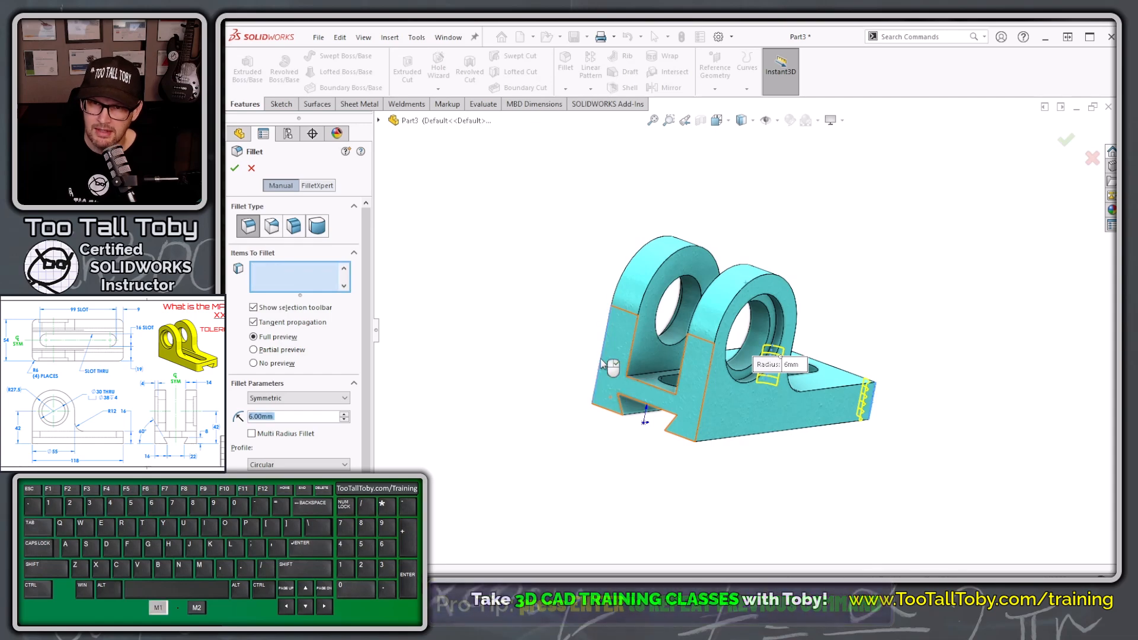
left_click(701, 415)
middle_click_drag(762, 475, 587, 428)
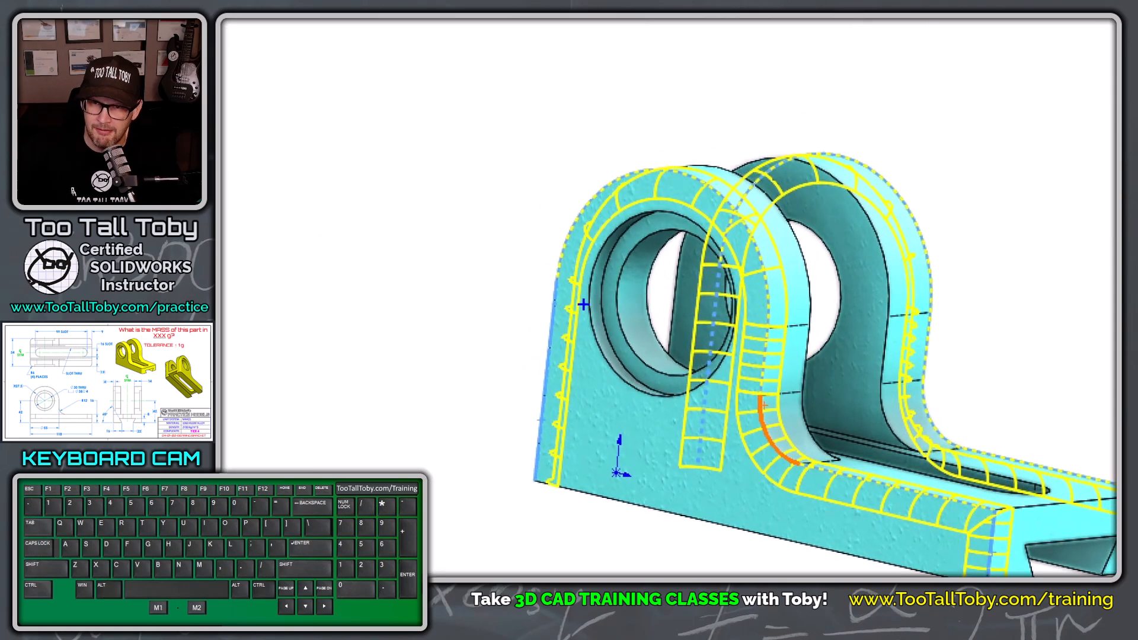
Step: Turn off tangent propagation so only the four selected corner edges are rounded, and create the fillet
mouse_move(584, 304)
left_mouse_down()
mouse_move(765, 196)
mouse_move(918, 510)
left_mouse_up()
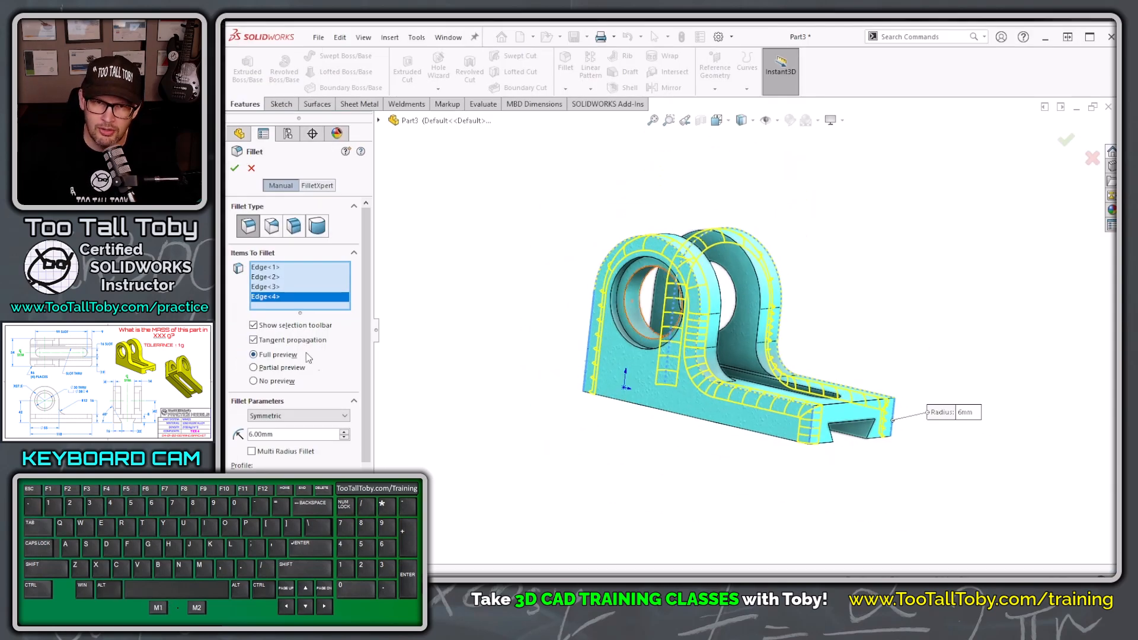
left_click(298, 342)
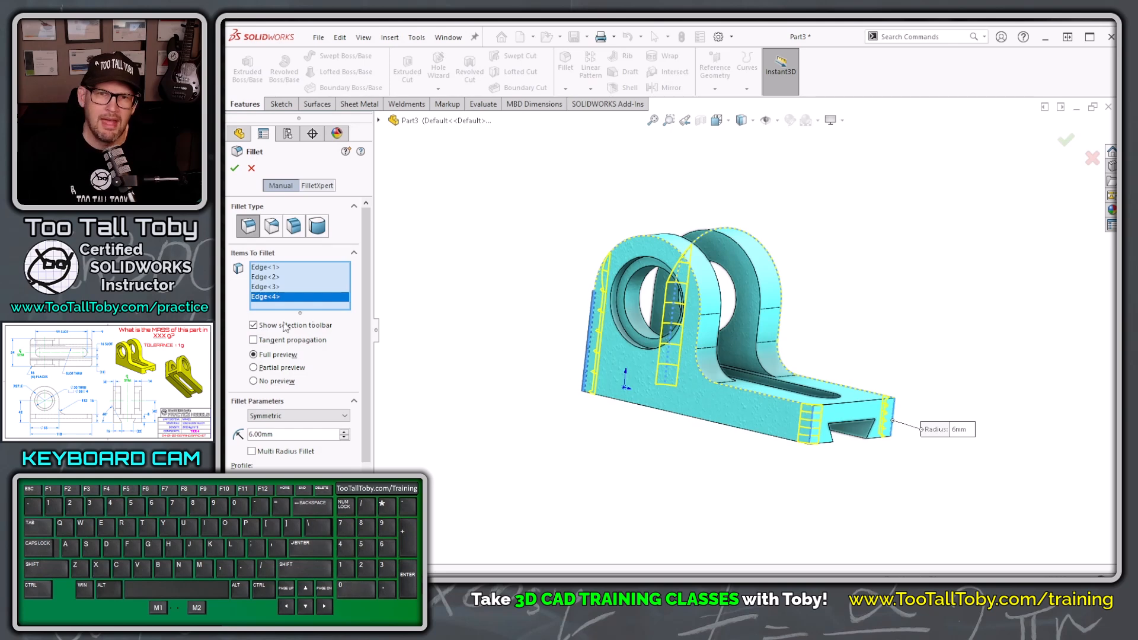
left_click(234, 167)
middle_click_drag(528, 253, 546, 385)
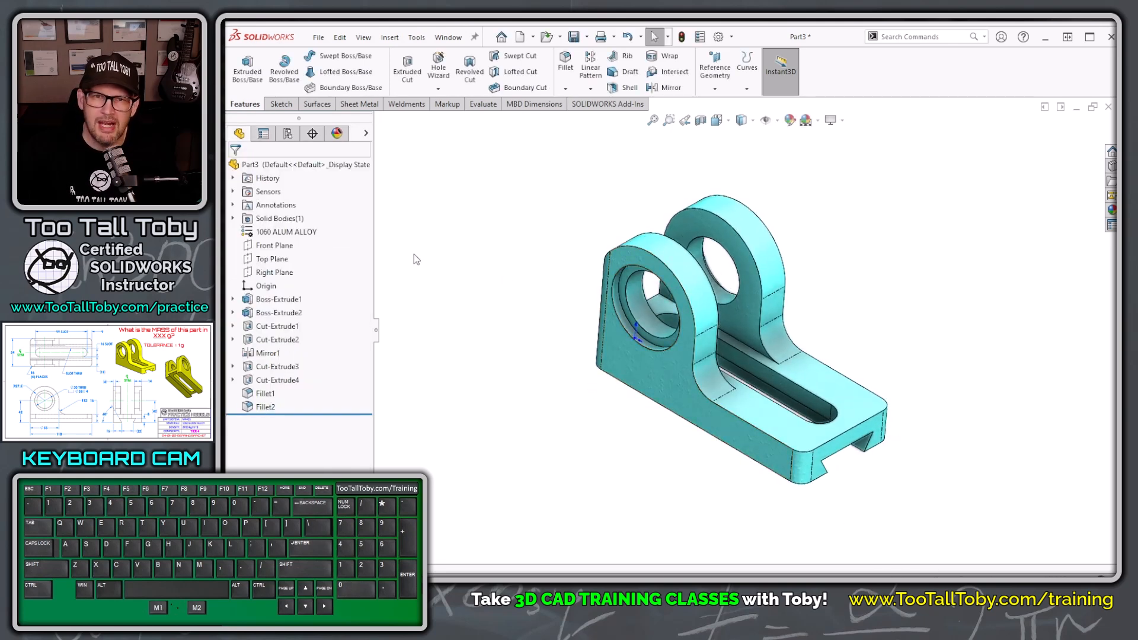
Step: Rebuild the part and read its updated mass from the mass sensor
left_click(233, 191)
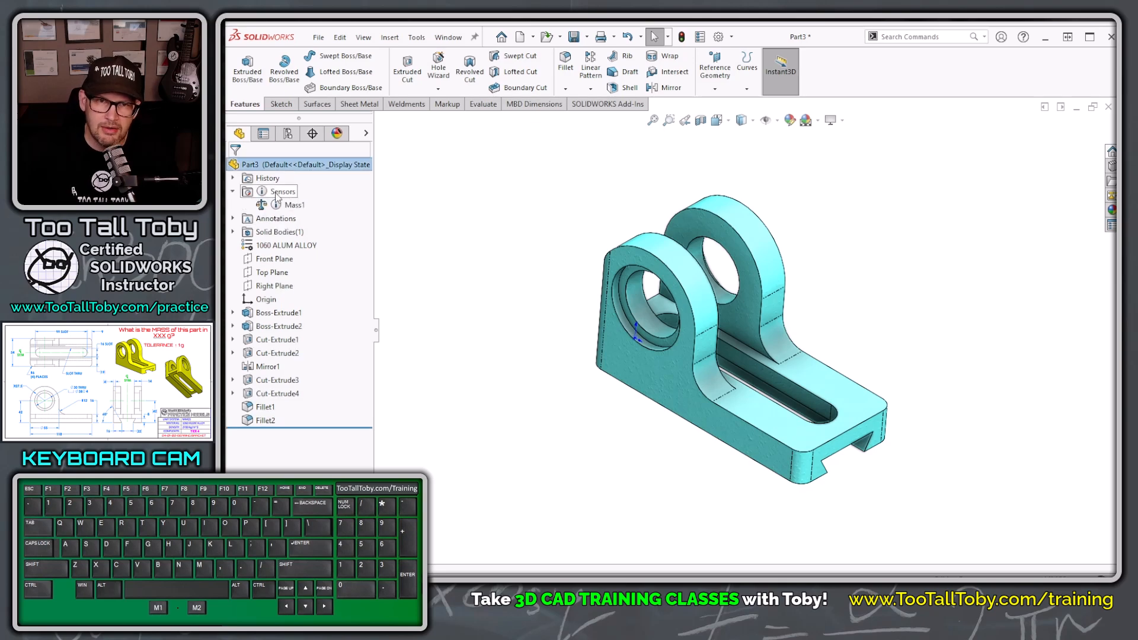
key("ctrl+q")
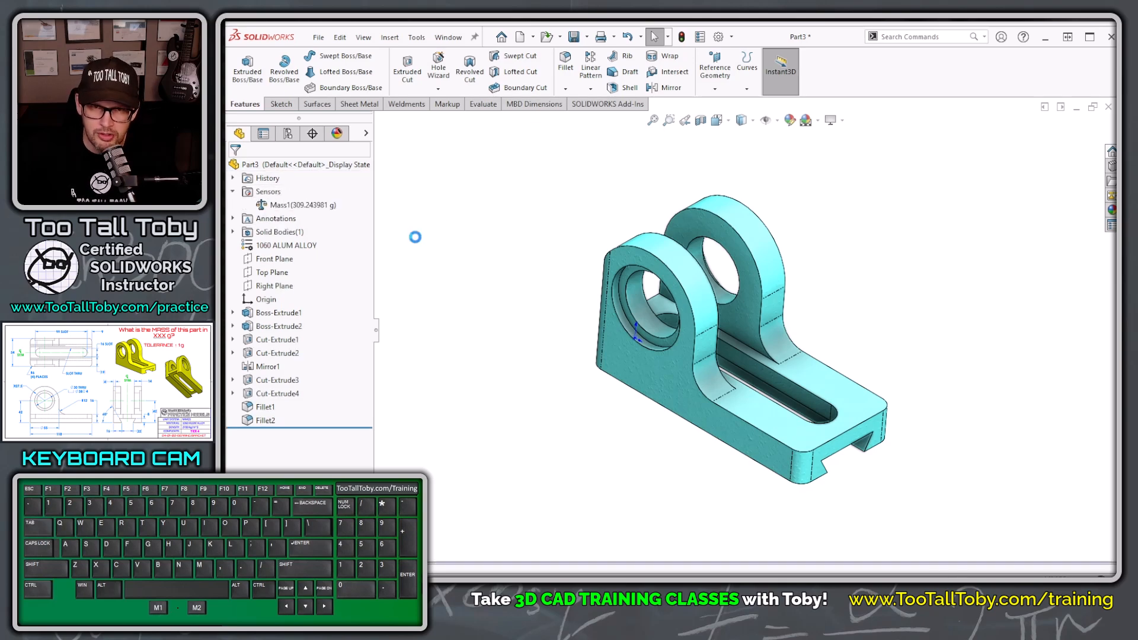
key("alt+1")
left_click_drag(298, 201, 358, 200)
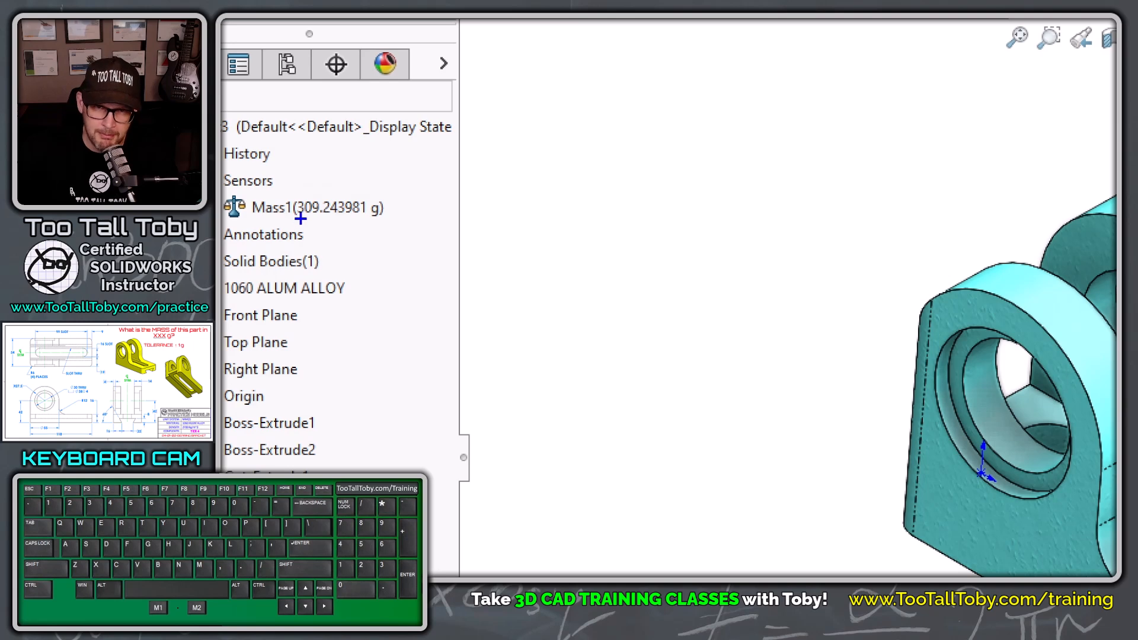
key("alt+1")
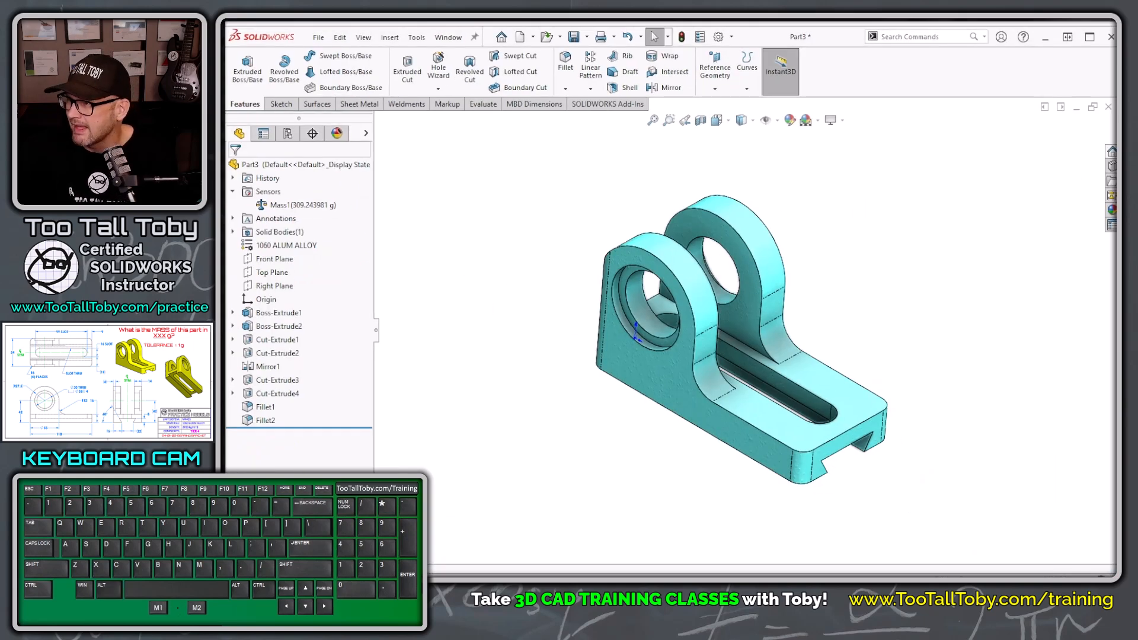
Step: Switch to the browser's practice model page, enter 309.24 grams as the mass and send the answer for checking
left_click_drag(1134, 29, 586, 37)
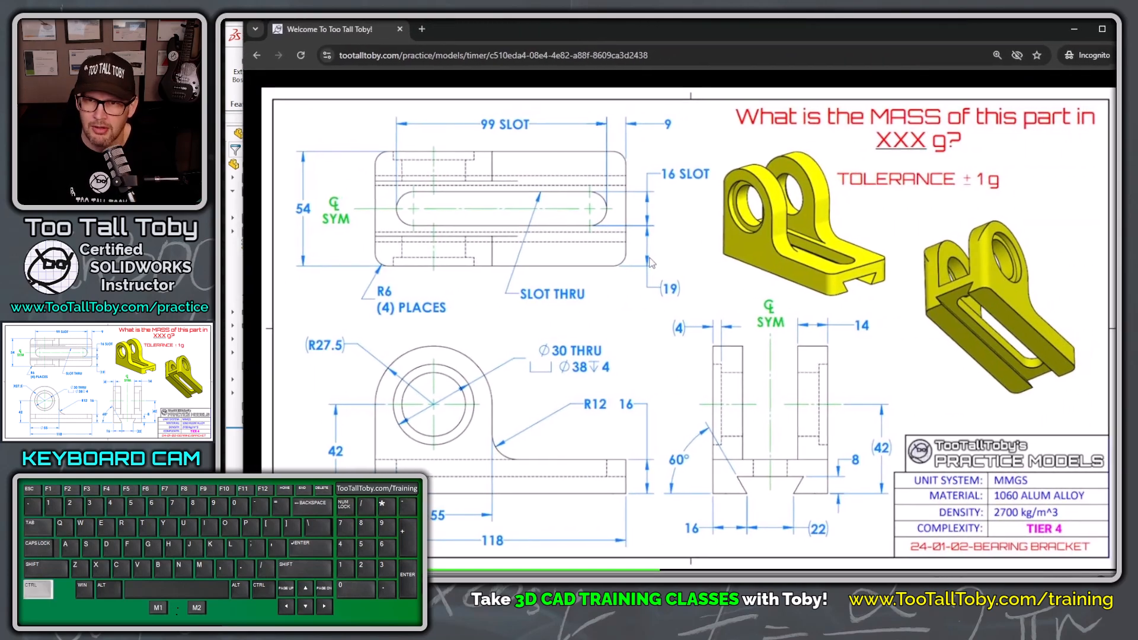
scroll(650, 286, "down", 4, "ctrl")
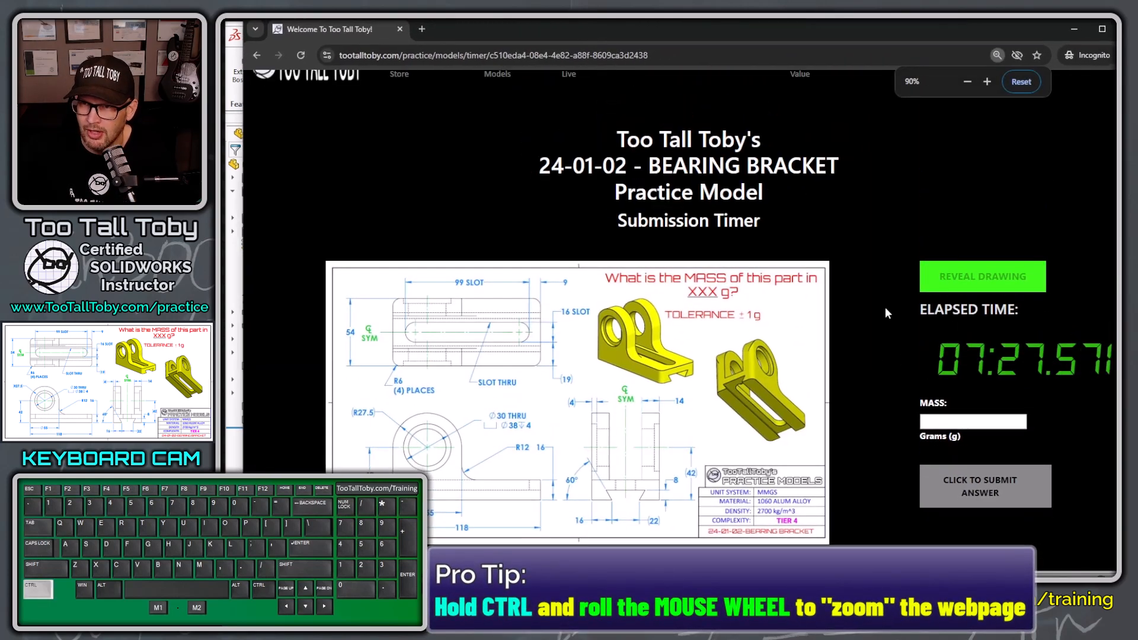
left_click(953, 422)
type("309.24")
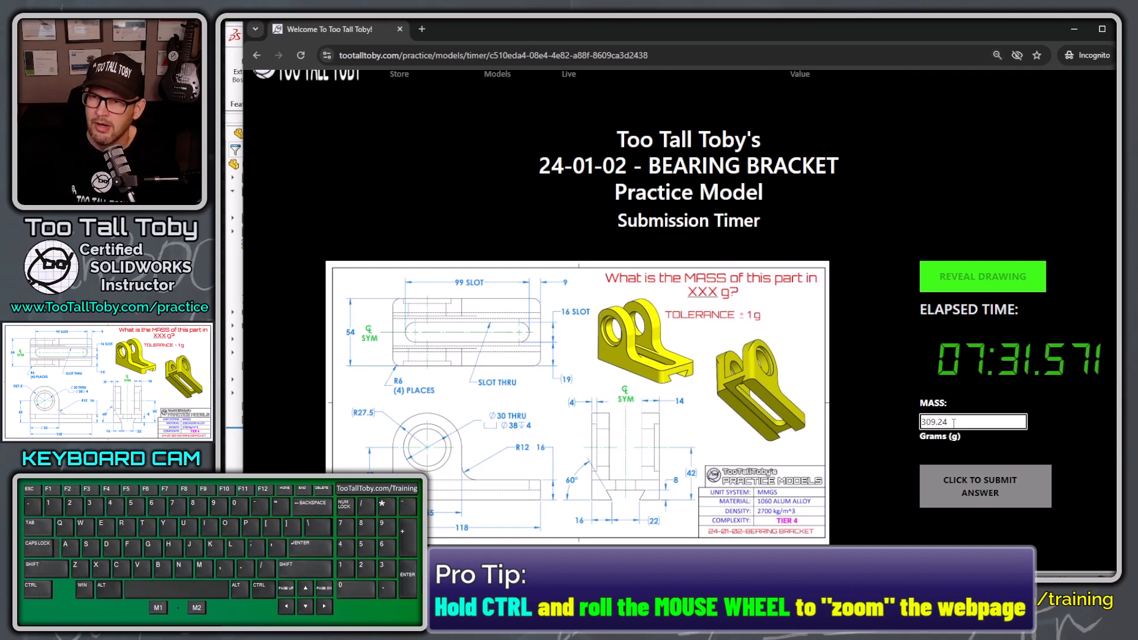
key("Return")
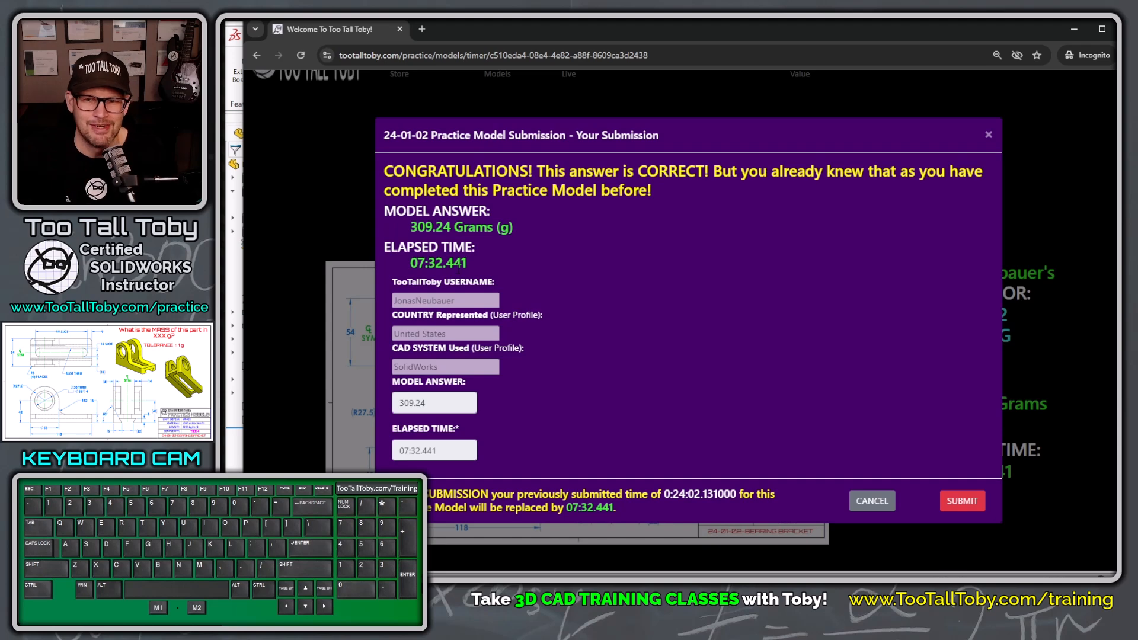
Step: Submit the checked result and confirm replacing the previously recorded practice model time
left_click_drag(428, 494, 530, 508)
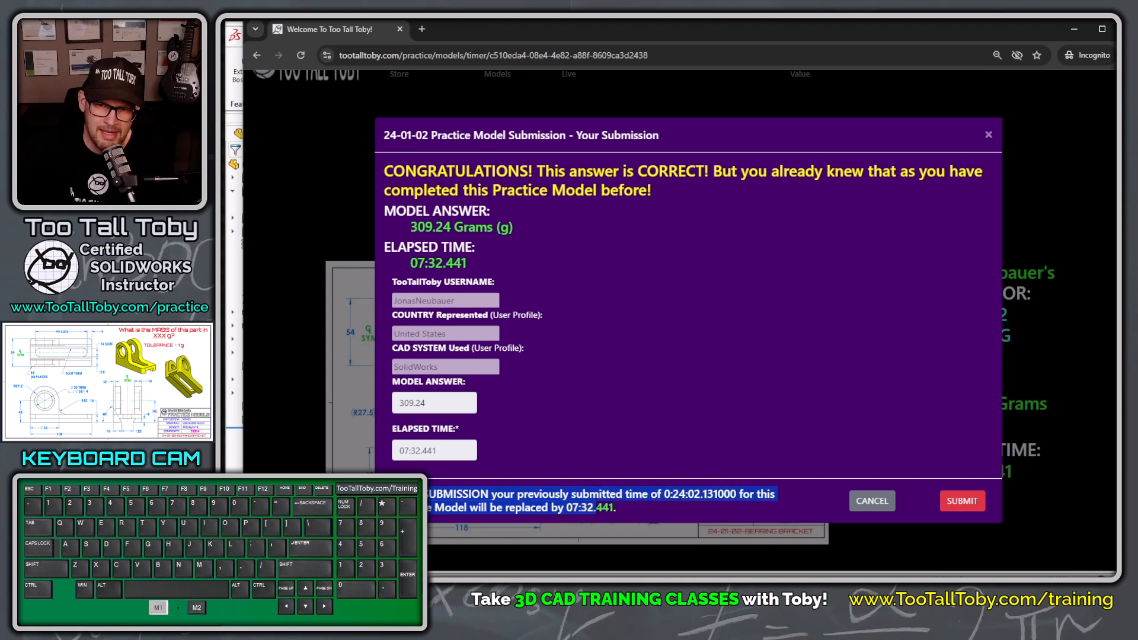
left_click_drag(595, 508, 599, 501)
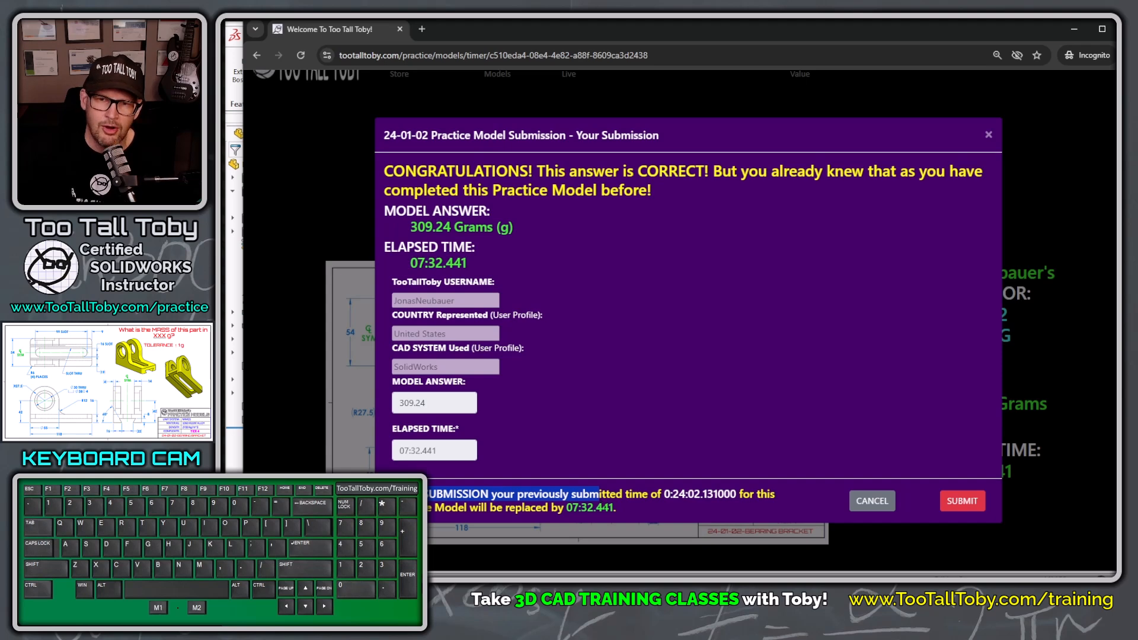
left_click(601, 504)
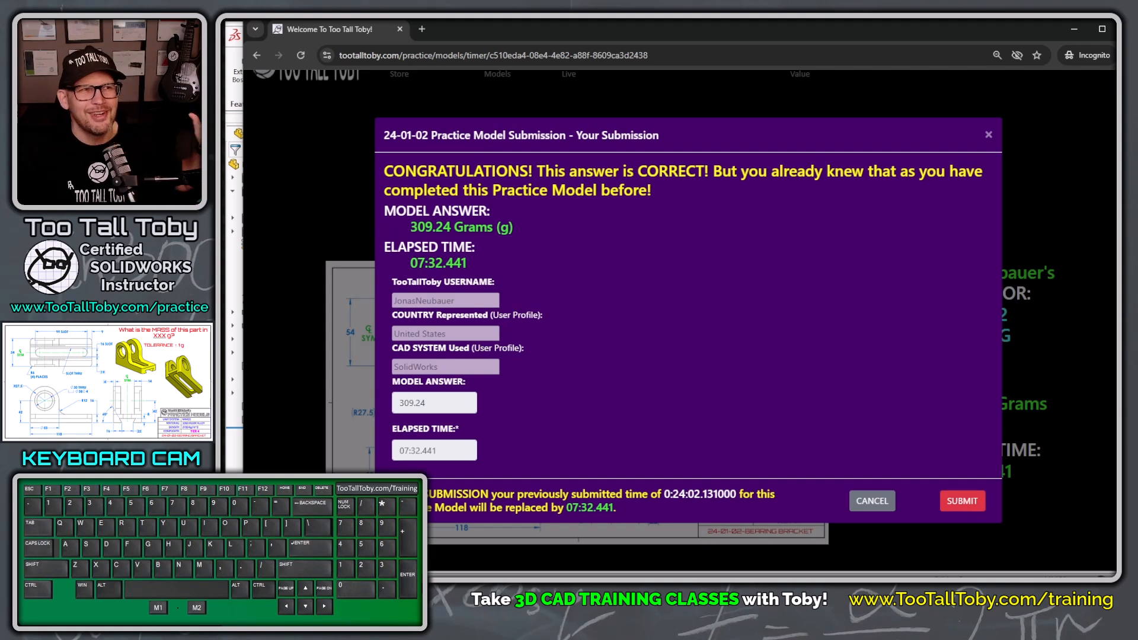
left_click(961, 500)
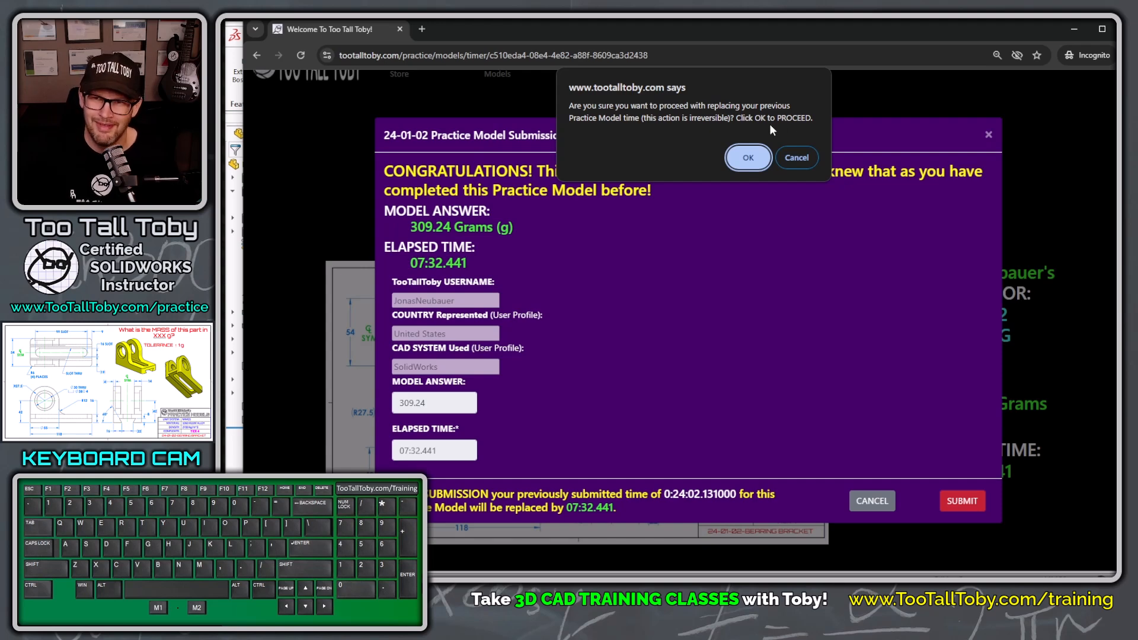
left_click(745, 166)
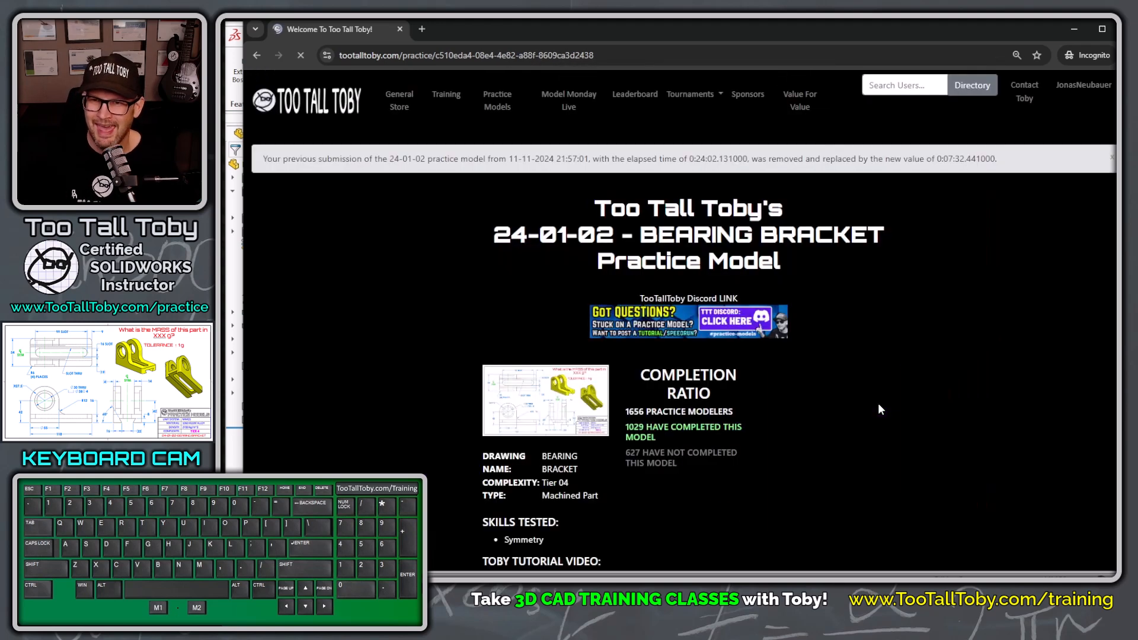
Step: Examine the recorded completion time and compare it with the average and fastest times for this practice model
scroll(975, 276, "down", 3)
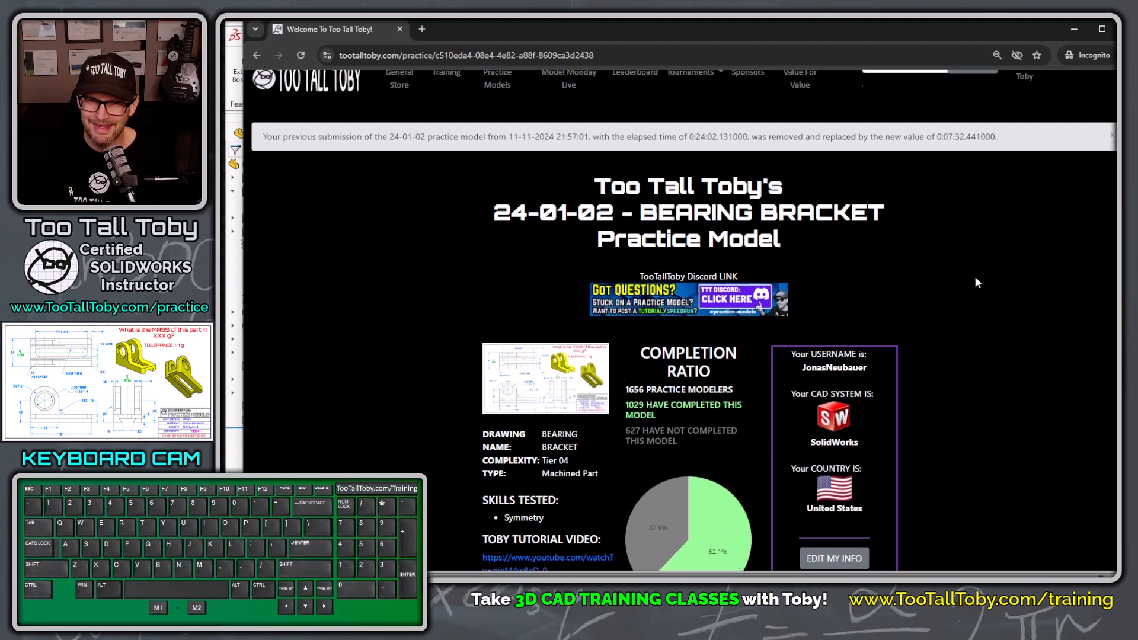
scroll(871, 300, "down", 3)
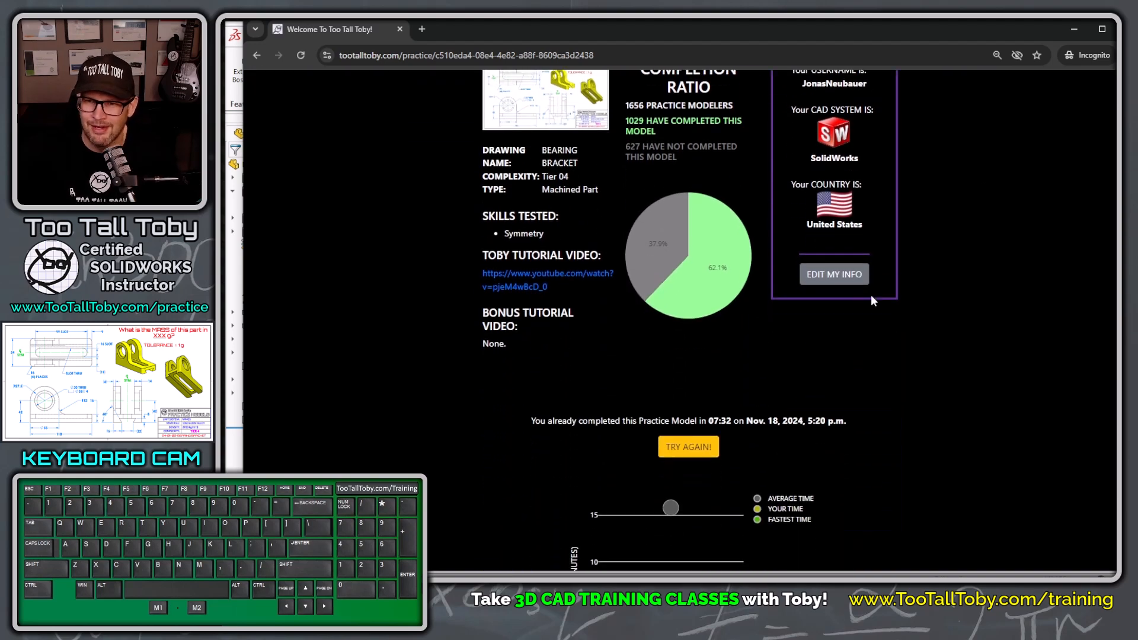
mouse_move(699, 404)
left_click_drag(733, 352, 746, 354)
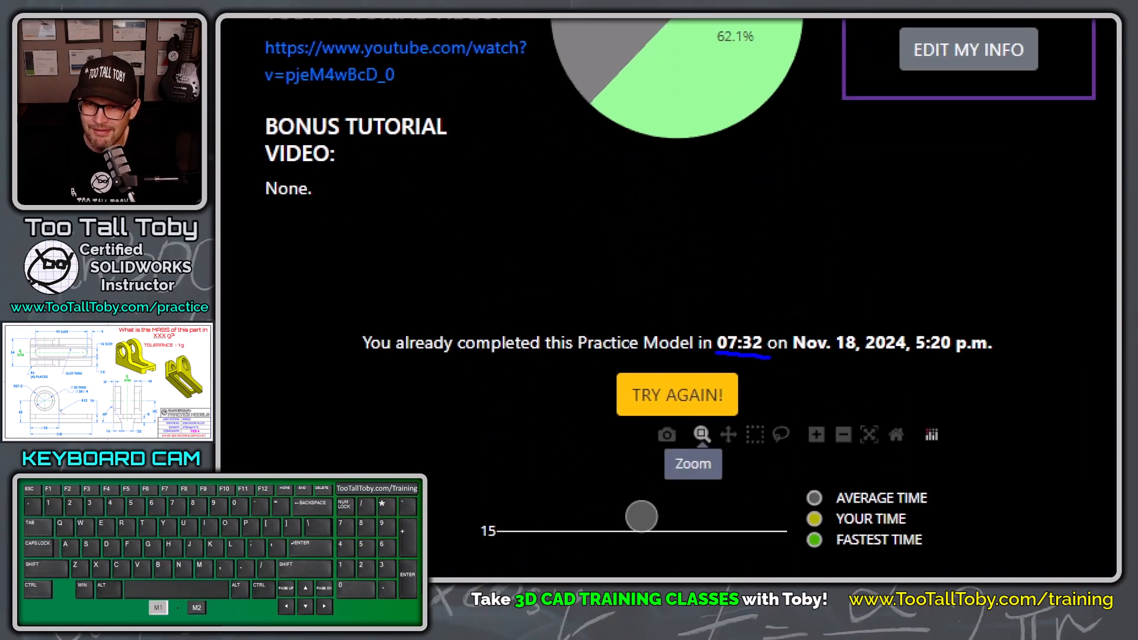
scroll(738, 374, "down", 5)
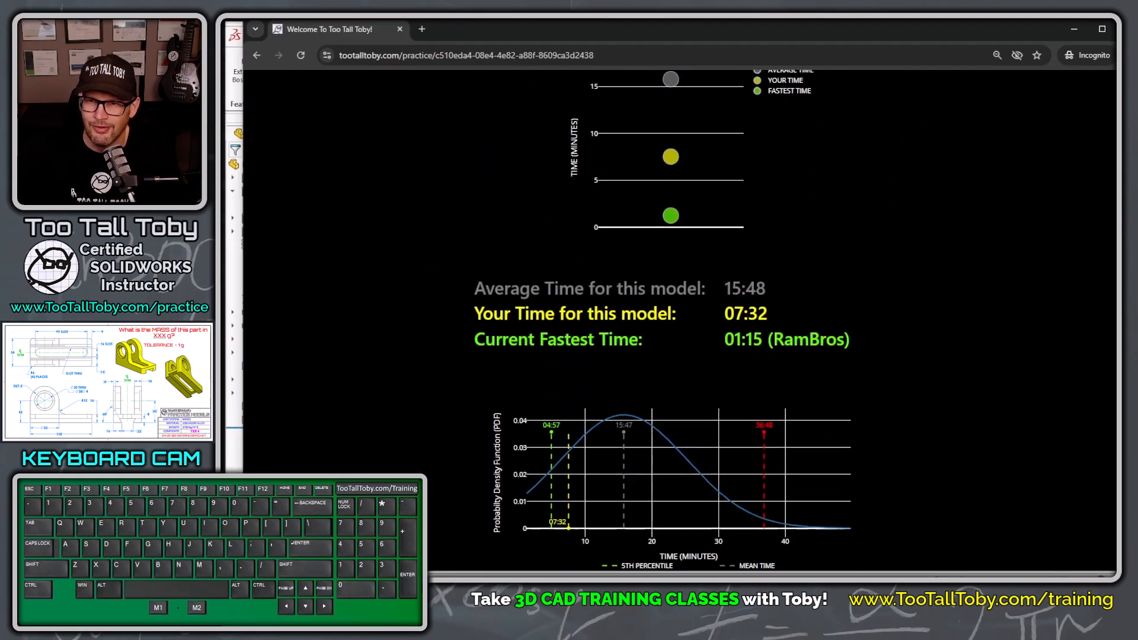
left_click_drag(721, 327, 767, 329)
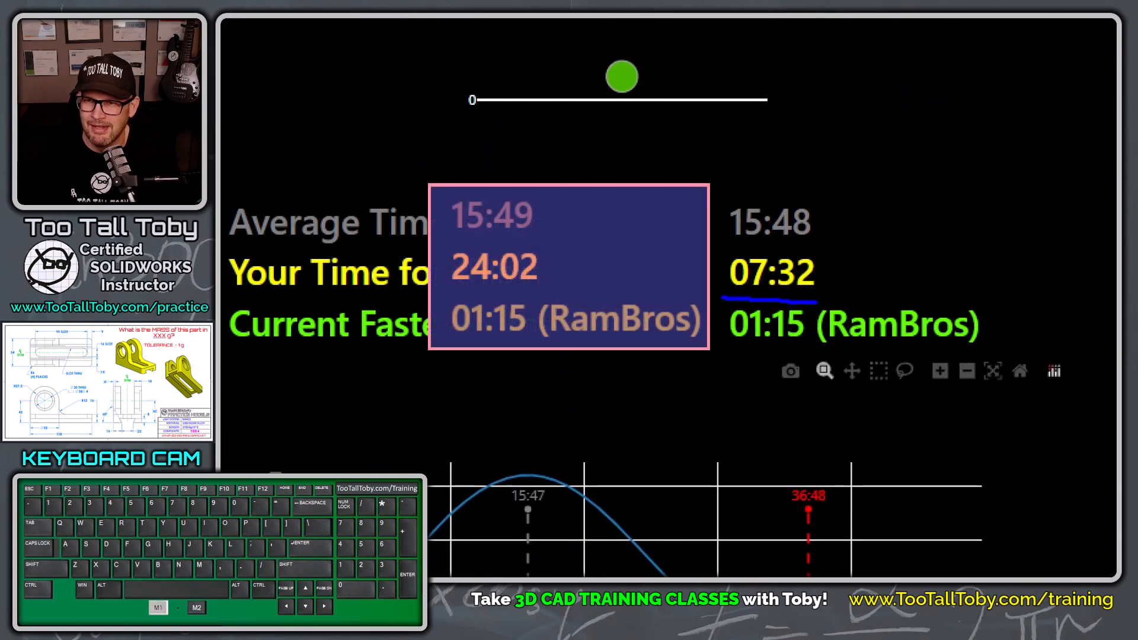
left_click_drag(817, 301, 851, 302)
left_click_drag(833, 241, 901, 285, "ctrl+shift")
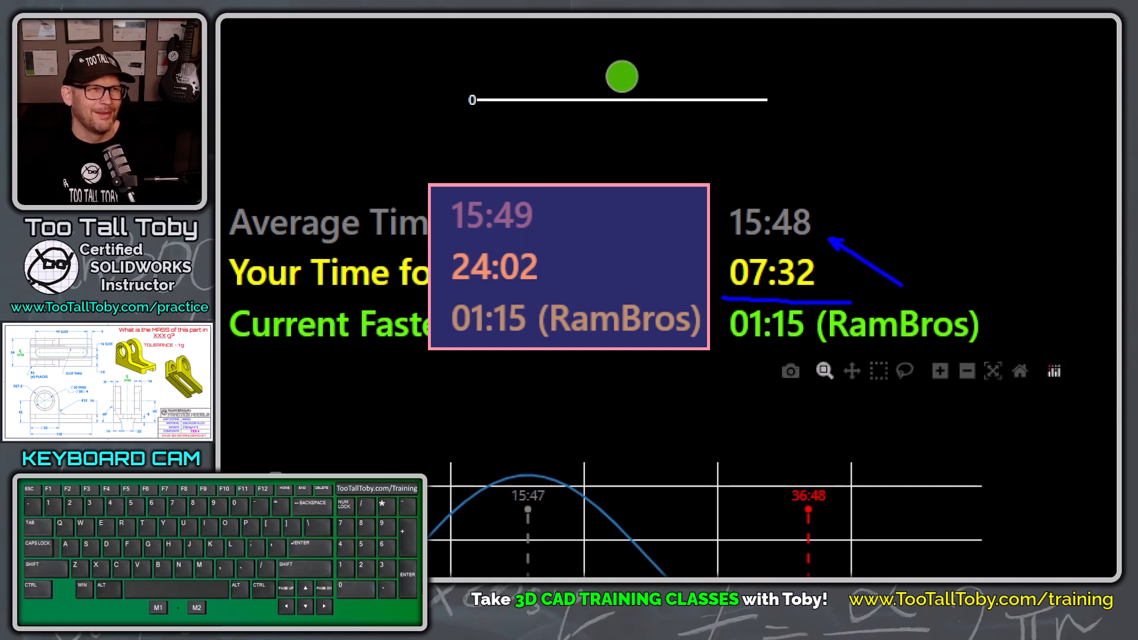
Step: Examine the recorded time's position in the all-users time distribution chart and look back over the completion ratio
scroll(716, 351, "down", 1)
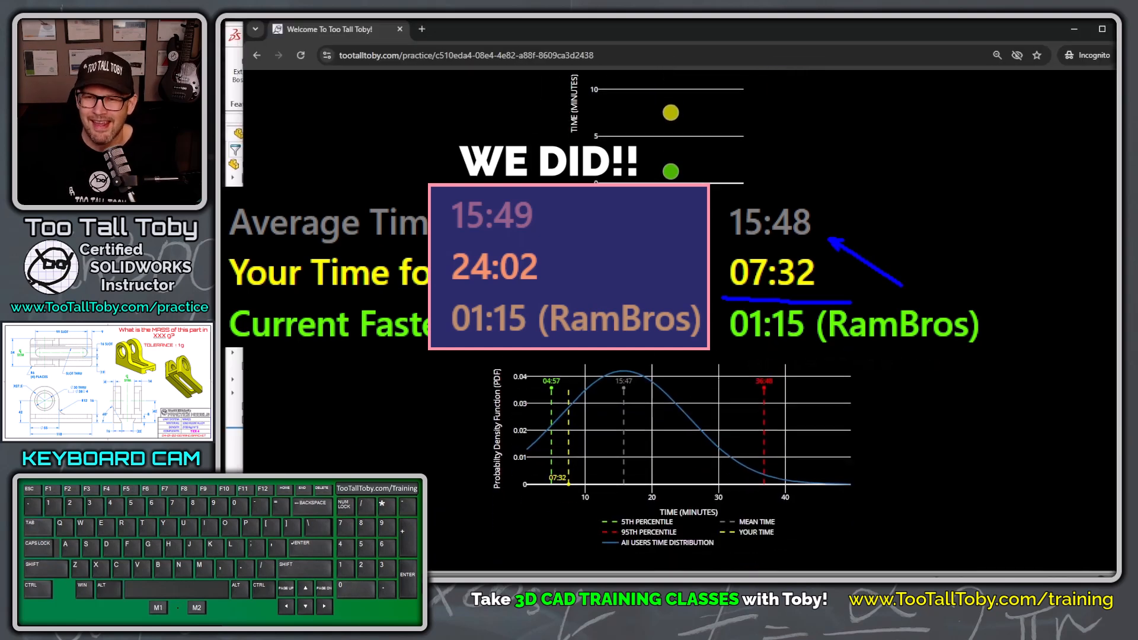
key("alt+1")
left_click_drag(593, 364, 619, 345)
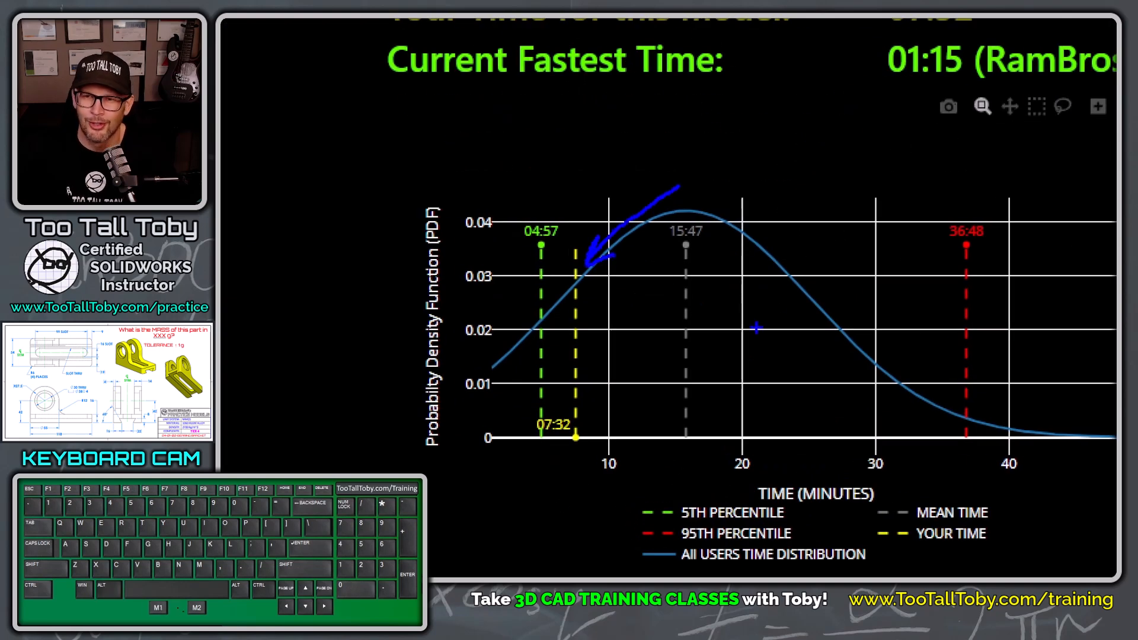
left_click_drag(797, 121, 801, 509)
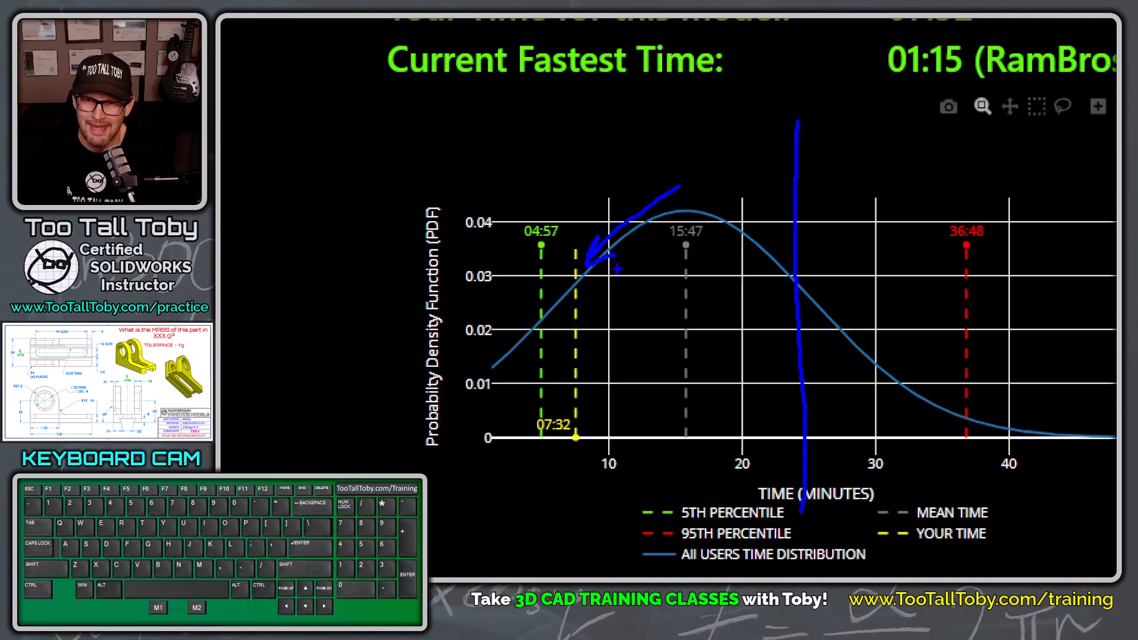
scroll(751, 446, "up", 10)
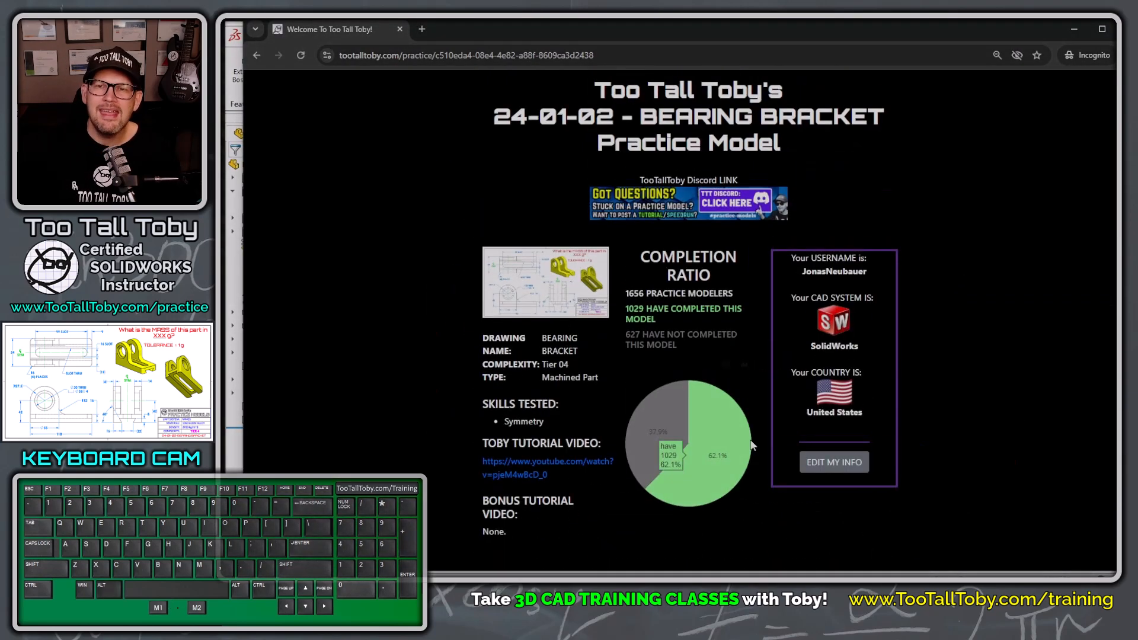
scroll(750, 439, "down", 3)
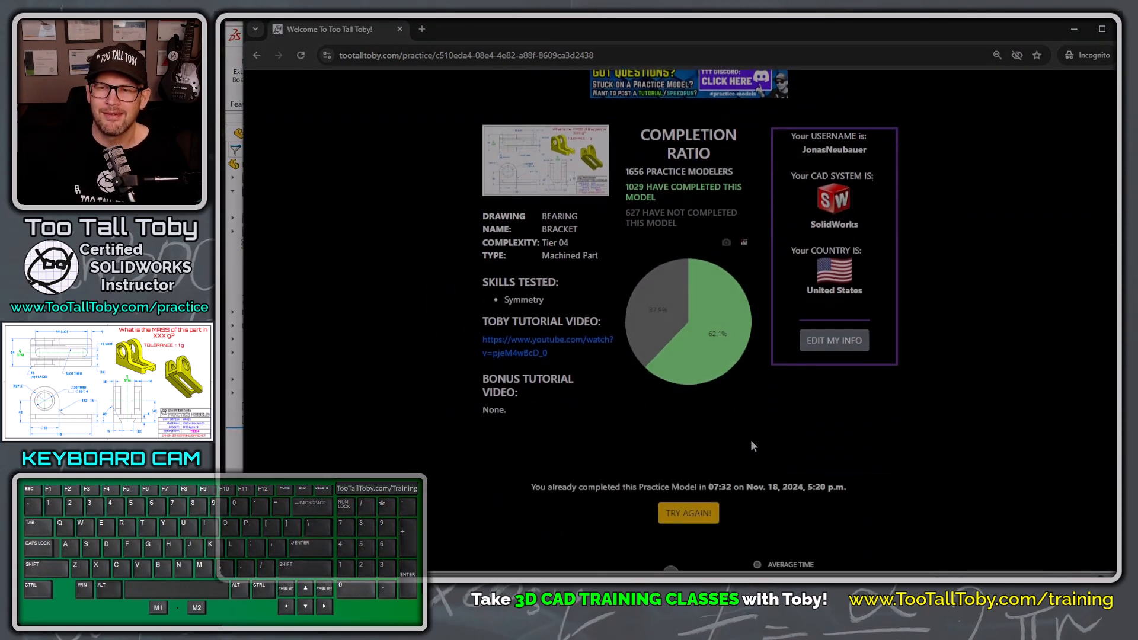